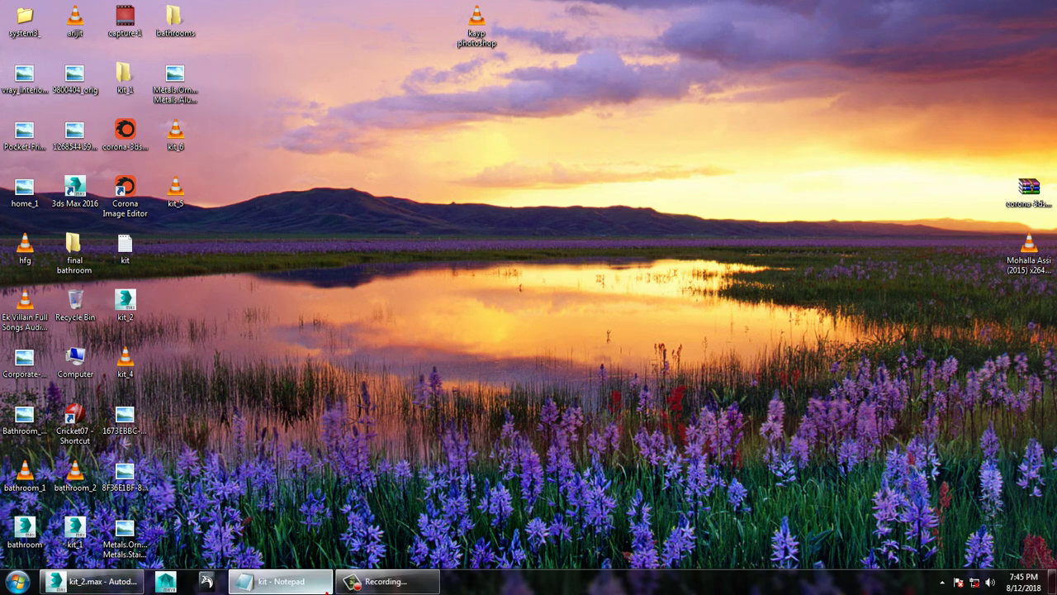
- Change the Notepad tutorial title from part 3 to part 7
click(292, 581)
drag(259, 274, 270, 274)
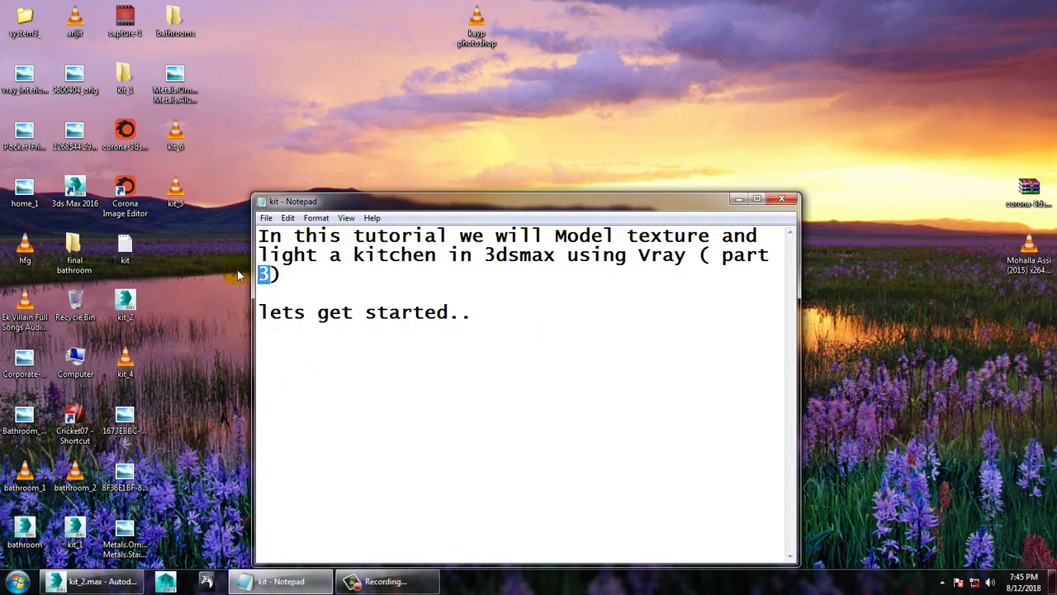
text(7)
- Put the Notepad notes away and bring the kit_2.max kitchen scene back up
drag(577, 354, 581, 214)
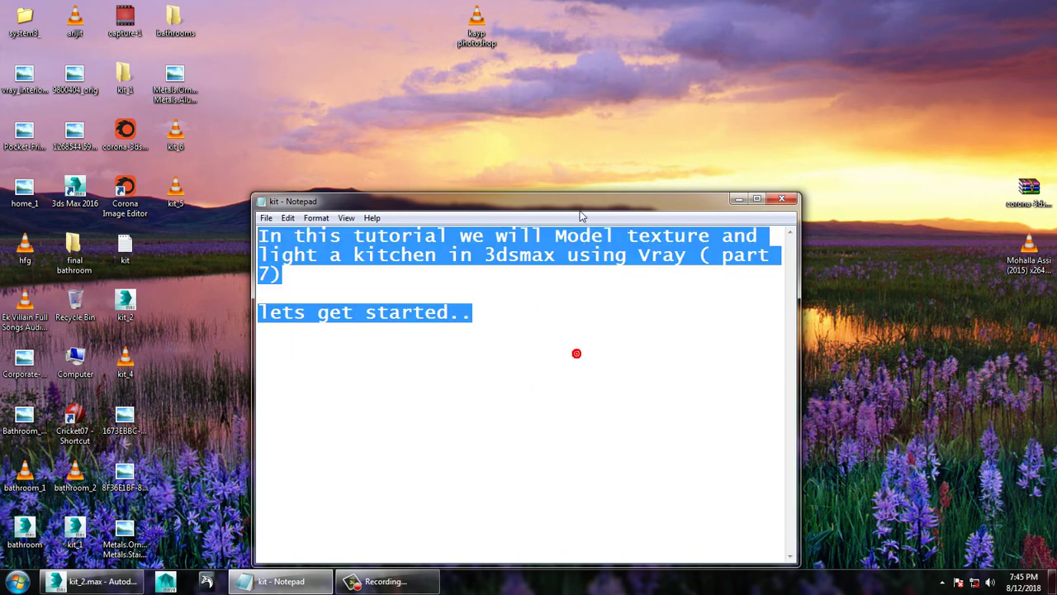
click(737, 199)
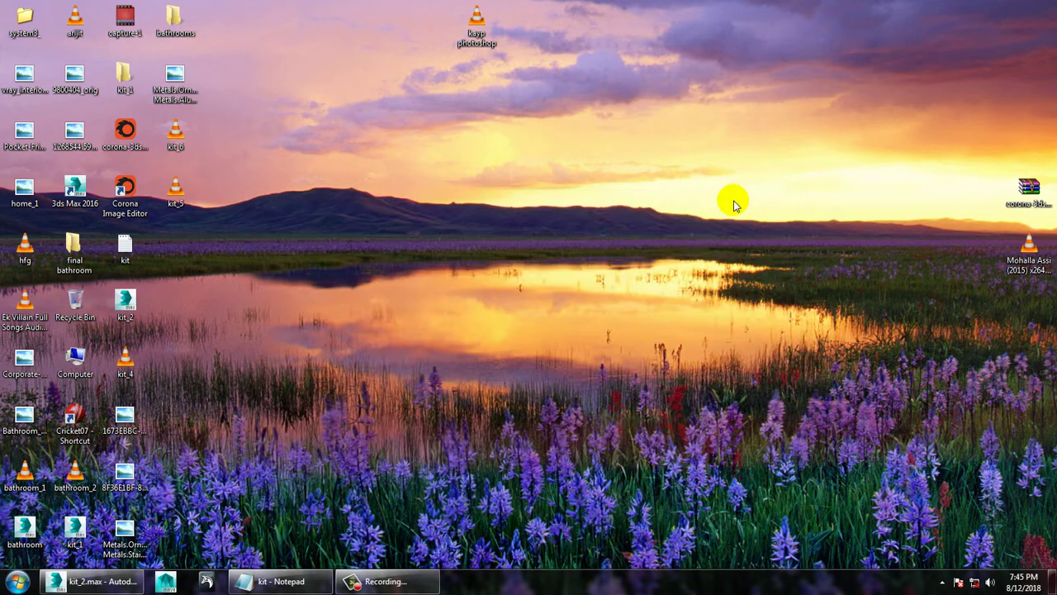
click(132, 581)
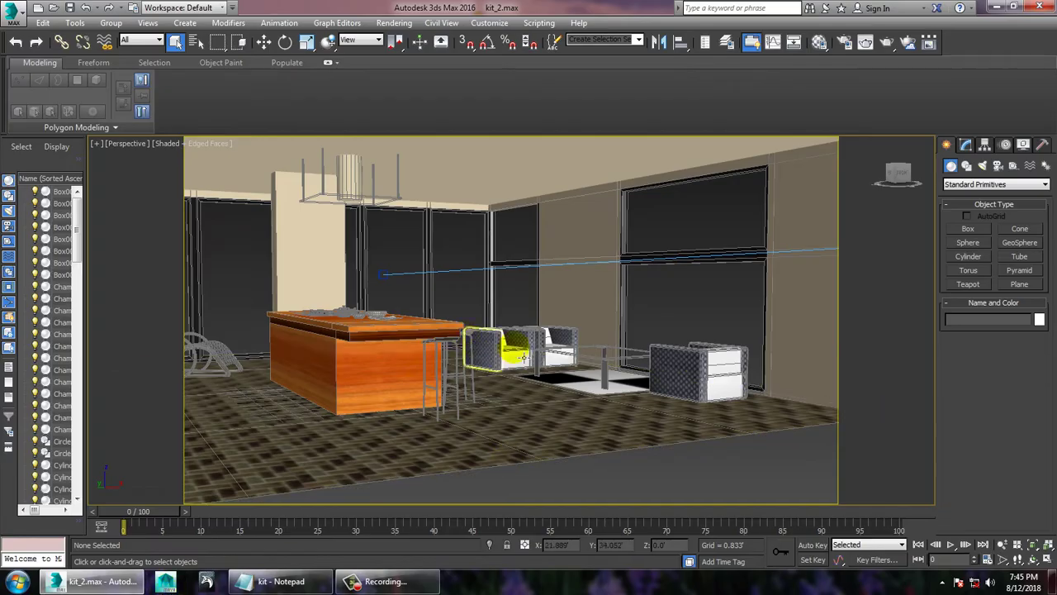
- Frame the whole scene and maximize the Front viewport to check it
key(z)
key(alt+w)
click(684, 259)
key(alt+w)
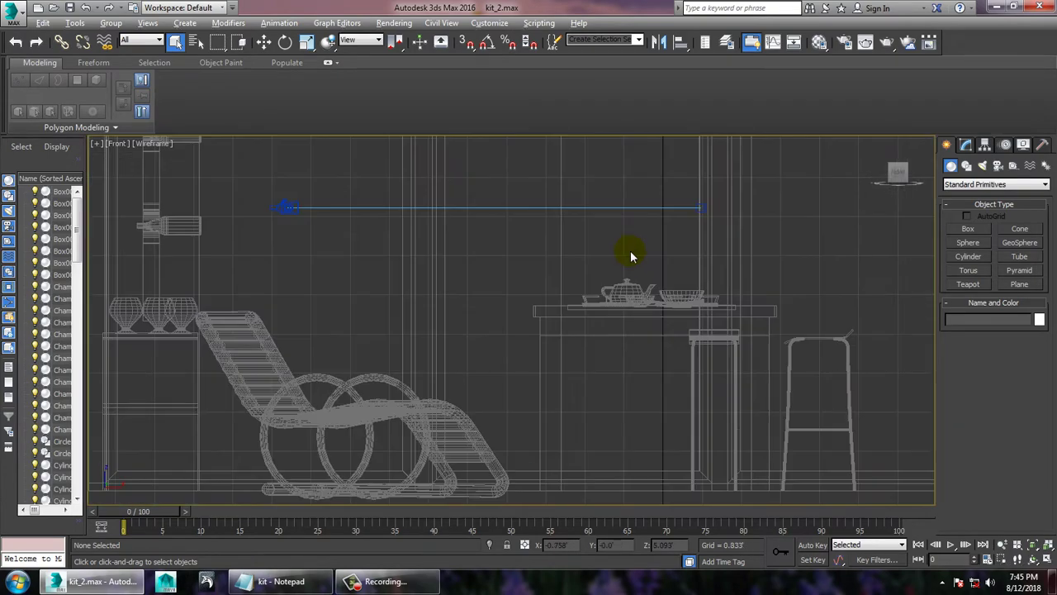
scroll(597, 326, down, 5)
- Maximize the Left wireframe viewport and pan to frame the kitchen's side elevation
key(alt+w)
click(371, 426)
key(alt+w)
mouse_move(373, 406)
middle_down()
mouse_move(309, 294)
mouse_move(573, 318)
mouse_move(574, 349)
mouse_move(524, 378)
middle_up()
scroll(573, 331, up, 2)
key(alt+w)
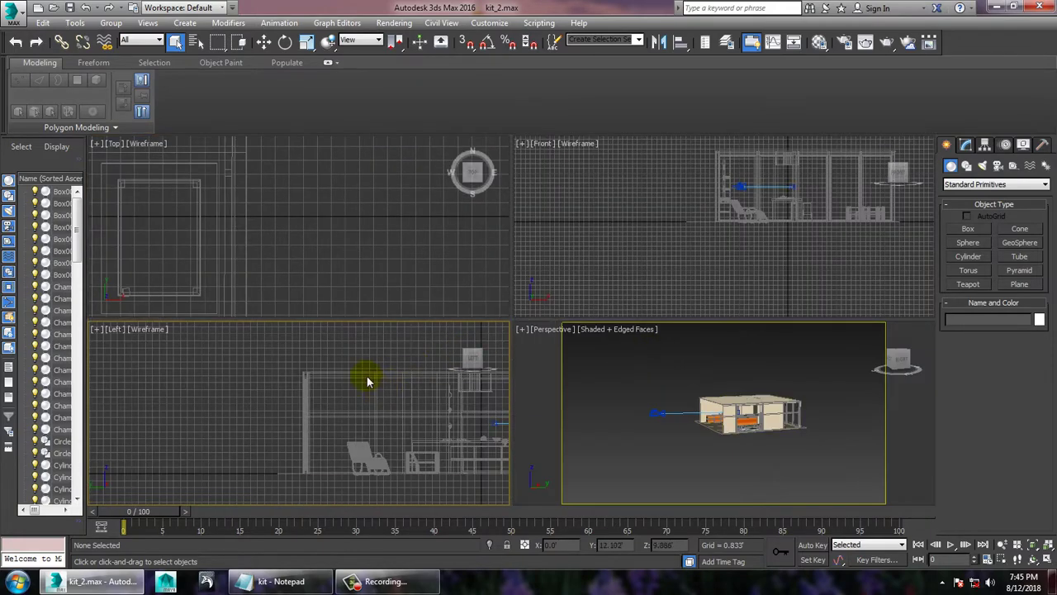
middle_drag(409, 382, 377, 385)
key(alt+w)
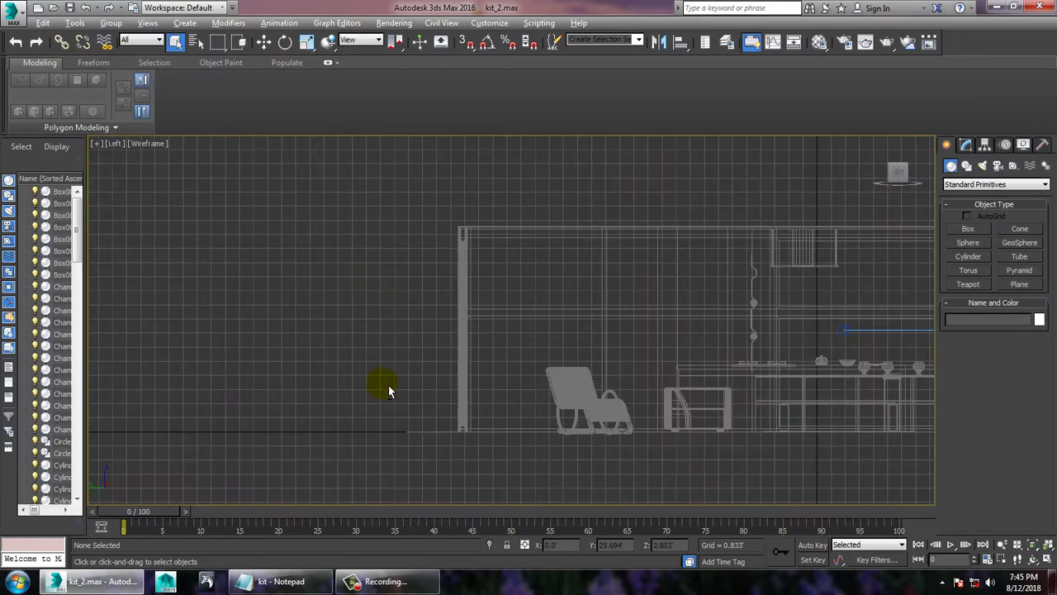
middle_drag(614, 314, 513, 290)
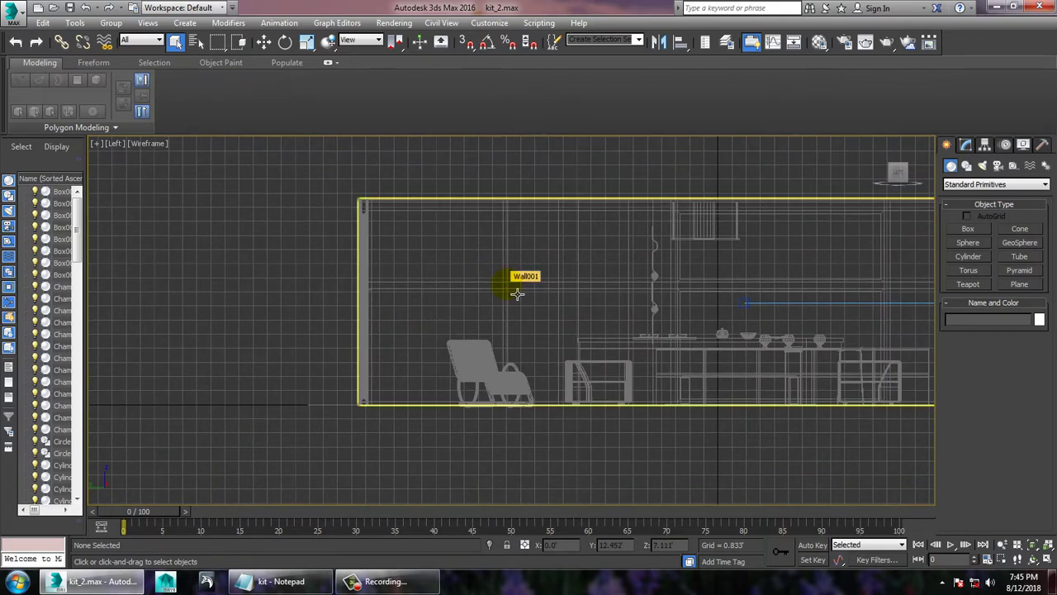
- Switch the Create panel's light types to VRay
click(997, 166)
click(983, 167)
click(988, 184)
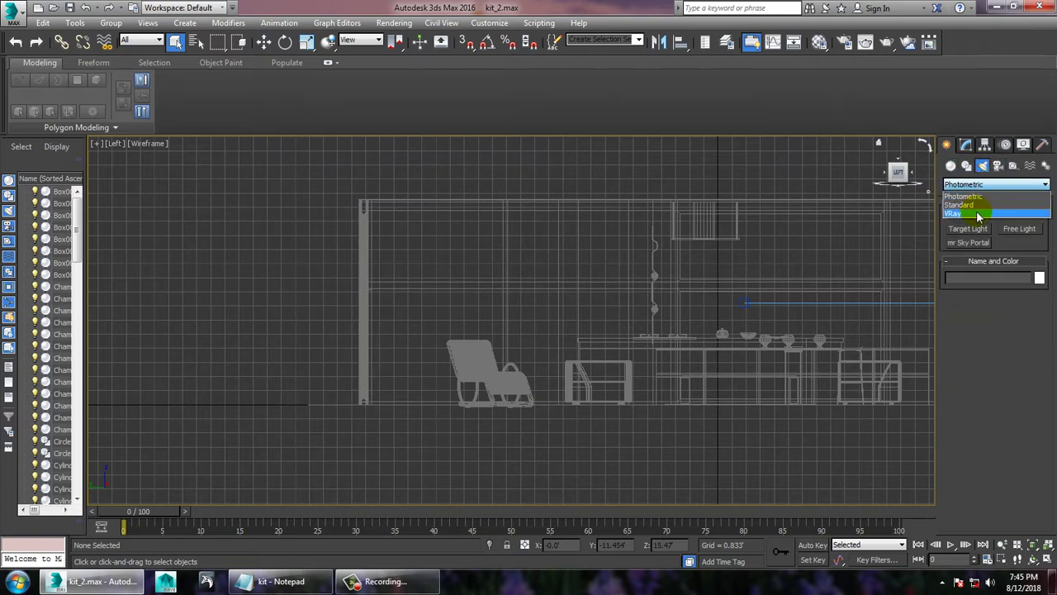
click(979, 214)
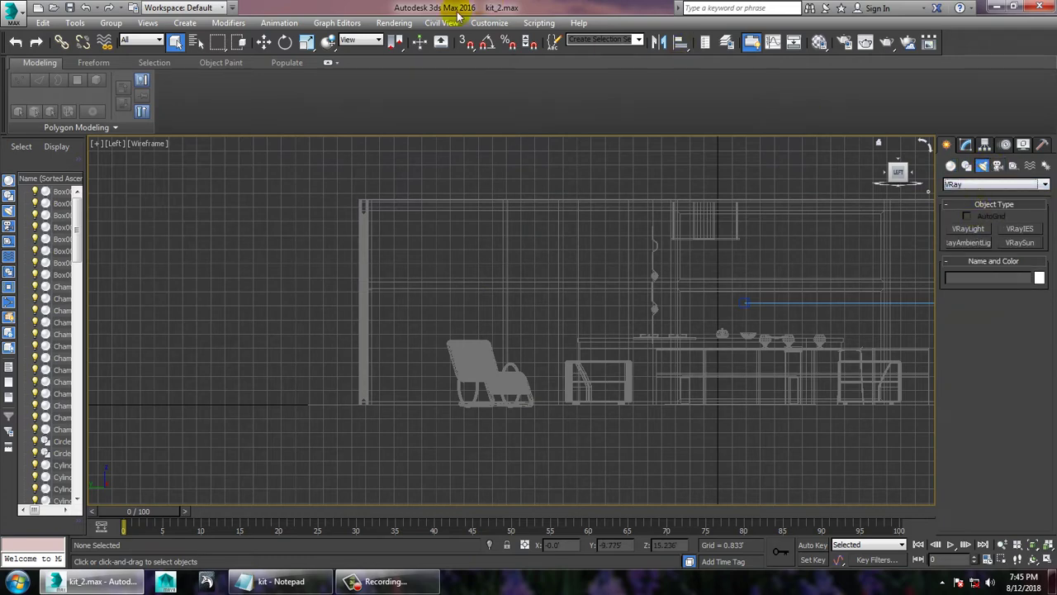
- Check the Render Setup settings and reposition the Left view
click(388, 23)
click(397, 78)
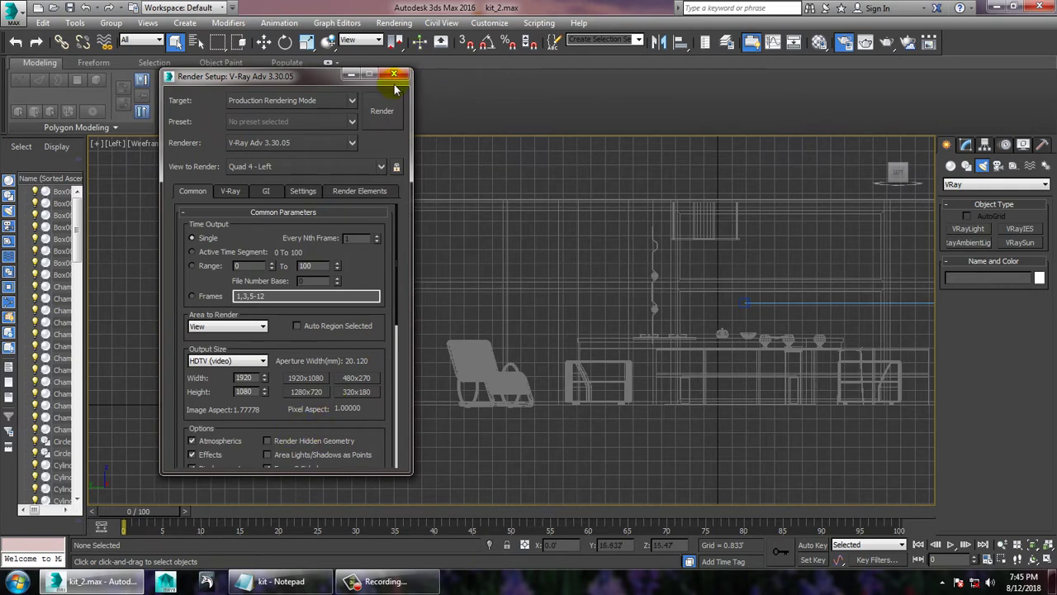
click(395, 83)
middle_drag(628, 282, 736, 295)
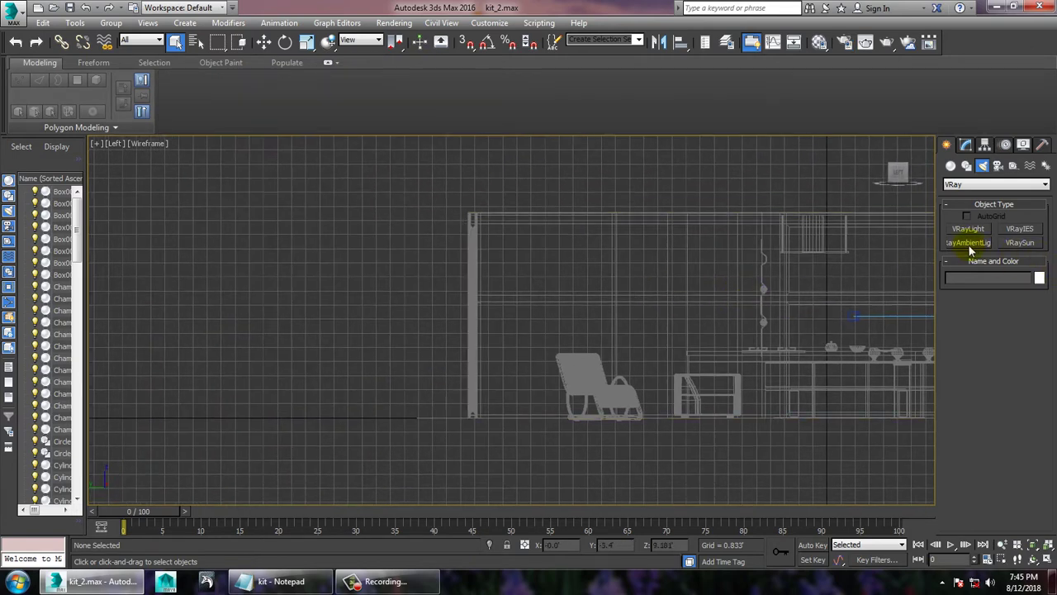
- Place VRaySun001 high on the left, aimed down into the kitchen, accepting the VRaySky prompt
click(1020, 242)
middle_drag(355, 312, 443, 322)
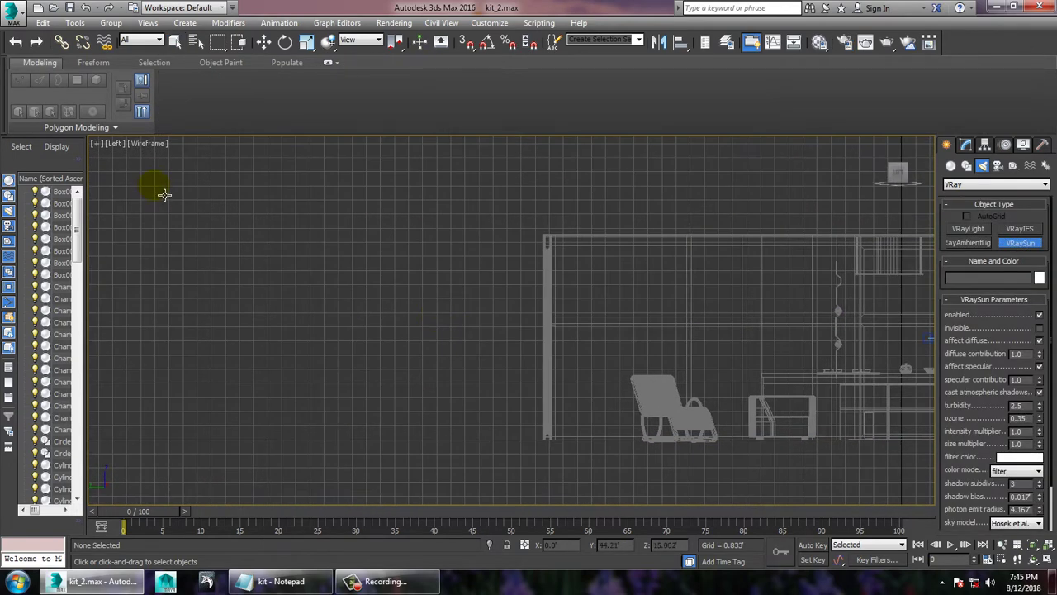
drag(155, 171, 777, 407)
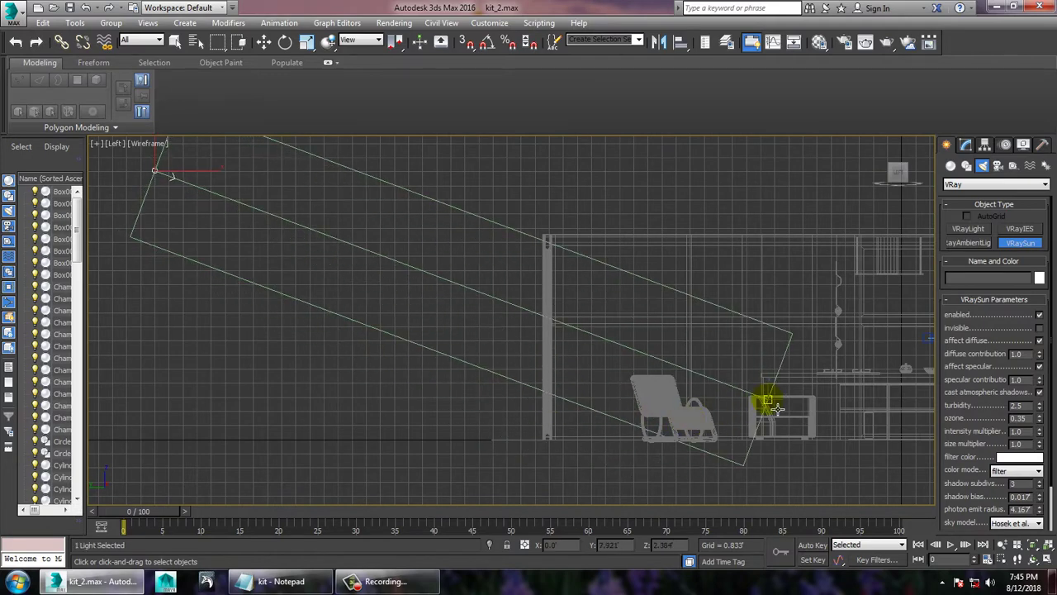
click(581, 337)
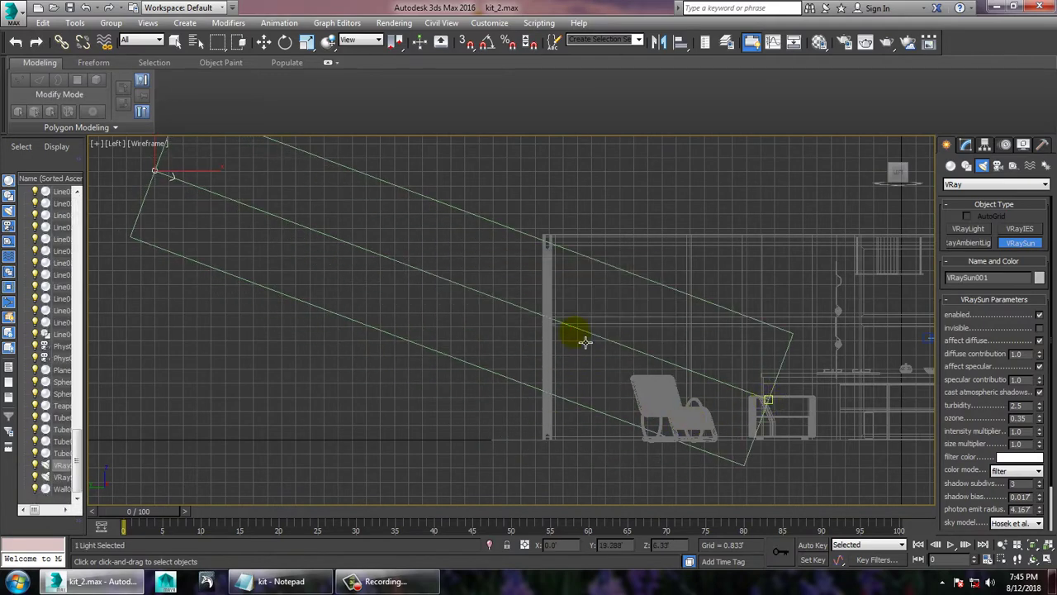
- Switch to a maximized Perspective viewport
key(alt+w)
right_click(671, 379)
key(alt+w)
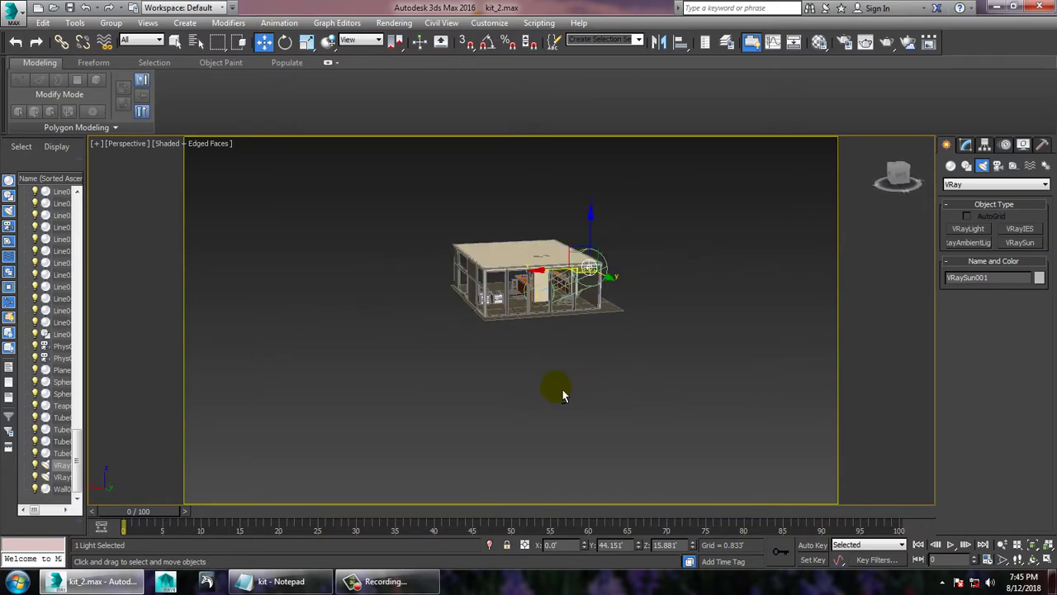
- Orbit into the house, check the PhysCamera001 view, then orbit Perspective around the island
scroll(572, 352, up, 5)
alt+middle_drag(708, 290, 595, 388)
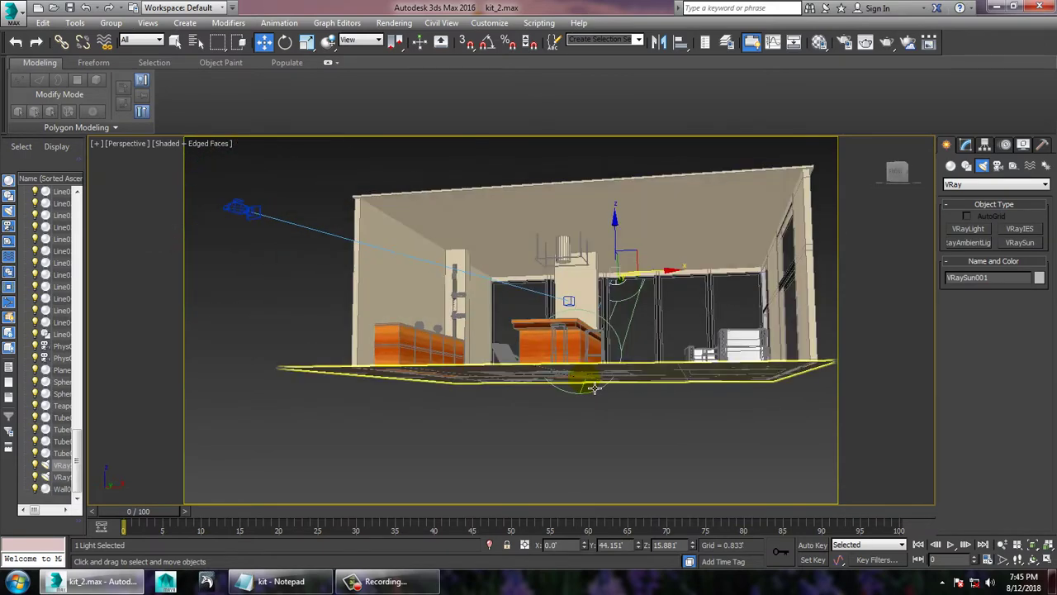
key(c)
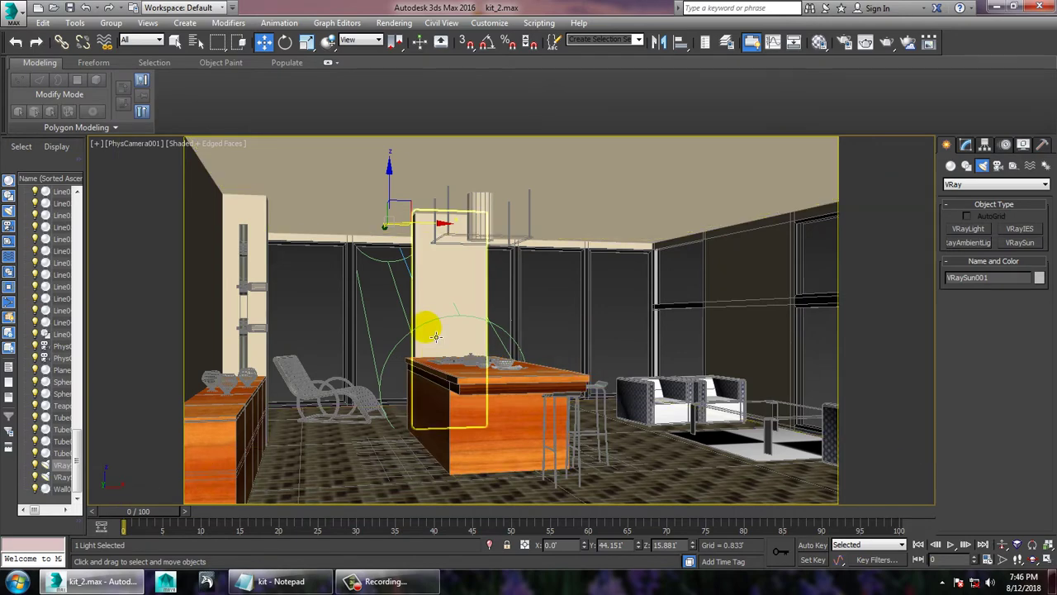
scroll(623, 277, down, 2)
scroll(611, 257, down, 2)
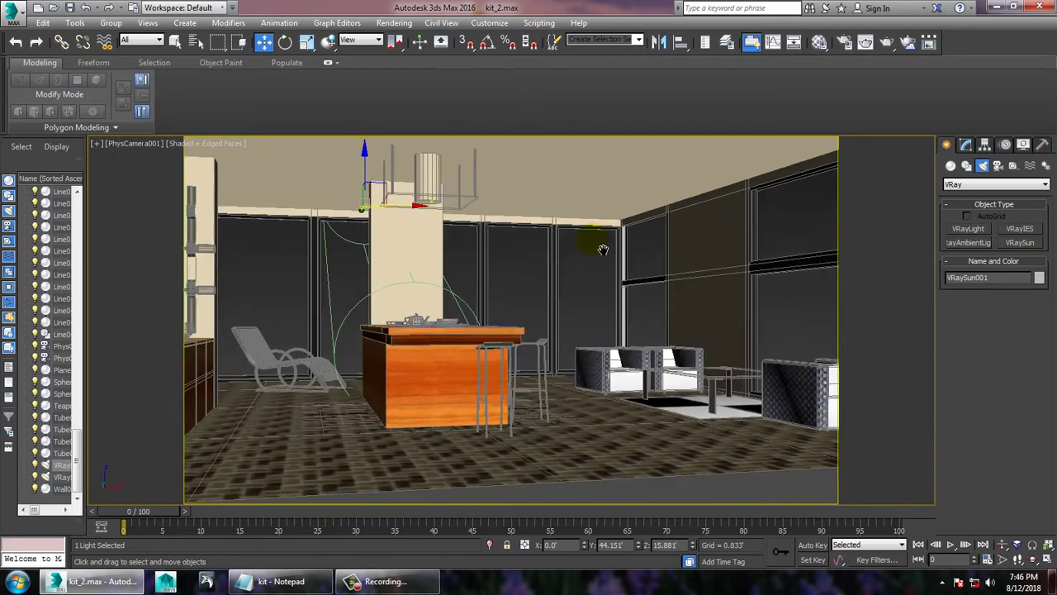
scroll(599, 260, down, 1)
scroll(589, 266, up, 2)
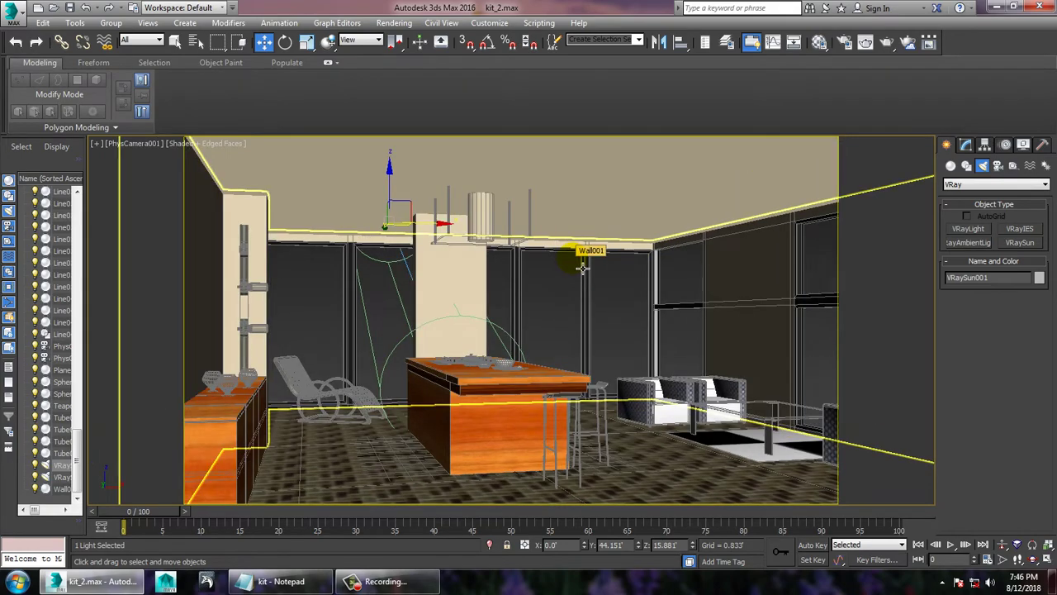
key(p)
alt+middle_drag(582, 267, 541, 195)
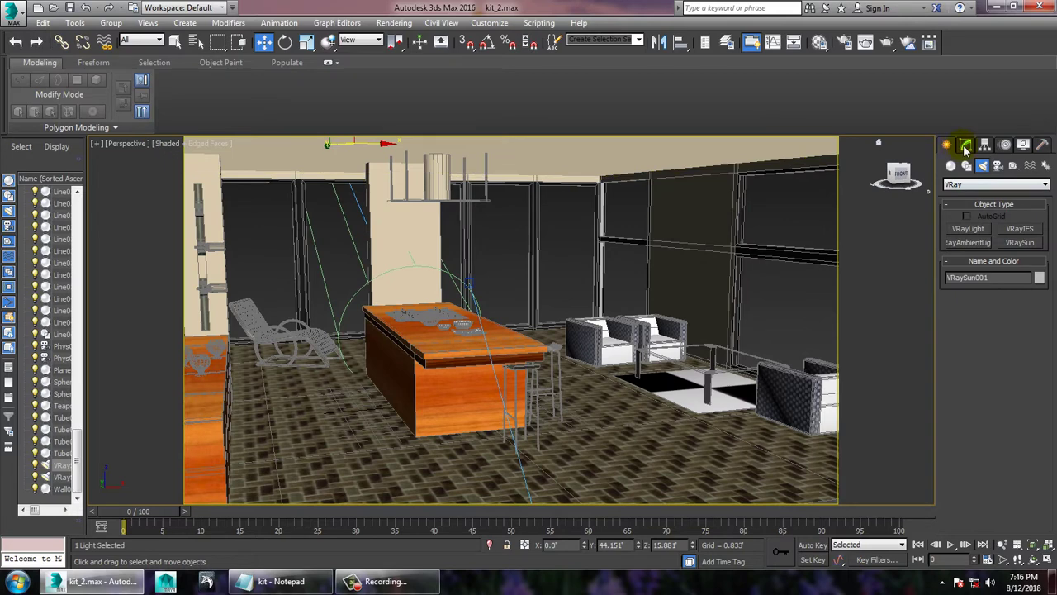
- Tint VRaySun001's filter colour a pale warm beige (216/205/185)
click(965, 145)
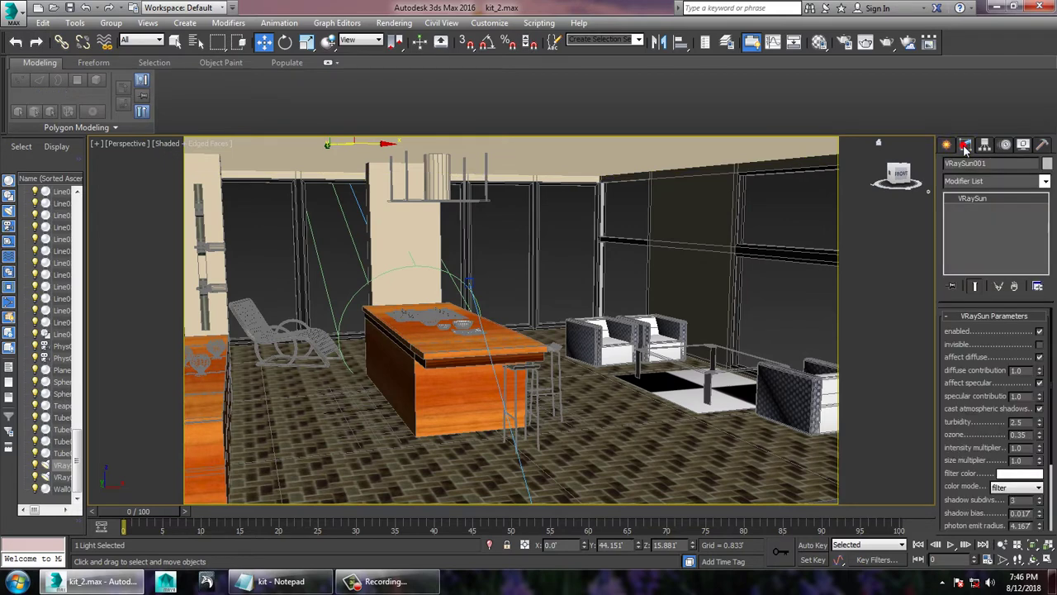
click(1006, 475)
click(281, 144)
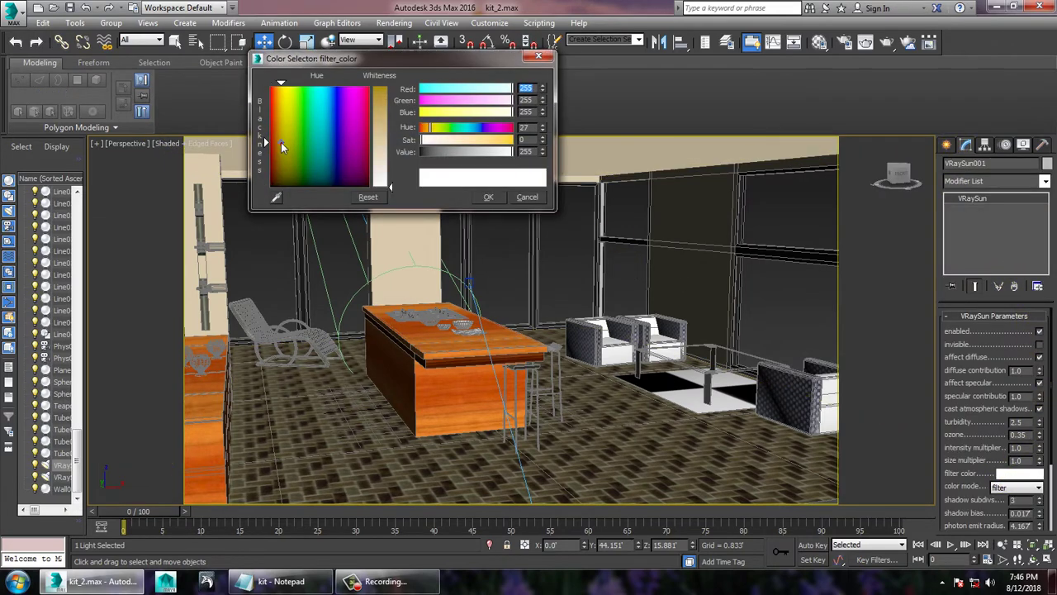
drag(388, 186, 389, 159)
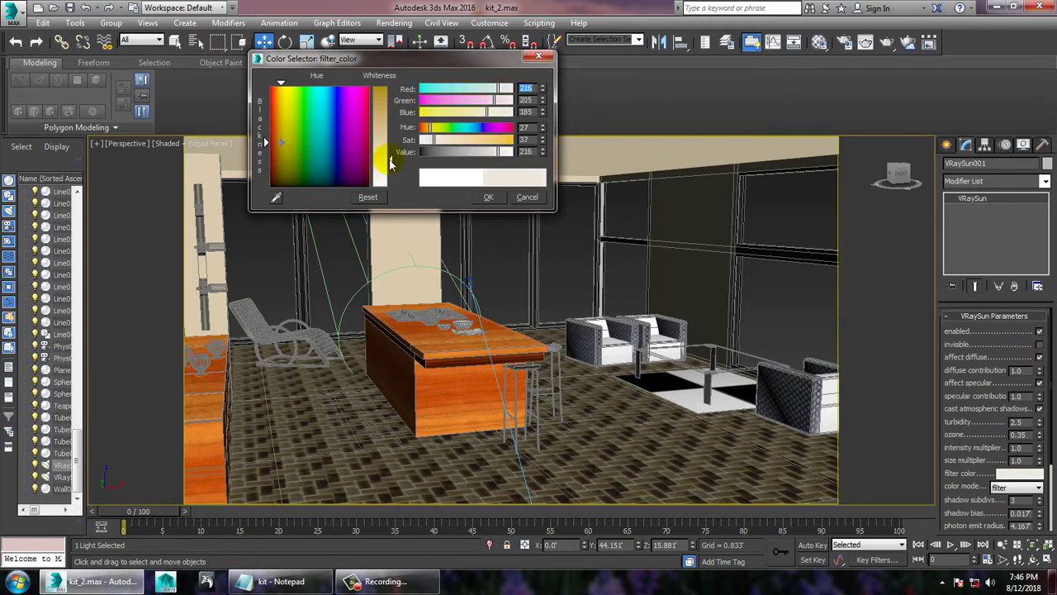
click(488, 198)
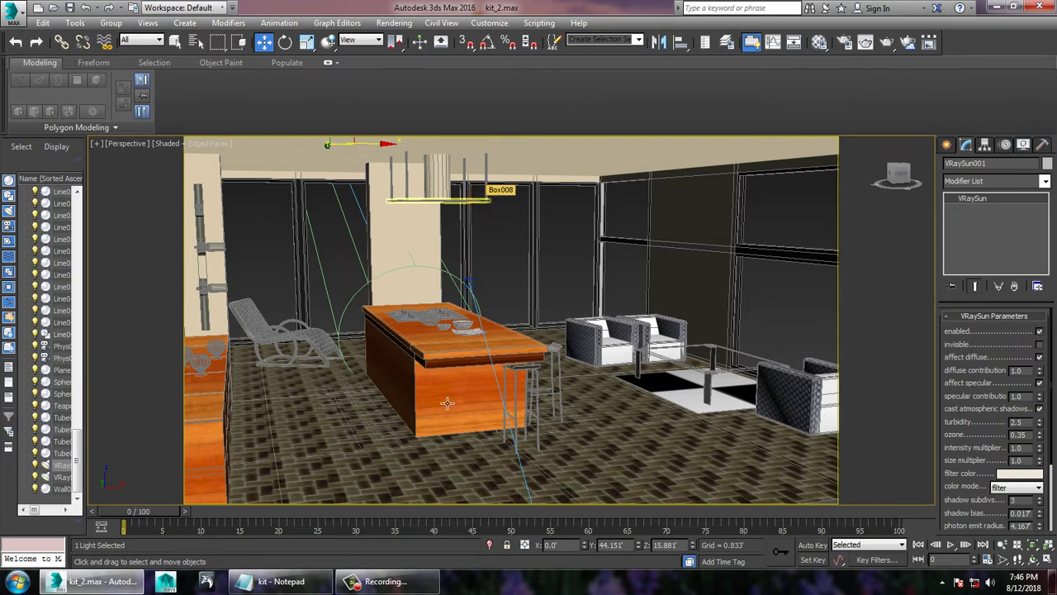
click(1019, 473)
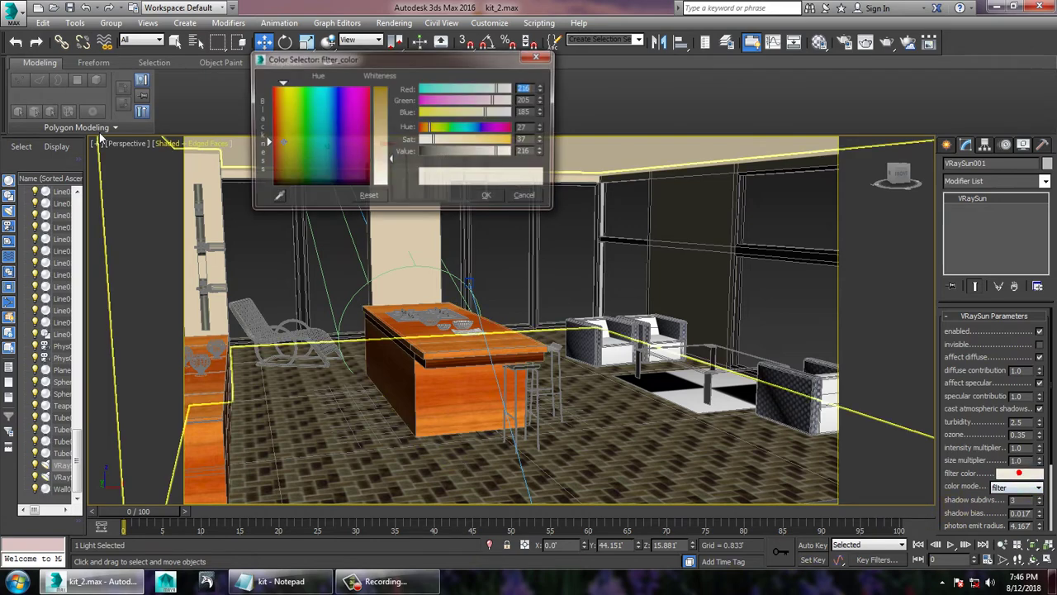
drag(380, 160, 390, 151)
click(487, 196)
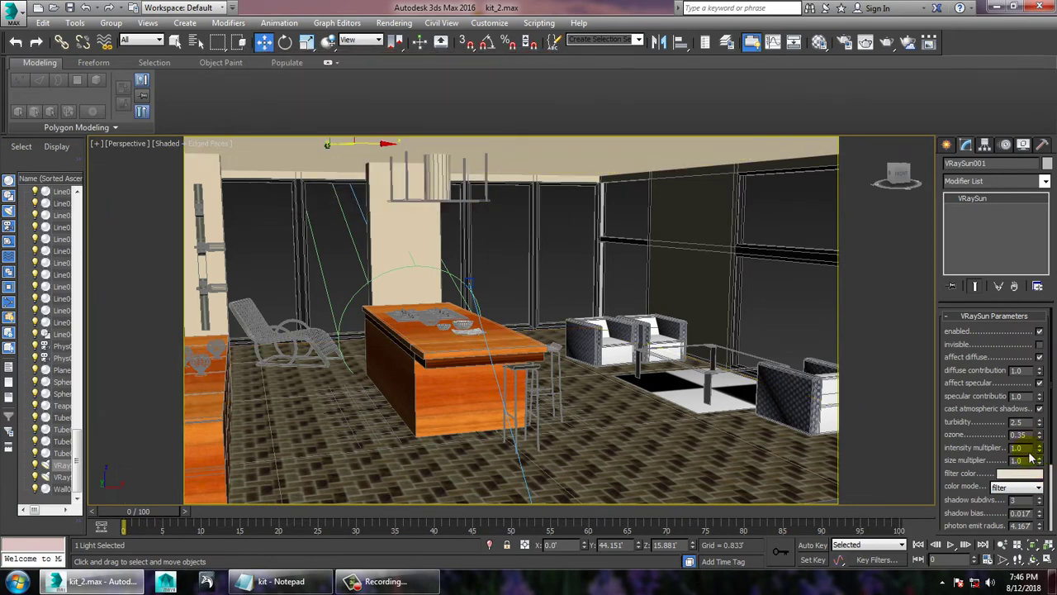
- Set the sun's intensity multiplier to 0.2 and enlarge its photon emit radius
text(0.2)
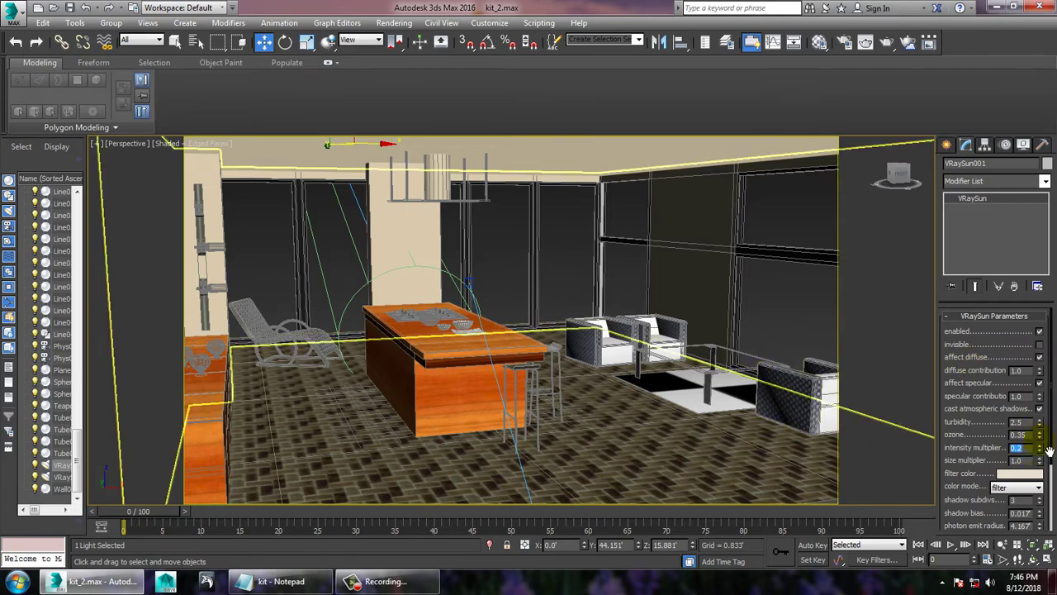
scroll(1047, 449, down, 3)
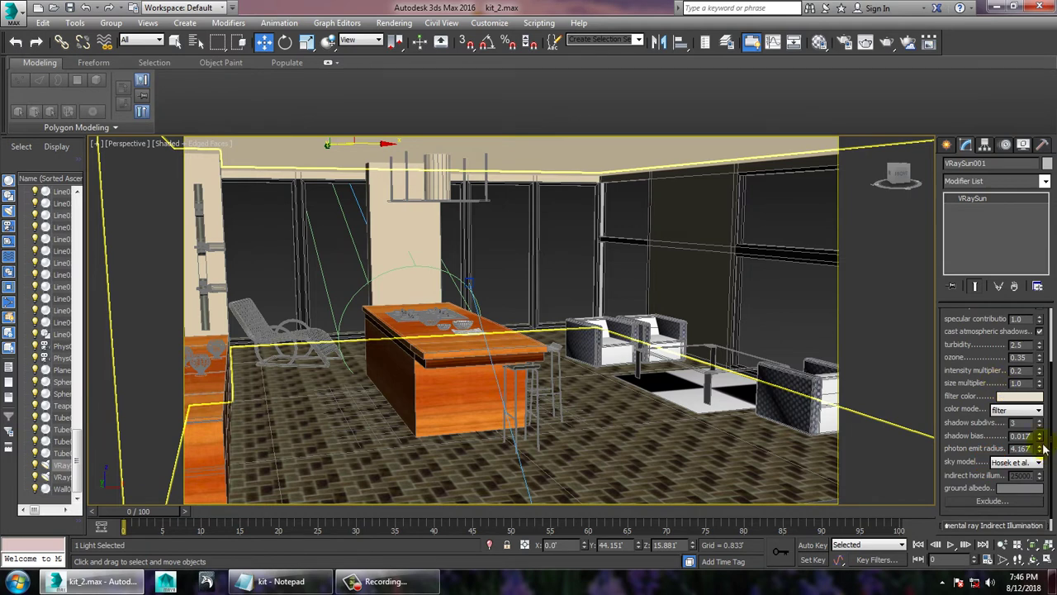
mouse_move(1040, 450)
mouse_down()
mouse_move(21, 163)
mouse_move(18, 147)
mouse_up()
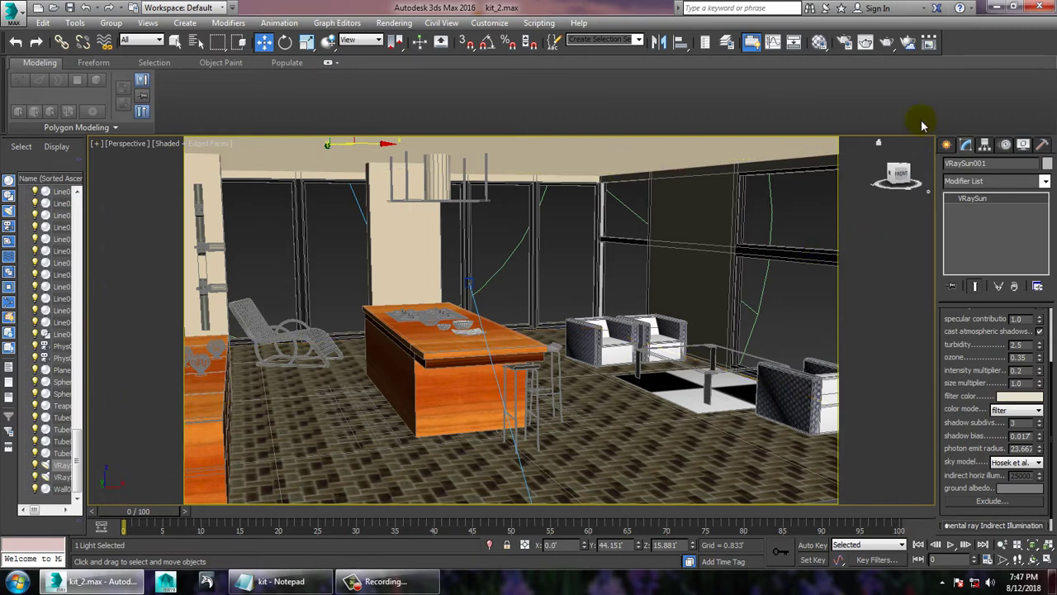
- On the V-Ray tab, set the image filter to Catmull-Rom and the sampler to Adaptive subdivision
click(394, 23)
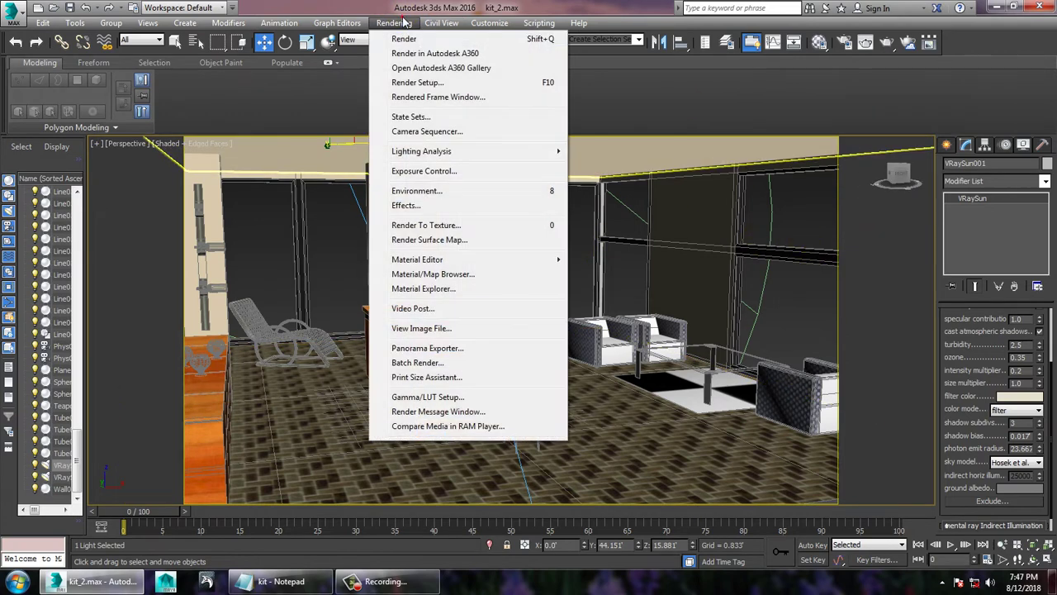
click(435, 82)
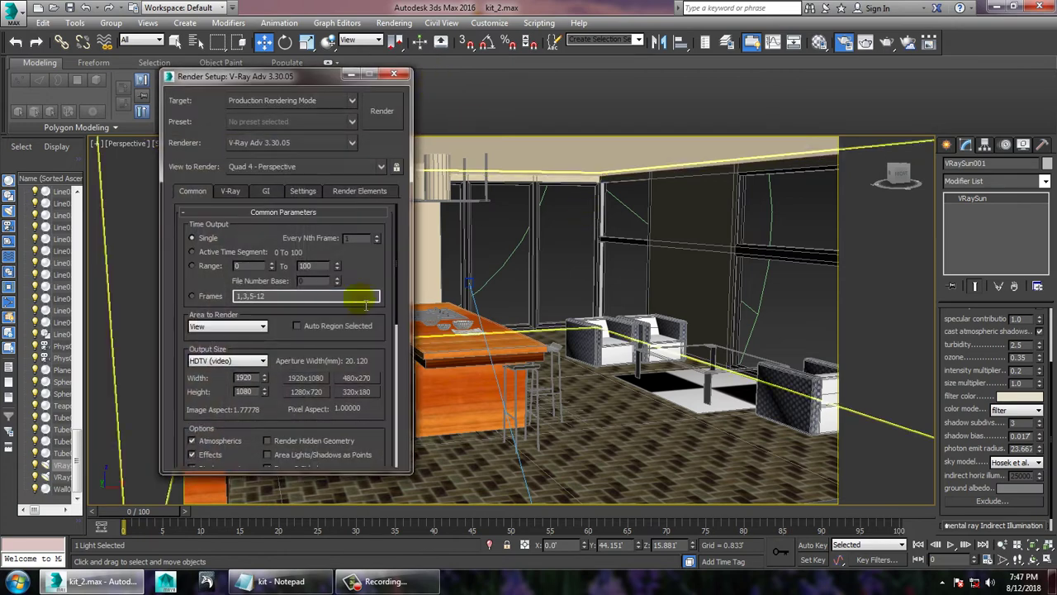
click(233, 192)
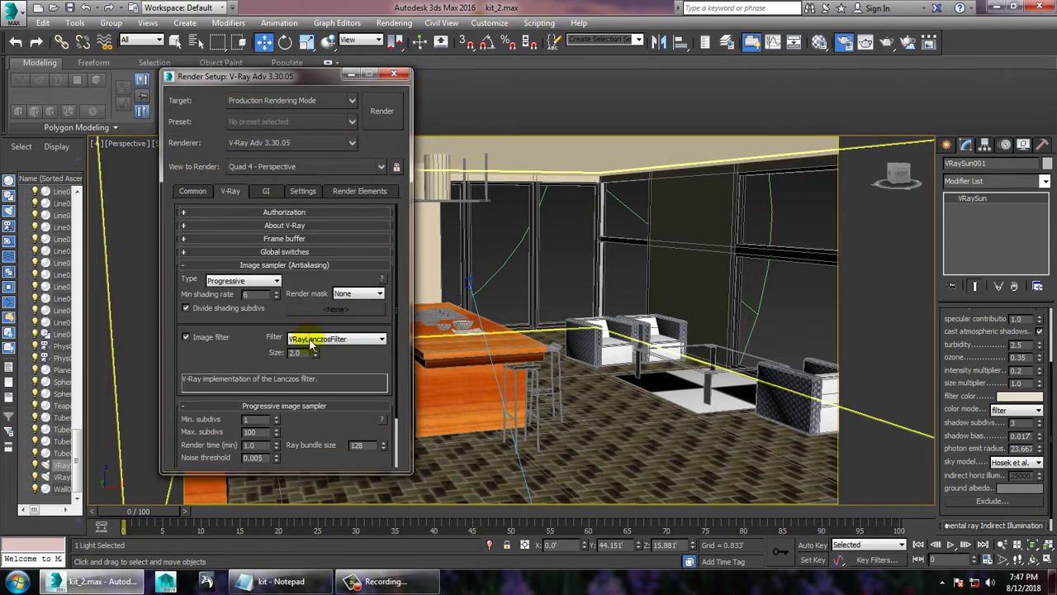
scroll(268, 360, down, 2)
scroll(277, 314, down, 1)
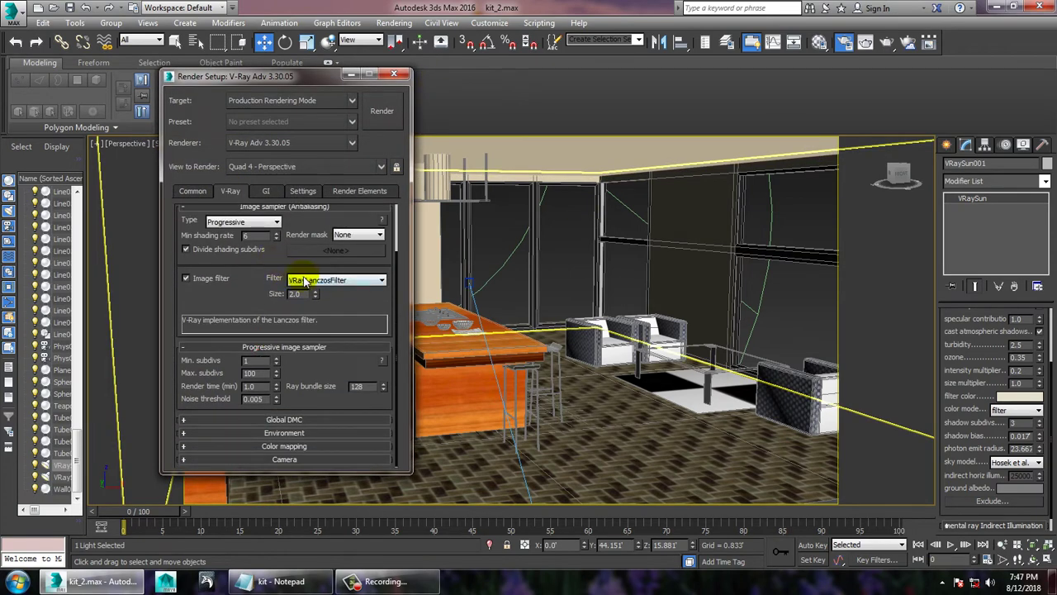
click(307, 280)
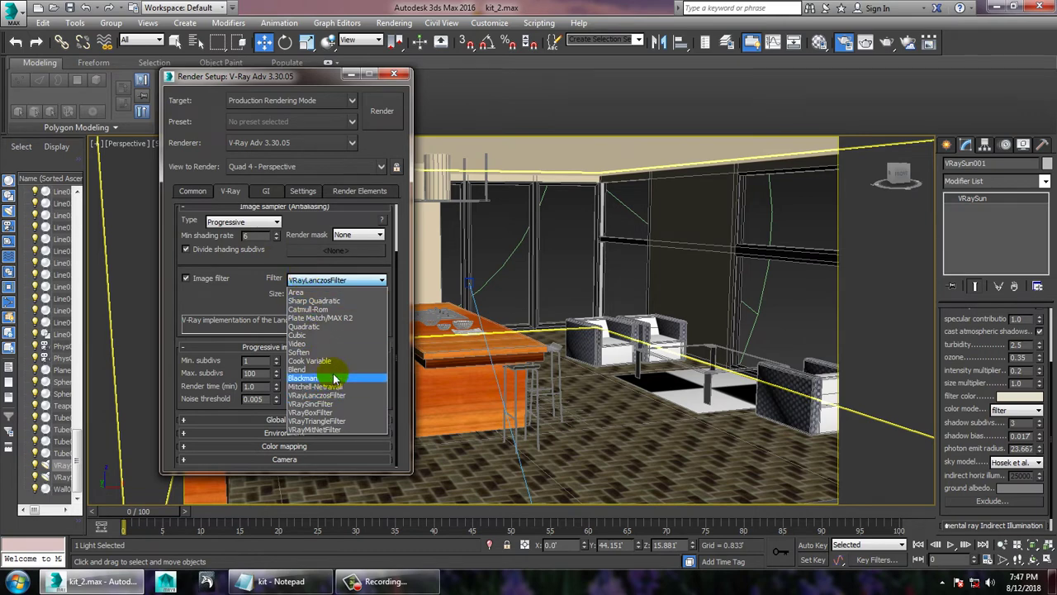
click(323, 309)
click(244, 221)
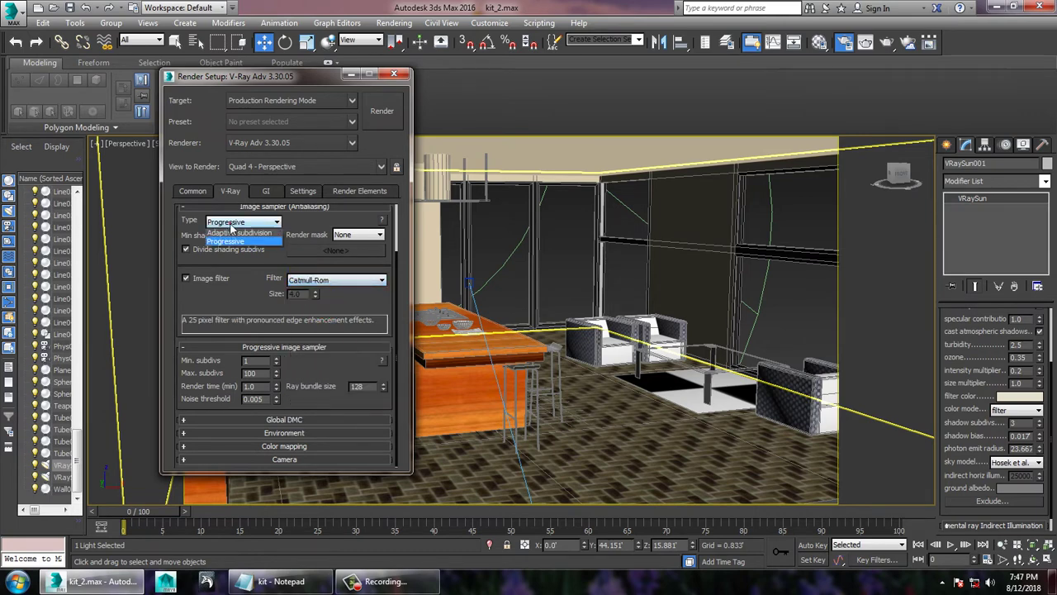
click(239, 249)
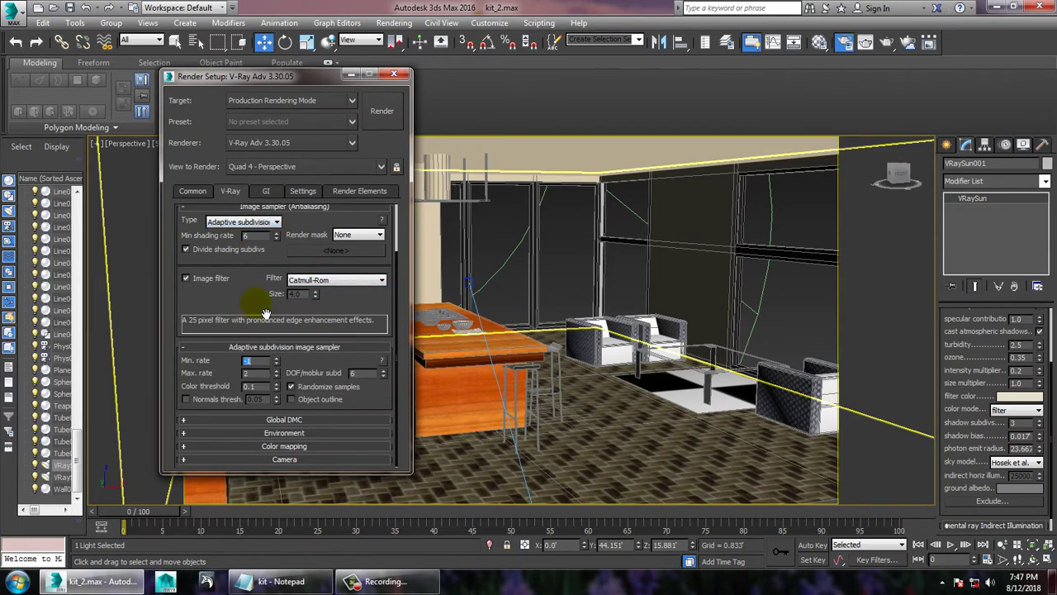
- Enable the GI and reflection/refraction environment overrides
click(286, 419)
scroll(307, 455, down, 1)
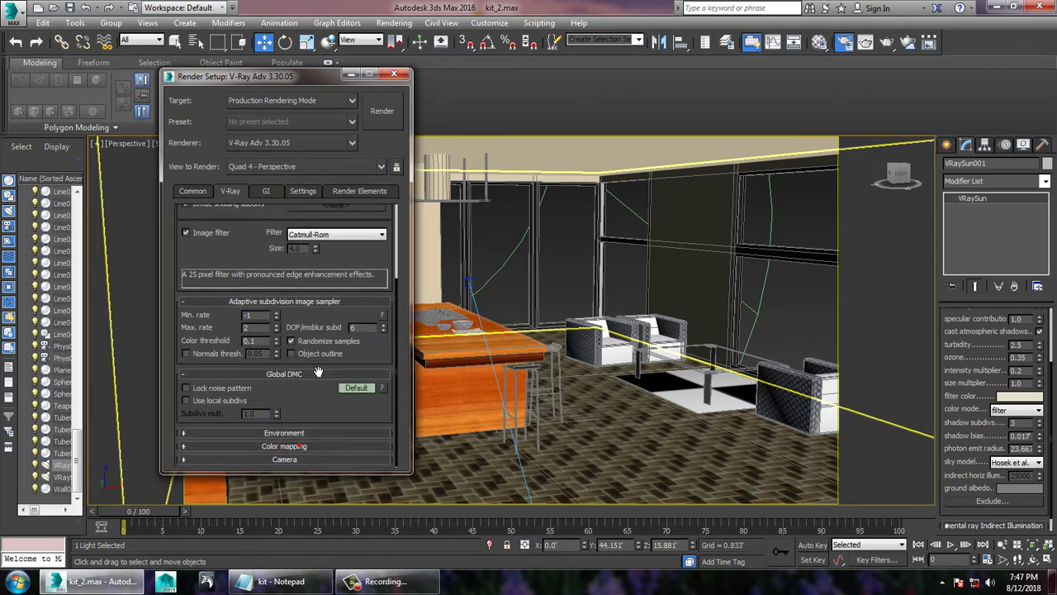
click(295, 433)
scroll(232, 419, down, 3)
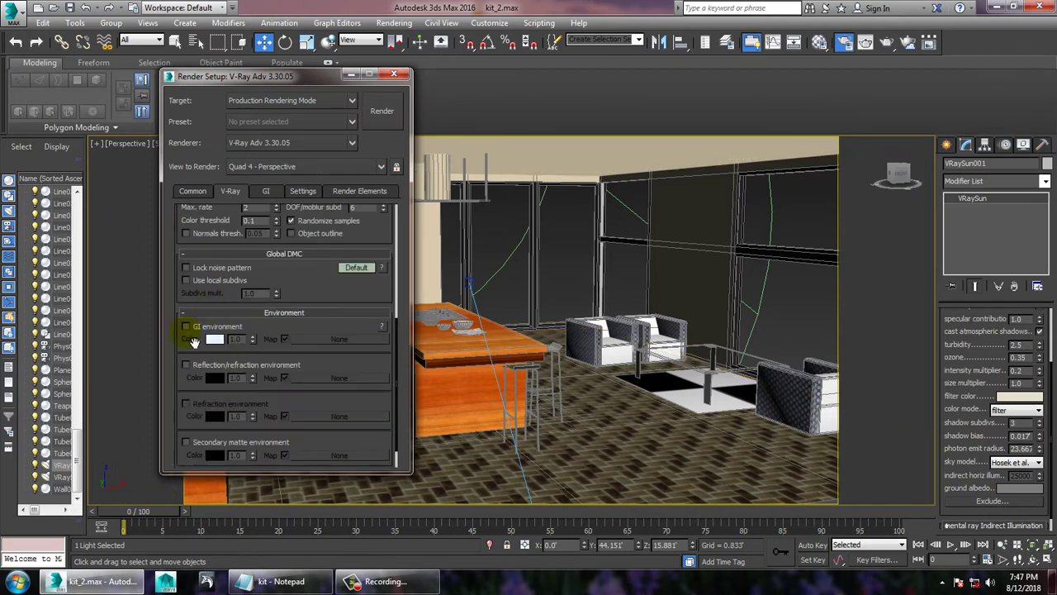
click(186, 326)
click(187, 364)
click(335, 383)
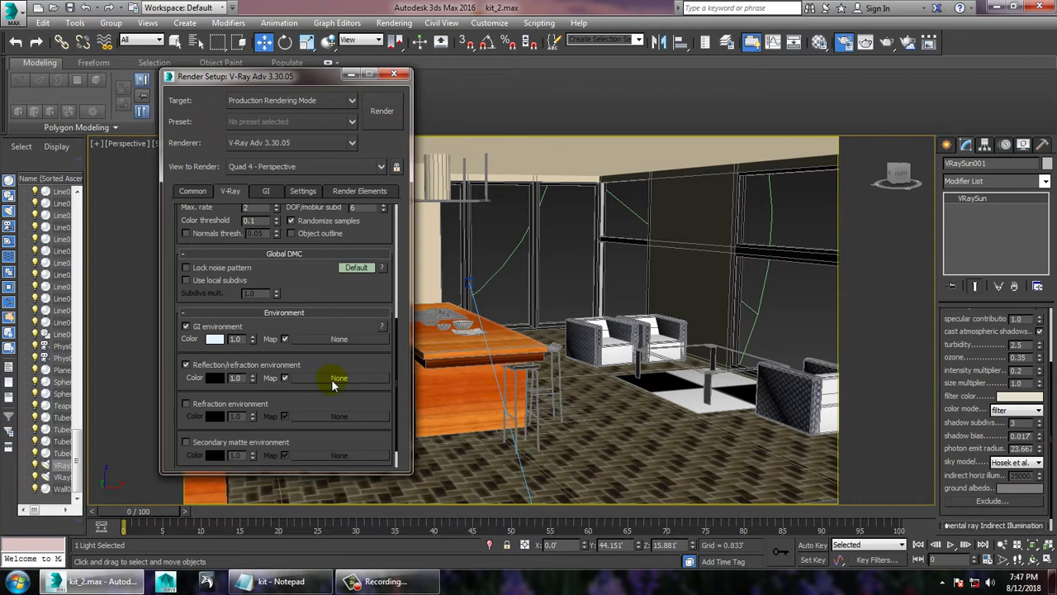
- Lock the noise pattern and switch colour mapping from Reinhard to Exponential
scroll(330, 380, up, 1)
scroll(329, 386, up, 1)
scroll(326, 404, up, 1)
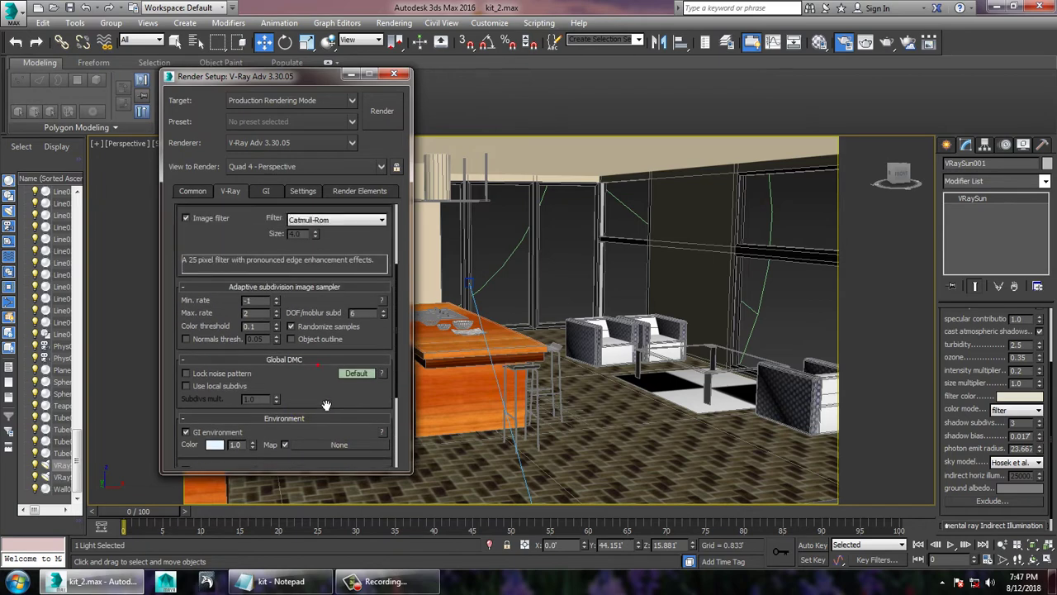
click(215, 374)
scroll(306, 405, down, 1)
scroll(290, 446, down, 3)
click(287, 449)
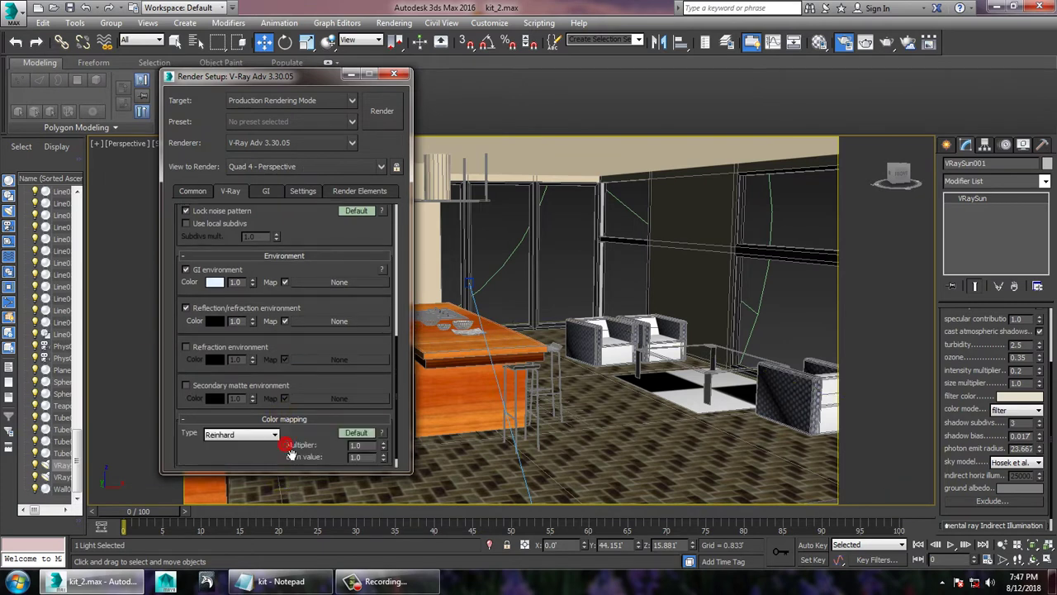
click(248, 435)
click(246, 455)
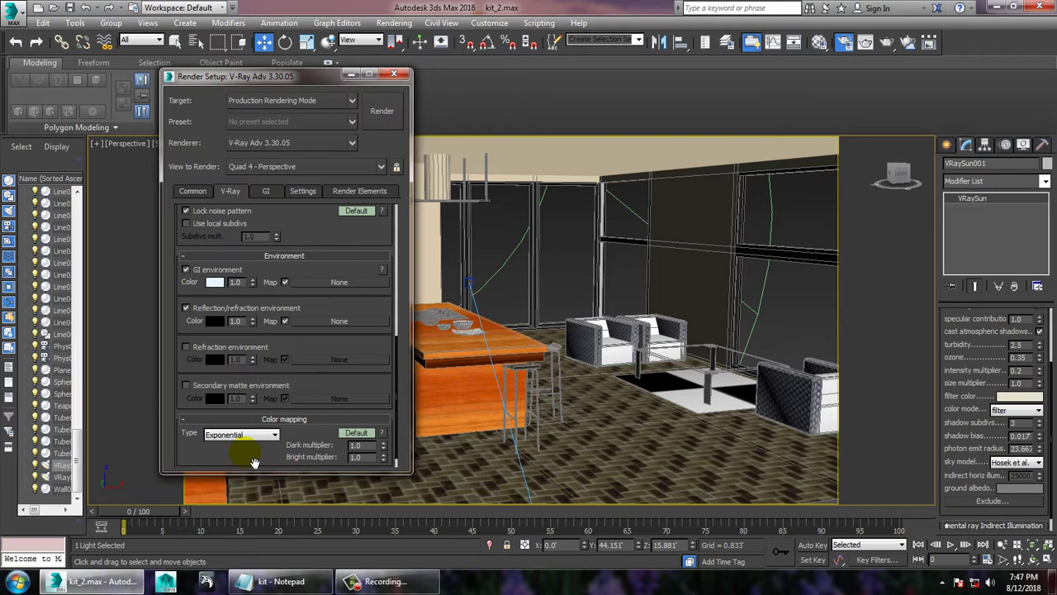
- Enable GI with Irradiance map primary, Light cache secondary, and the Medium preset
click(266, 191)
click(187, 226)
click(280, 240)
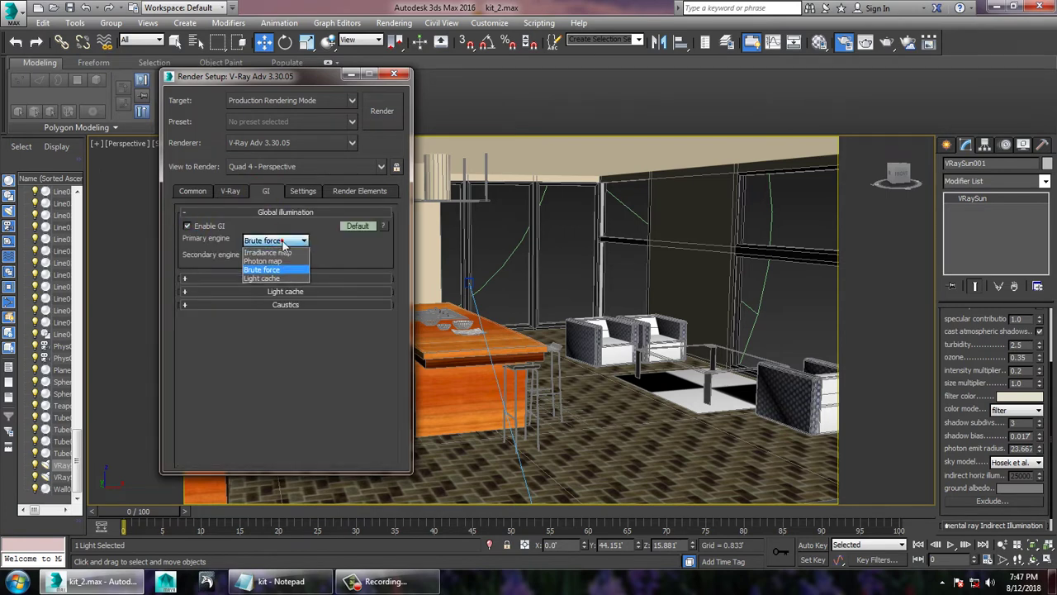
click(266, 250)
click(296, 256)
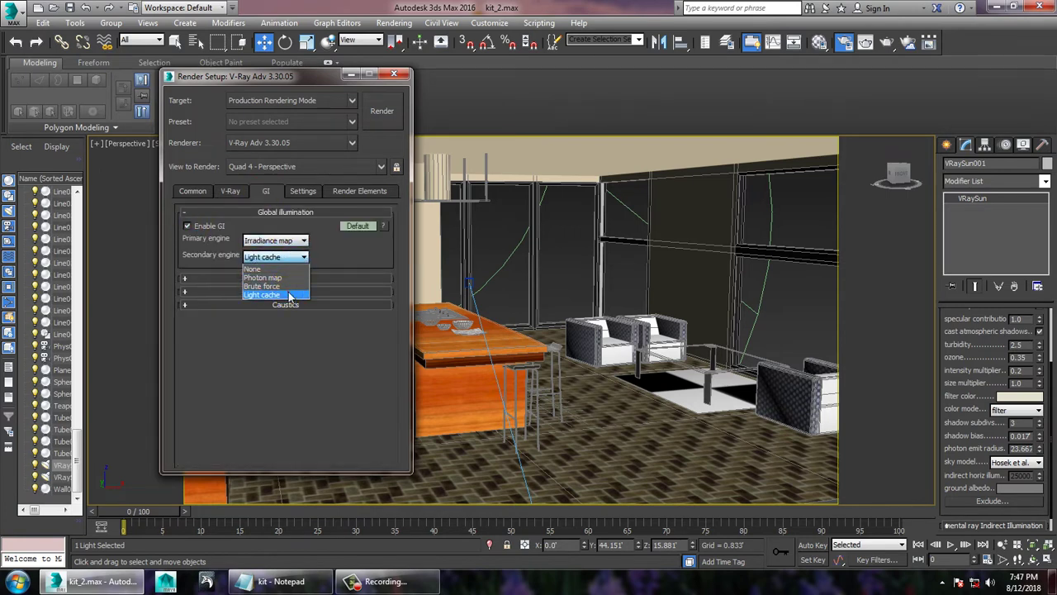
click(281, 276)
click(299, 281)
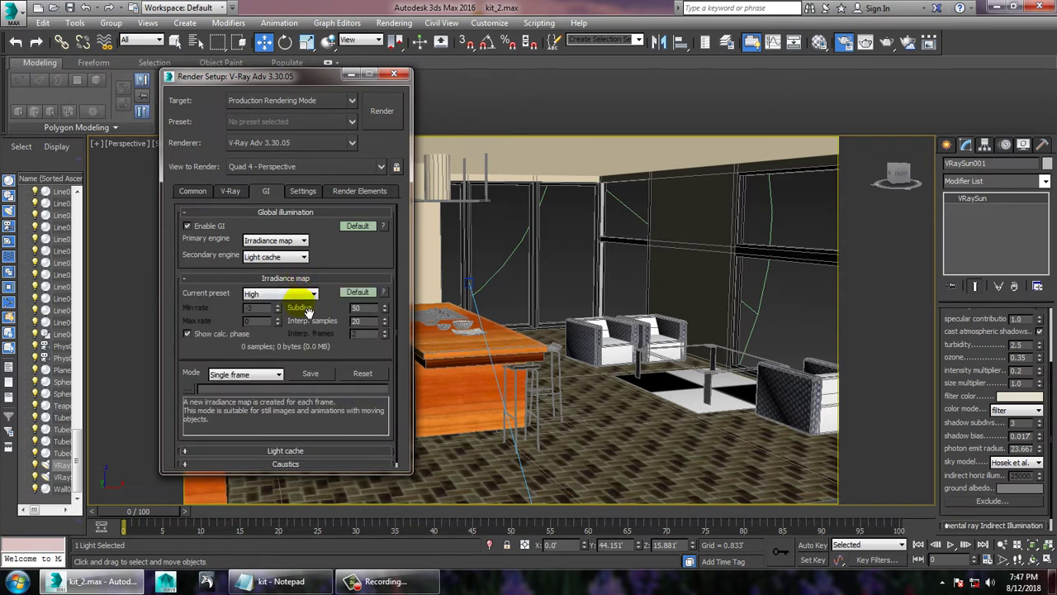
click(304, 293)
click(287, 331)
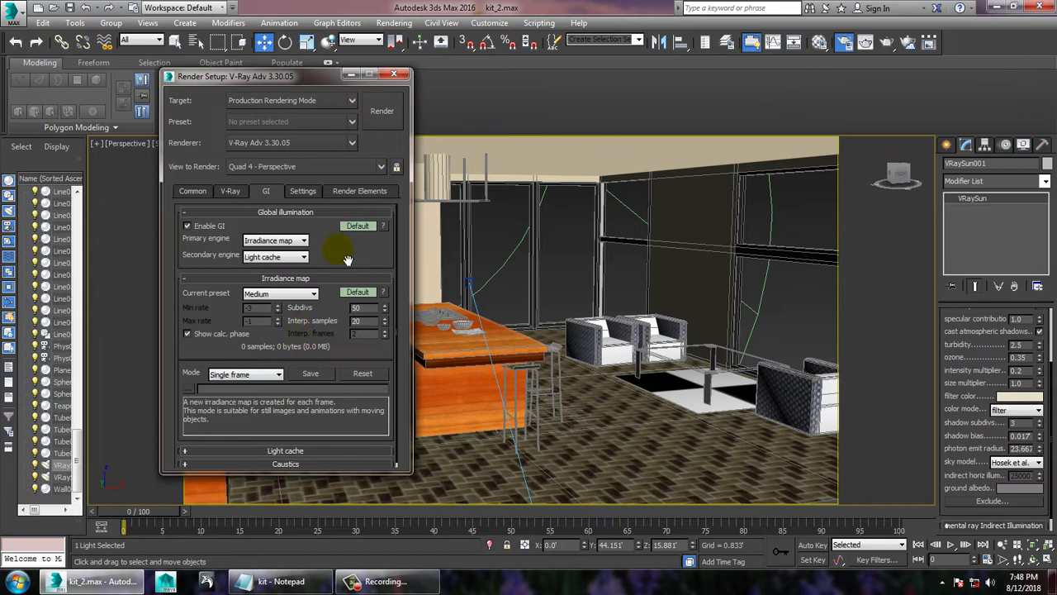
- Set the irradiance map subdivs to 120 and close Render Setup
double_click(361, 308)
text(12)
text(50)
drag(298, 347, 335, 233)
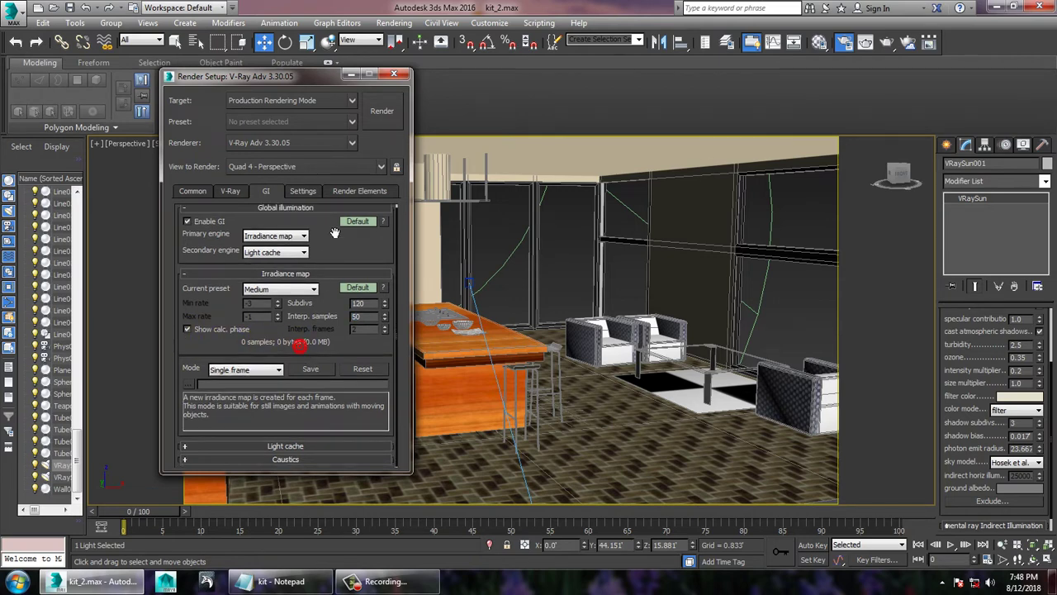
click(302, 191)
click(230, 191)
click(192, 191)
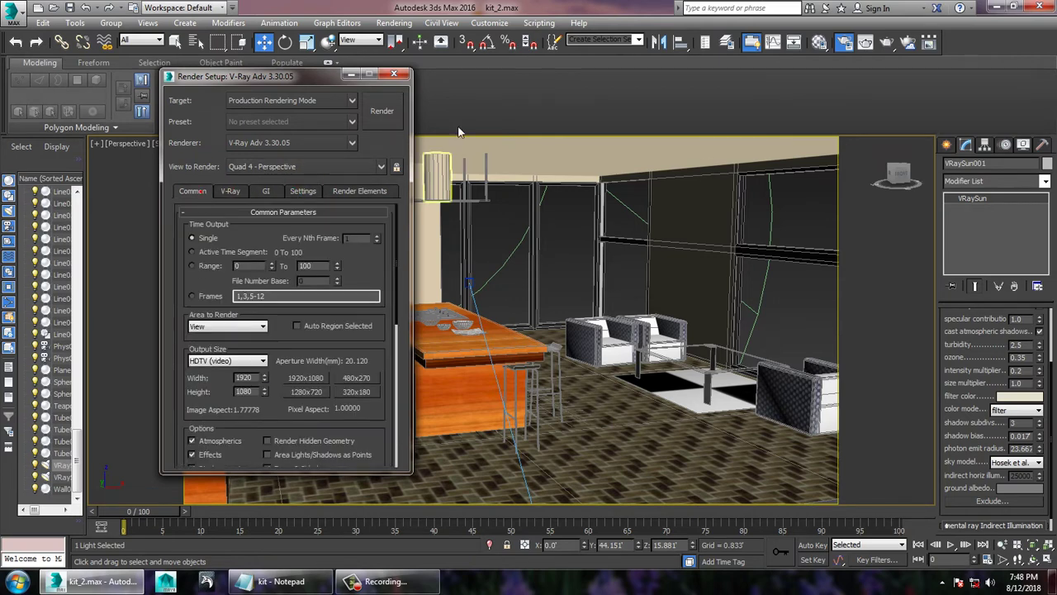
click(393, 74)
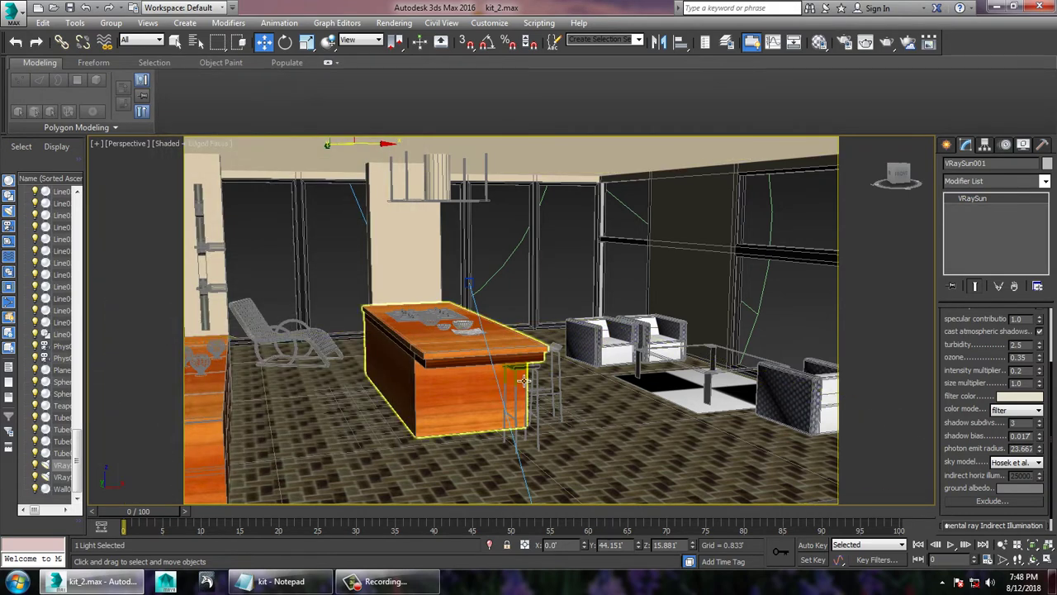
- Switch the viewport to Realistic shading and orbit to view the house from outside
scroll(523, 381, down, 5)
scroll(523, 381, down, 5)
click(204, 150)
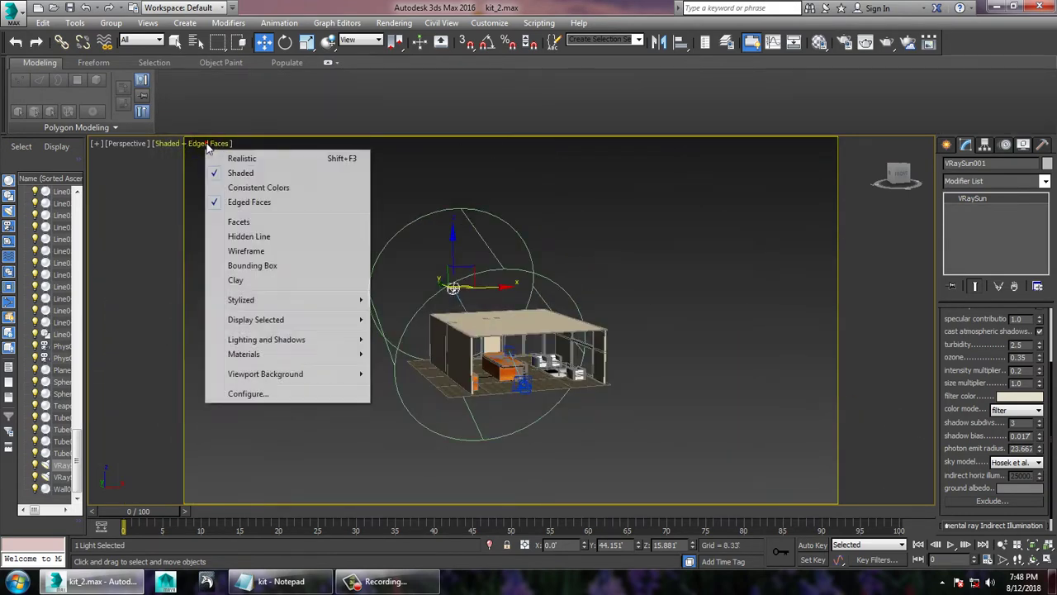
click(229, 158)
key(c)
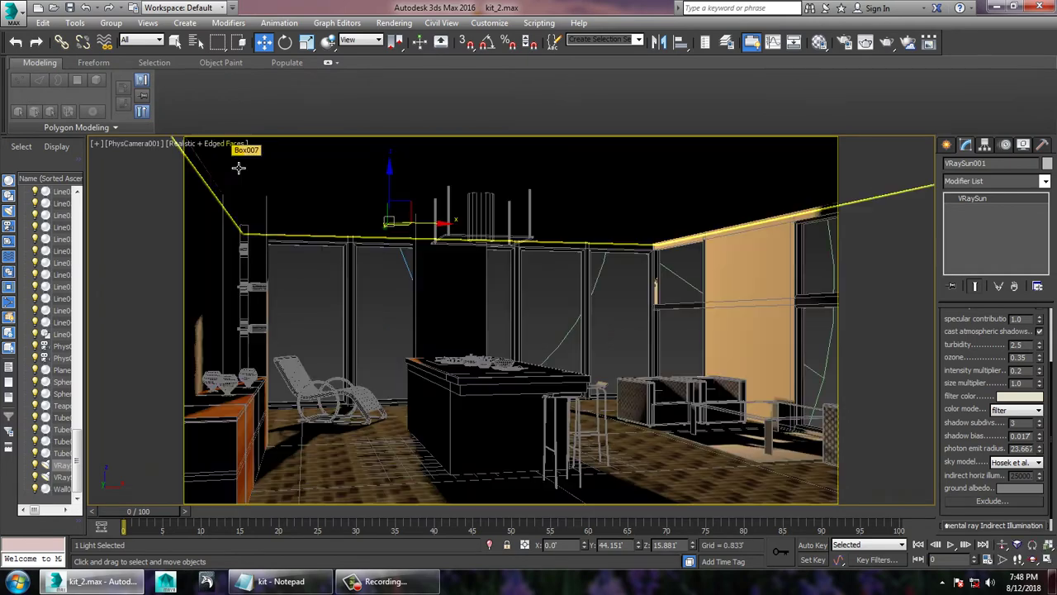
key(p)
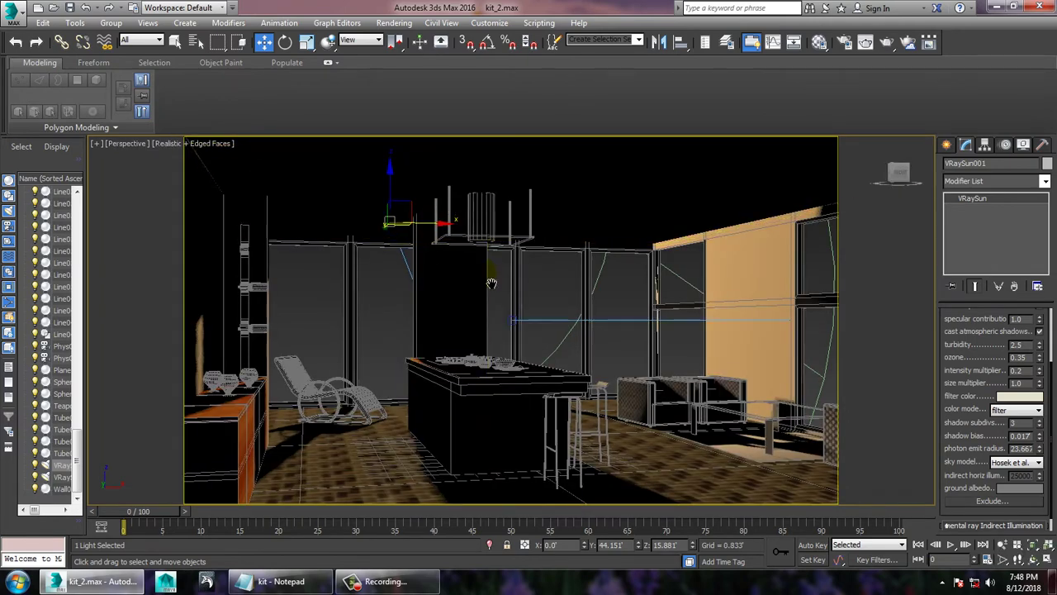
mouse_move(328, 232)
alt+middle_down()
mouse_move(559, 275)
mouse_move(686, 314)
mouse_move(552, 333)
mouse_move(656, 323)
alt+middle_up()
- Draw the VRayLight001 plane light, raise it near the ceiling and tilt it about 49.6°
click(948, 144)
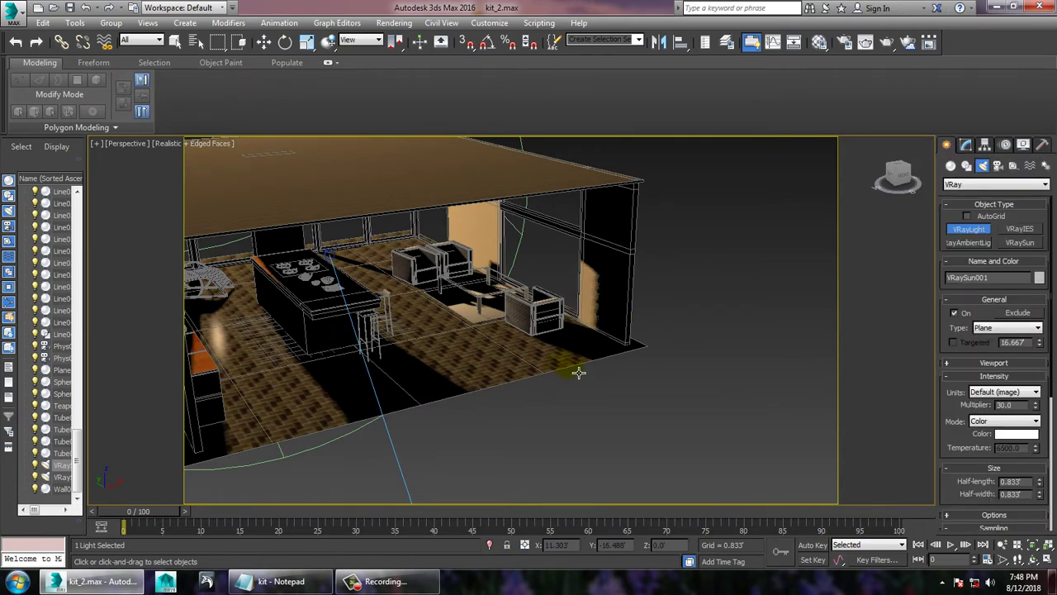
drag(509, 458, 417, 562)
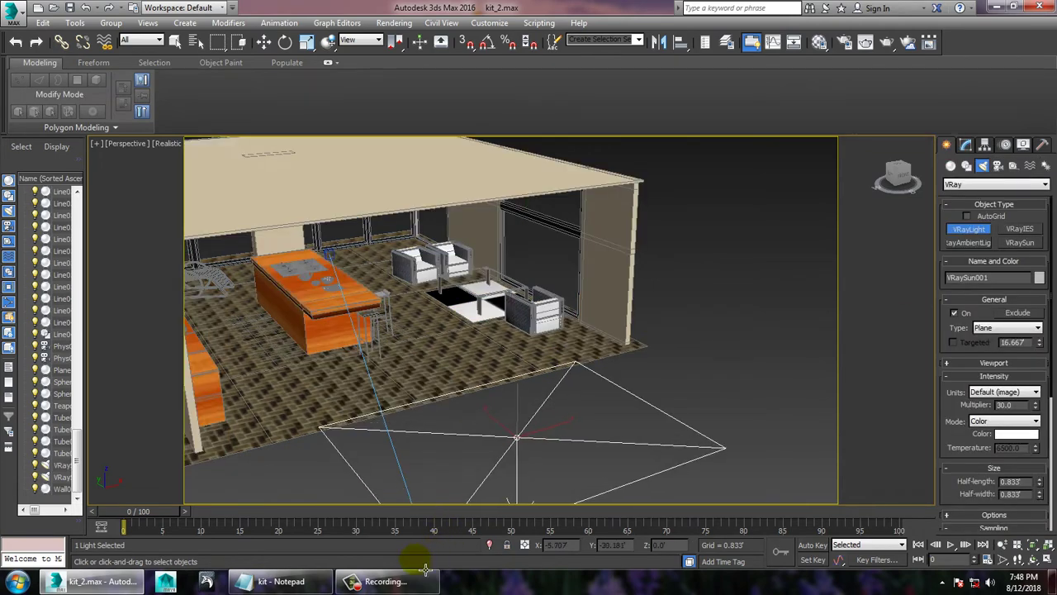
key(w)
middle_drag(593, 405, 593, 356)
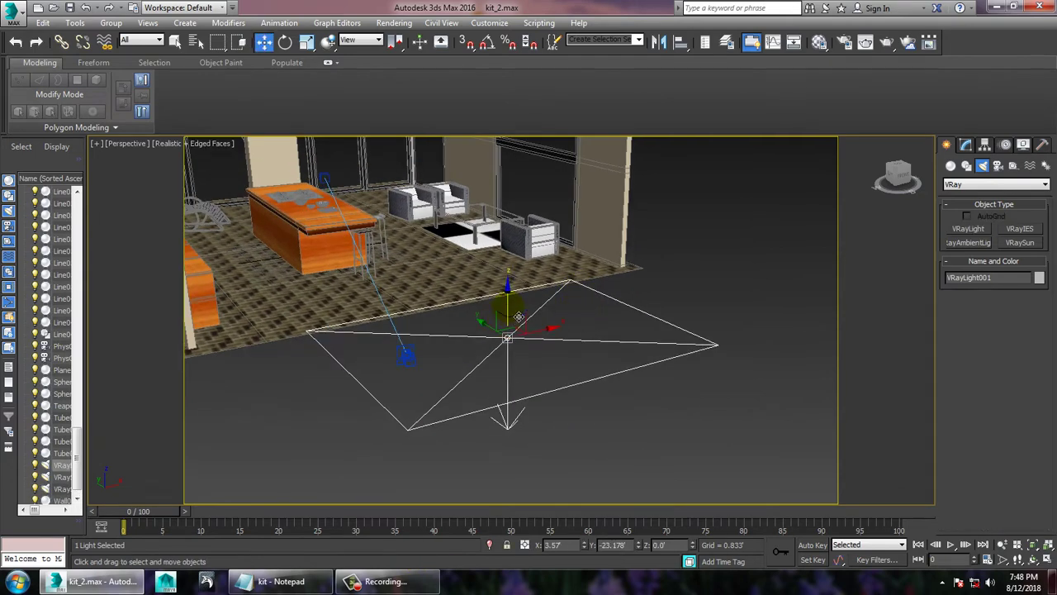
drag(519, 322, 541, 278)
alt+middle_drag(541, 278, 574, 248)
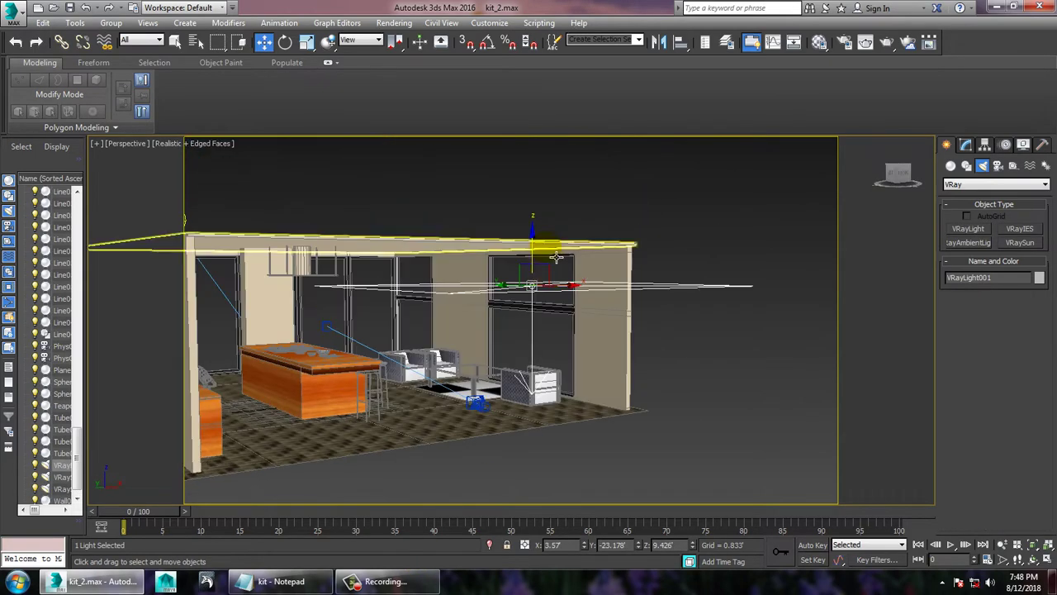
key(e)
drag(574, 282, 625, 307)
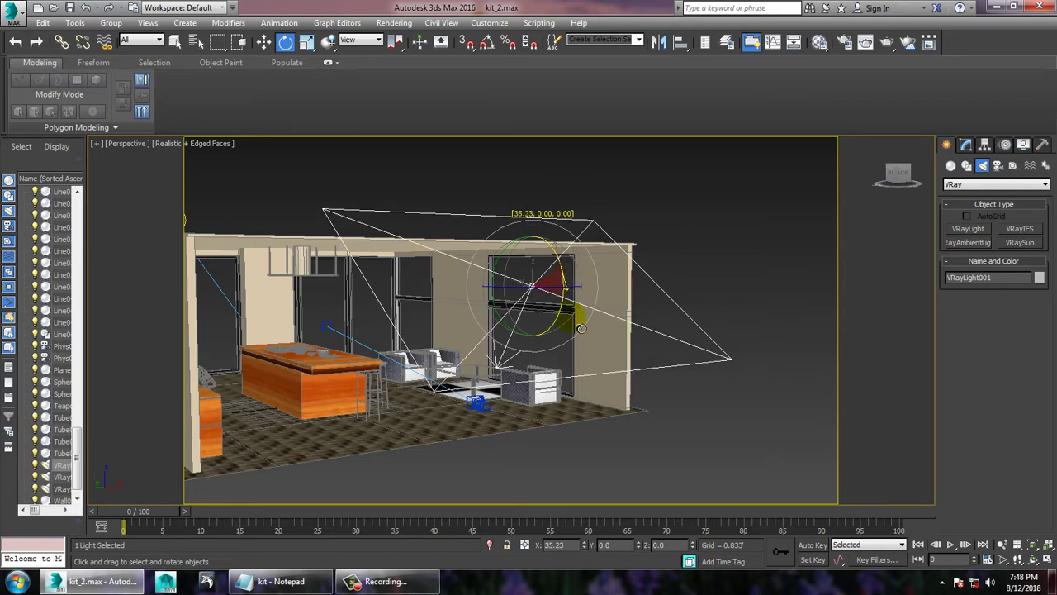
scroll(625, 307, up, 3)
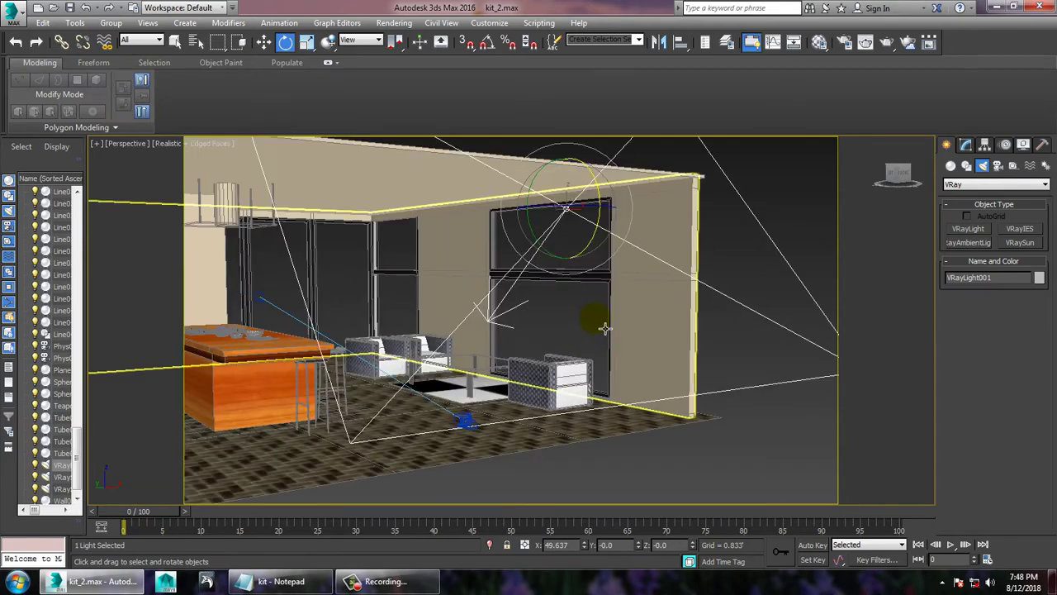
key(c)
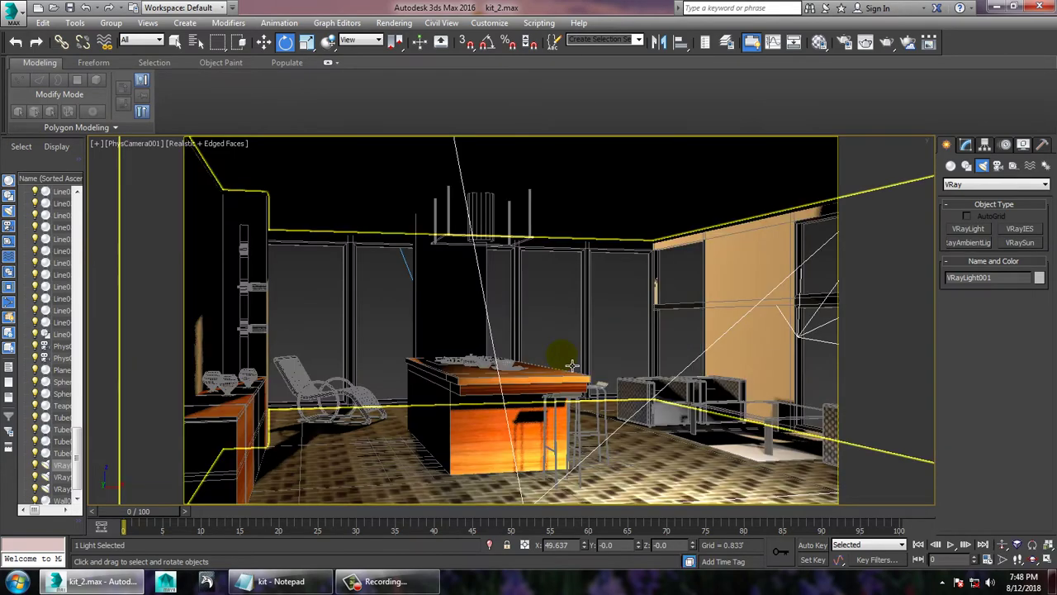
- Tint VRayLight001 a pale warm white and lower its multiplier from 30 to 2.0
click(968, 146)
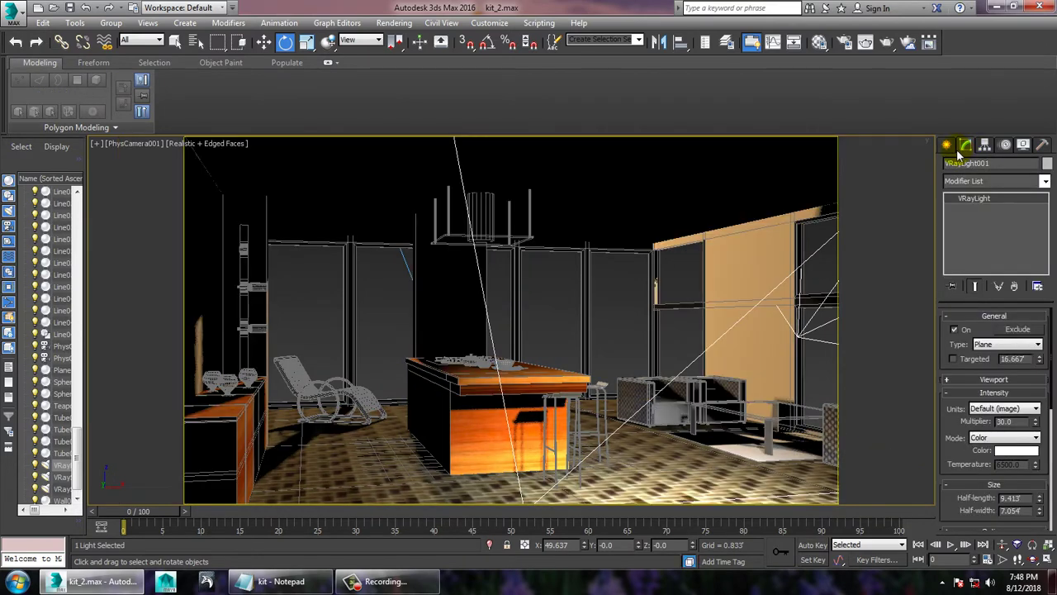
click(1015, 450)
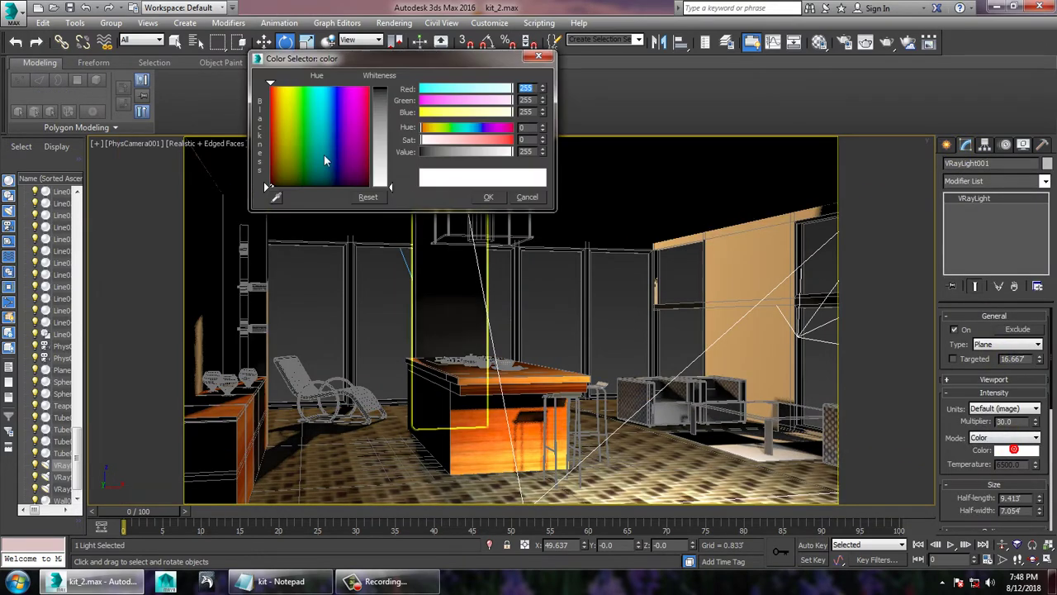
mouse_move(286, 148)
mouse_down()
mouse_move(285, 117)
mouse_move(281, 134)
mouse_up()
drag(378, 189, 383, 177)
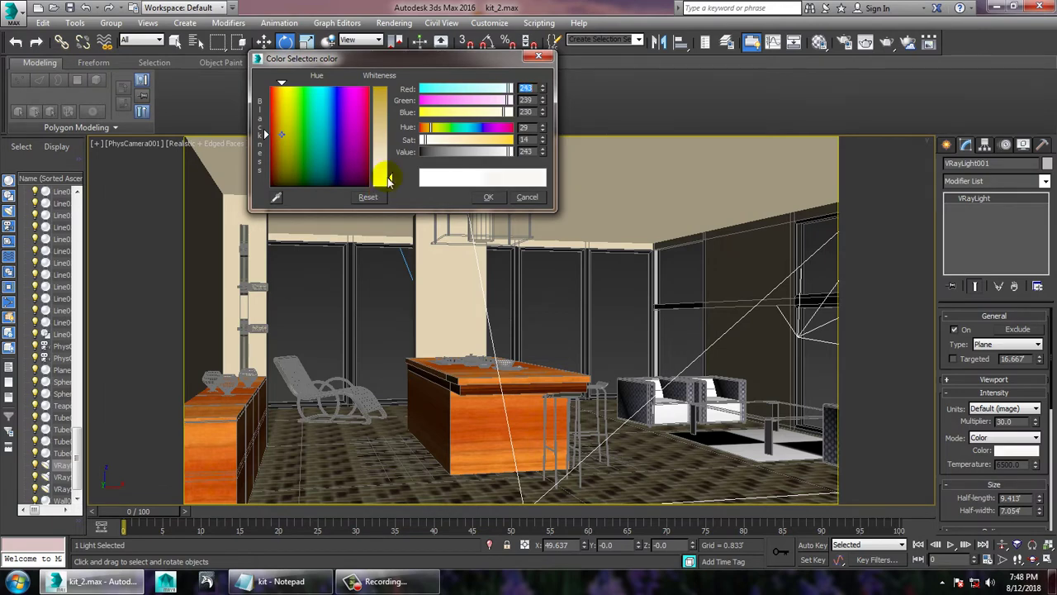
click(488, 197)
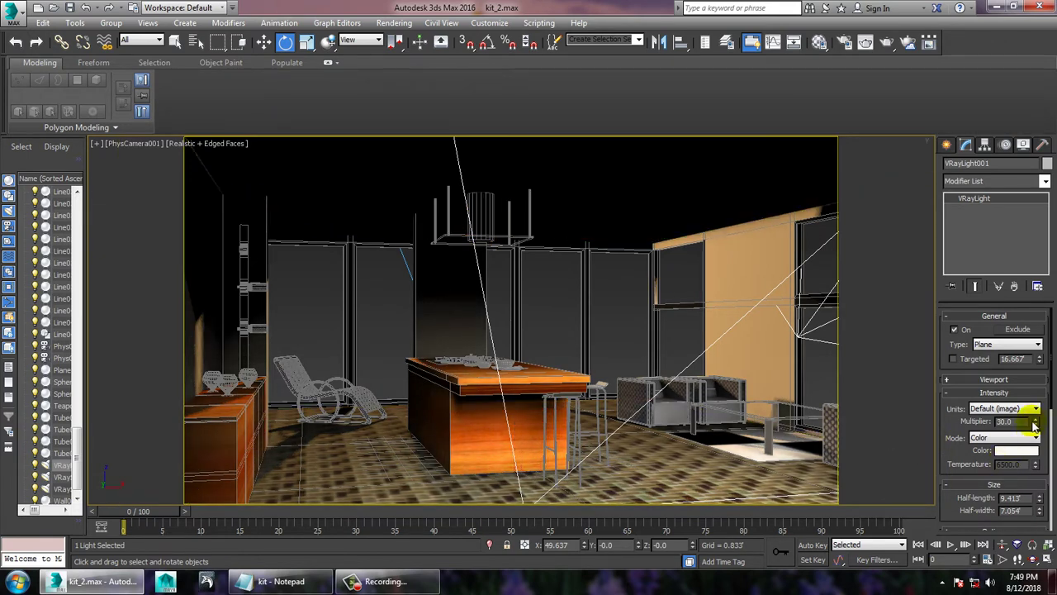
text(2)
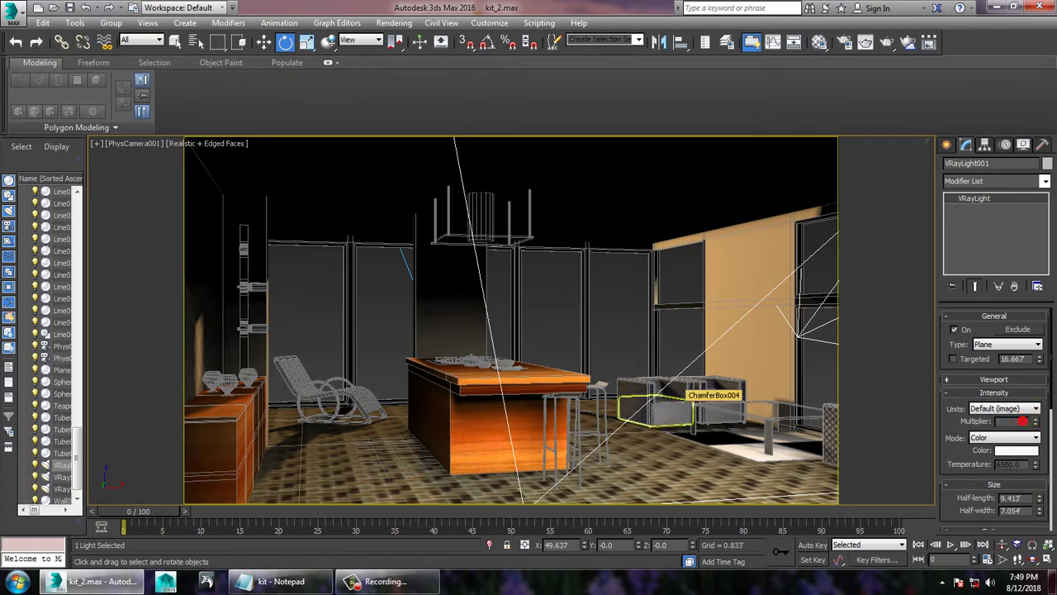
key(Return)
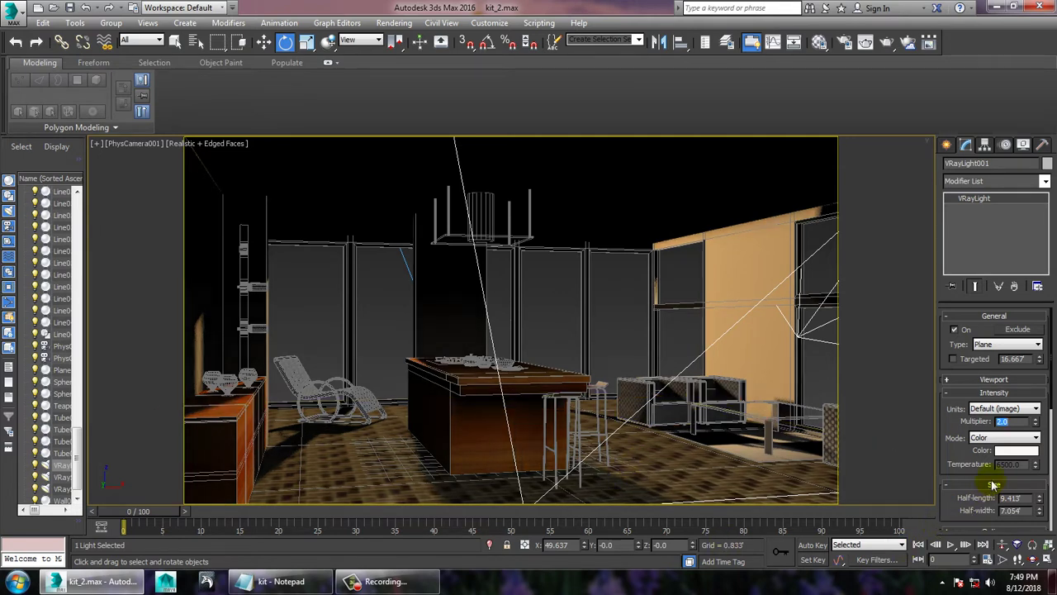
- Expand VRayLight001's Advanced options and Options, toggling Double-sided off and back on
scroll(1010, 471, down, 3)
scroll(1010, 471, down, 3)
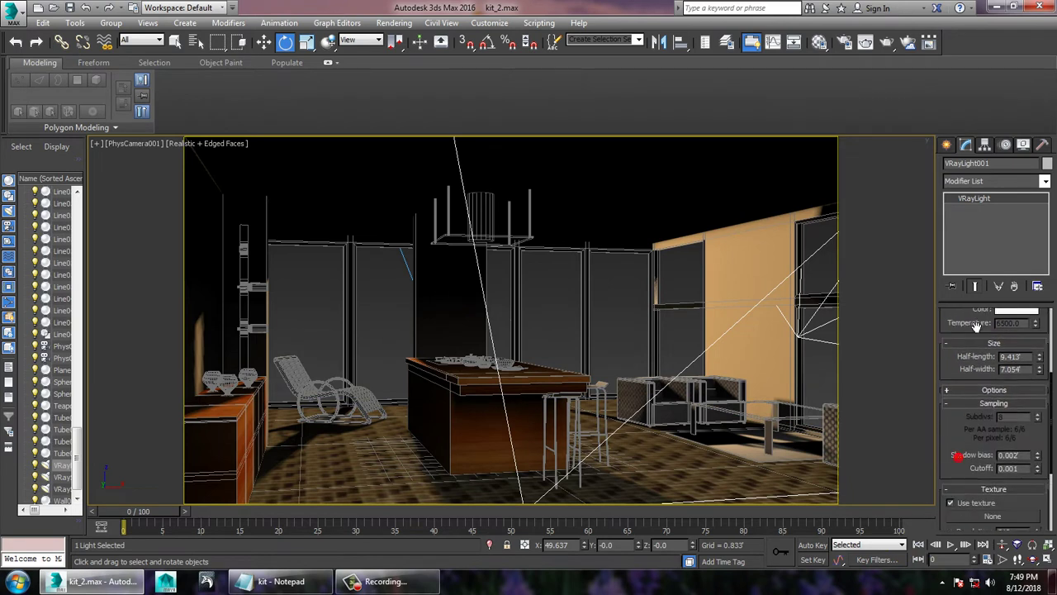
scroll(1010, 471, down, 3)
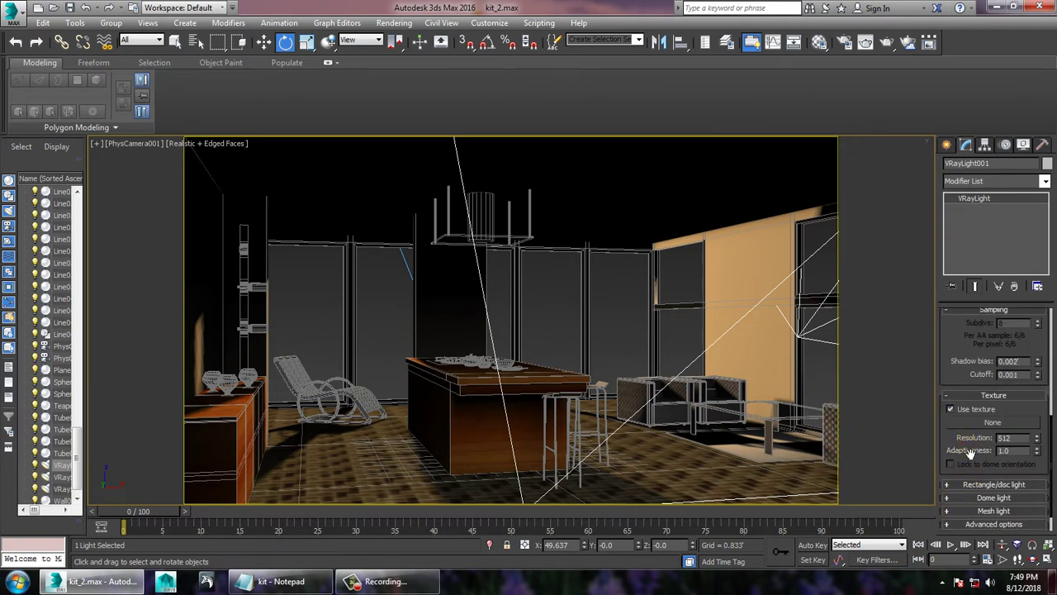
drag(972, 356, 971, 322)
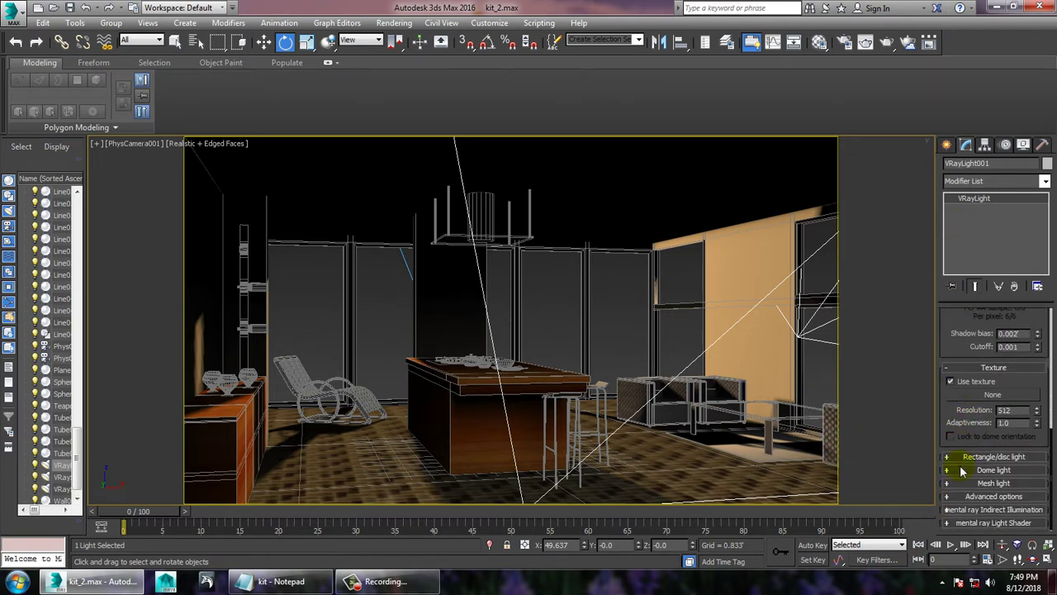
click(961, 498)
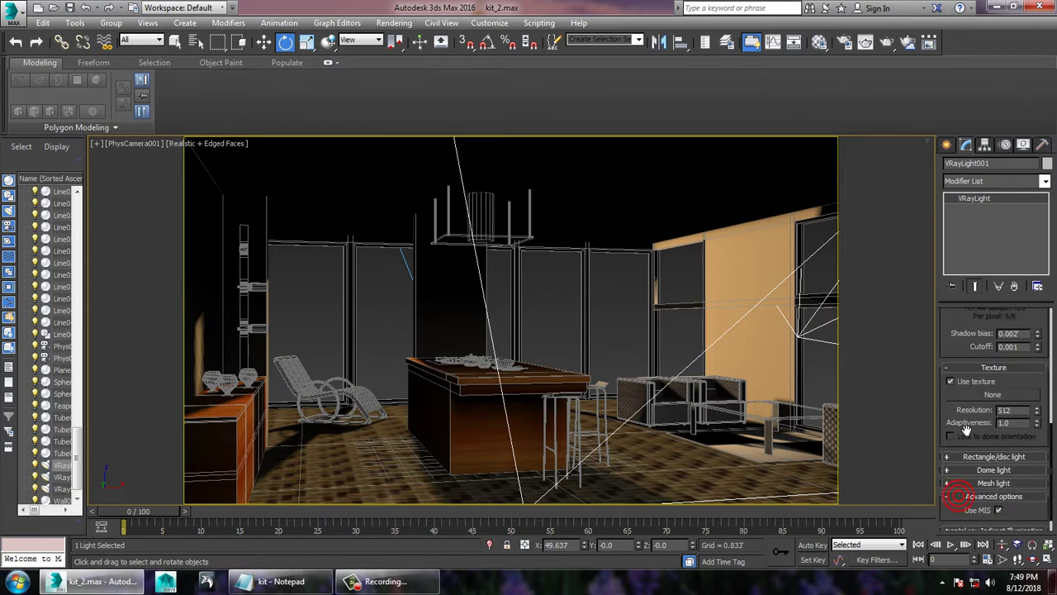
drag(967, 431, 978, 286)
drag(981, 328, 977, 518)
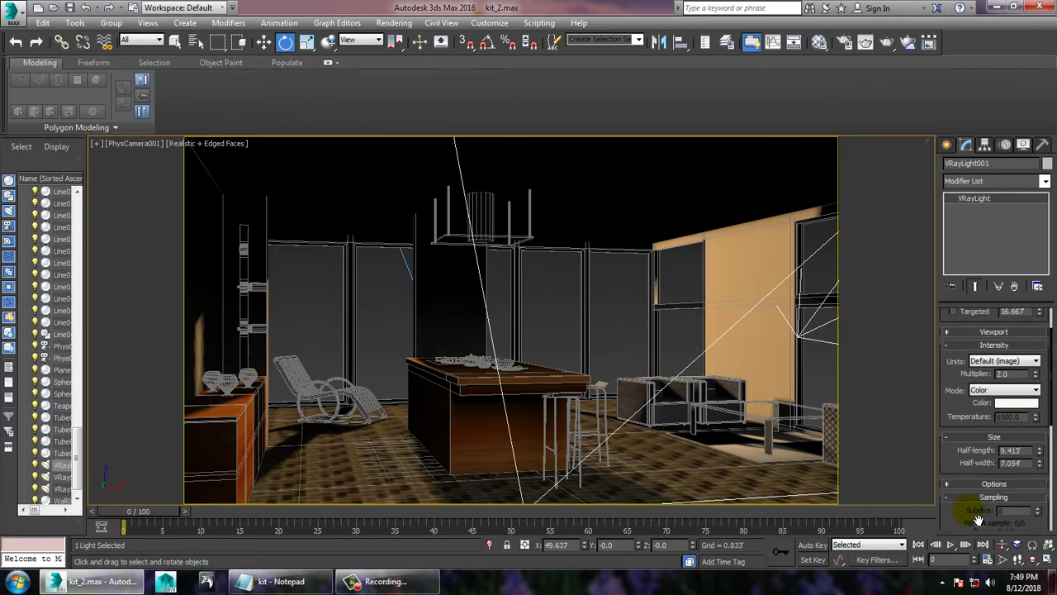
click(975, 485)
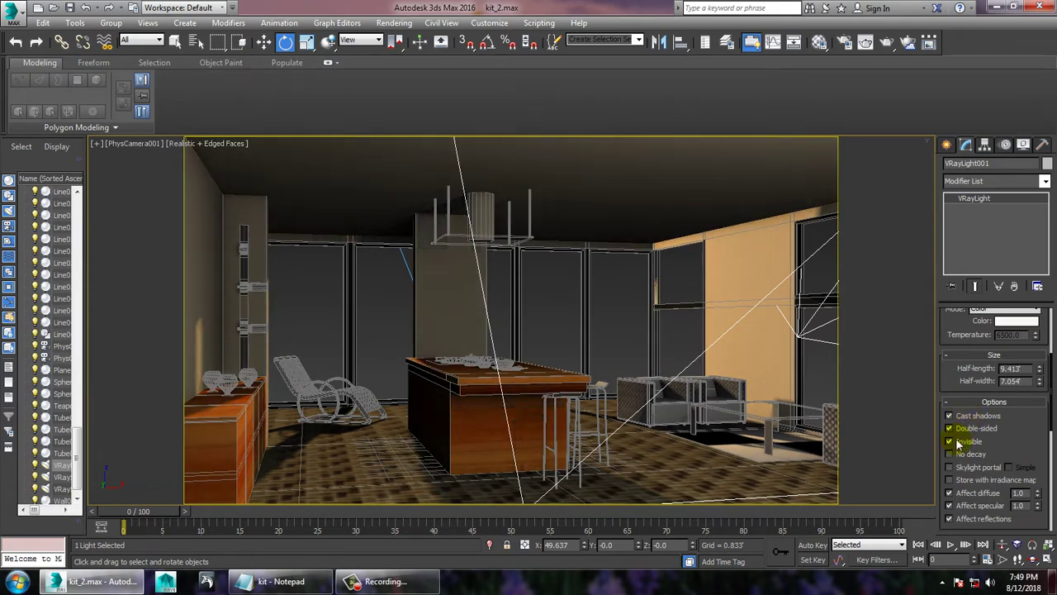
click(967, 430)
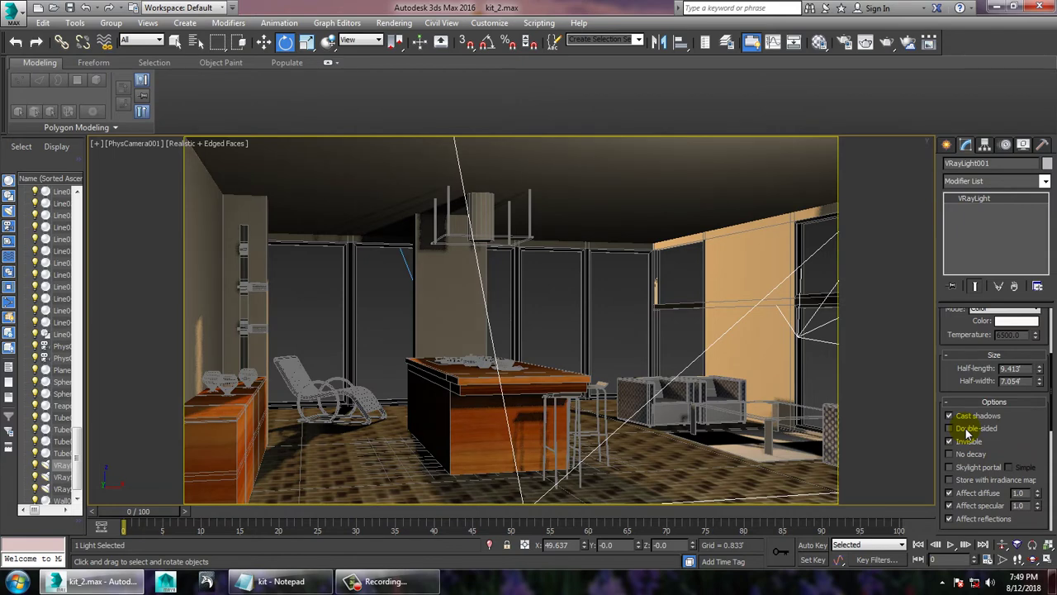
click(968, 429)
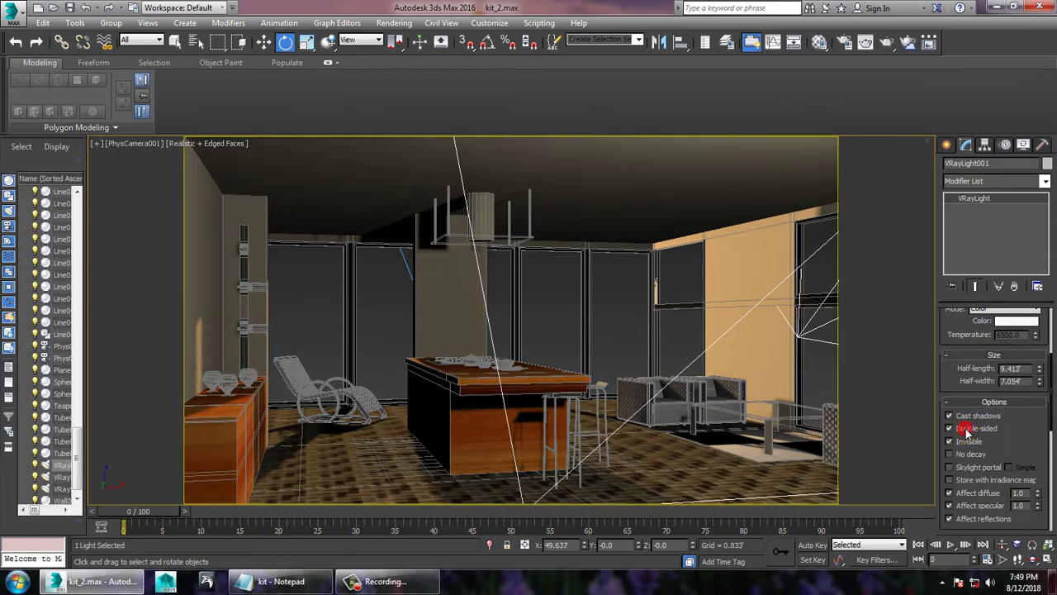
- Review the V-Ray renderer settings in Render Setup
click(394, 22)
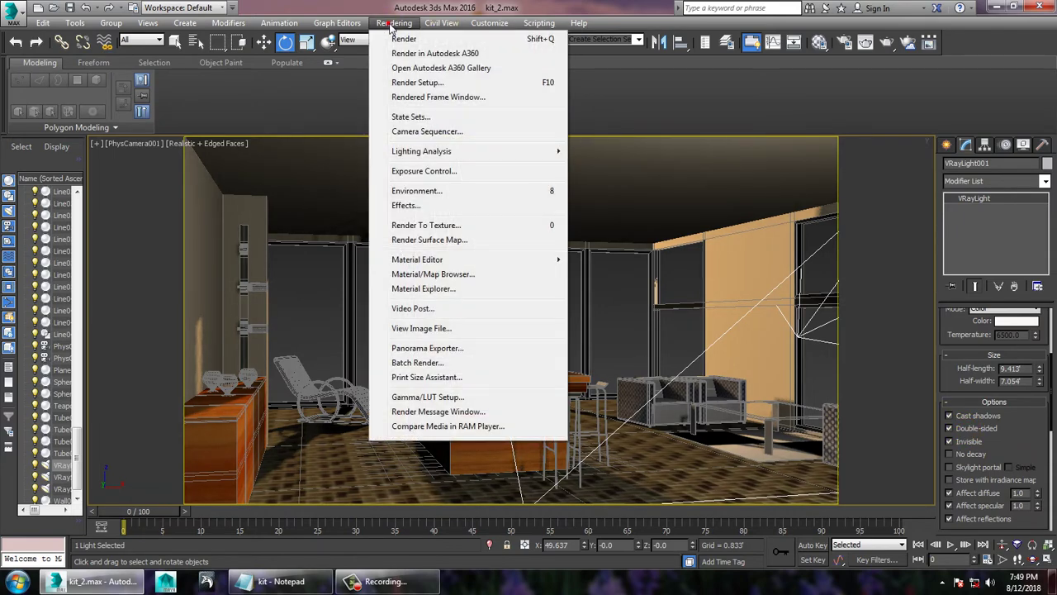
click(401, 83)
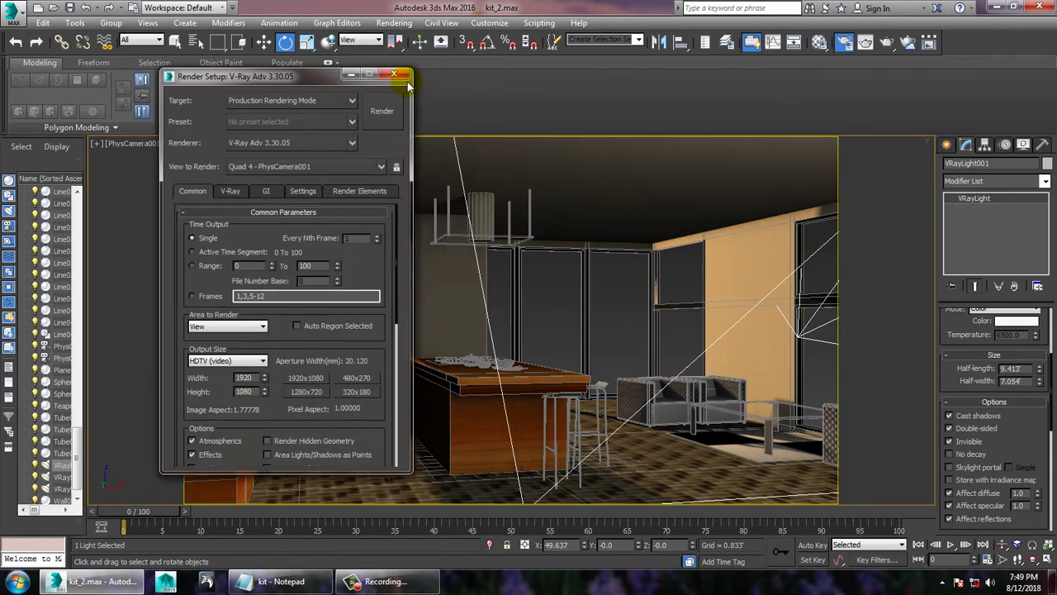
click(232, 192)
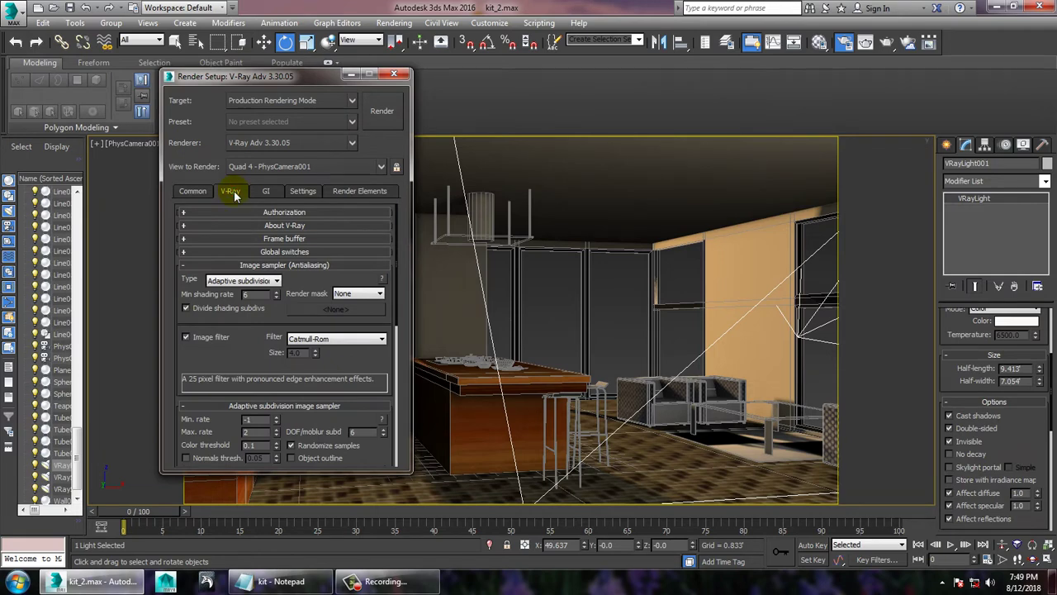
click(394, 75)
- Render the PhysCamera001 kitchen view with V-Ray and close the finished frame buffer
click(394, 23)
click(403, 39)
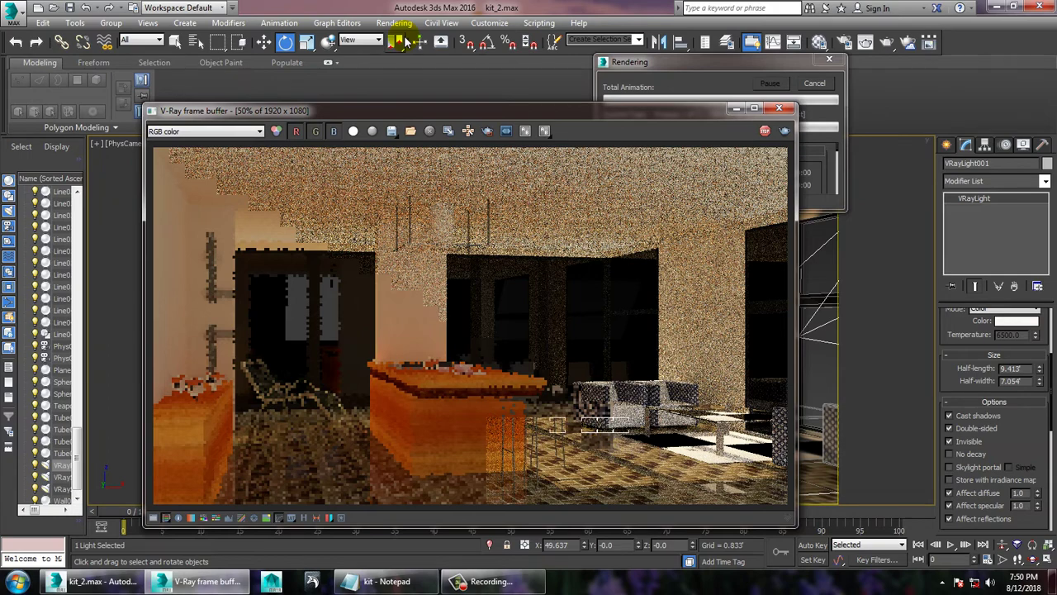
click(778, 108)
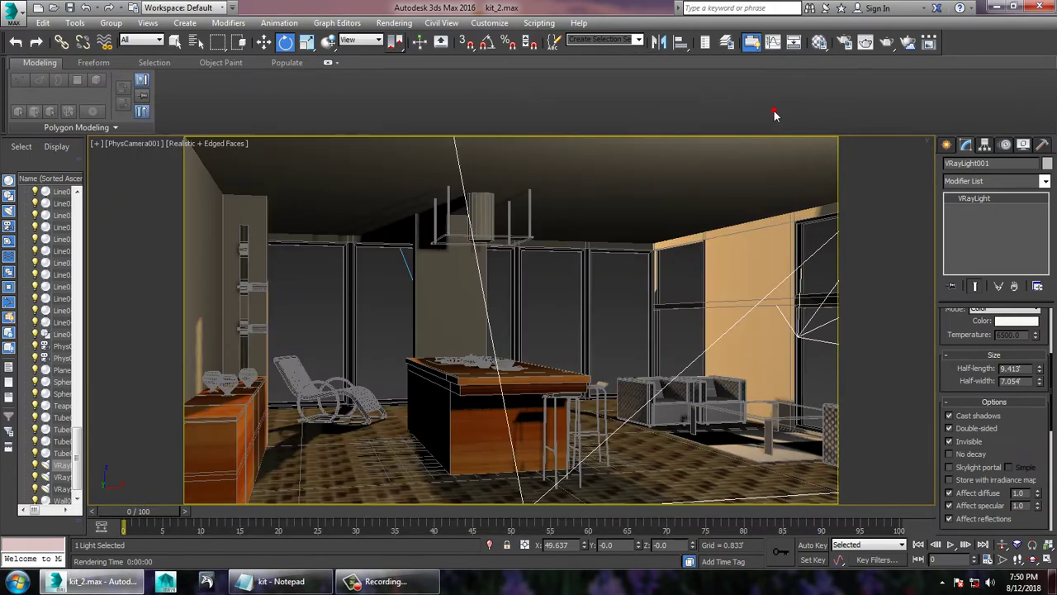
- Select the wall in Polygon mode and orbit a Perspective view looking down on the room
click(402, 301)
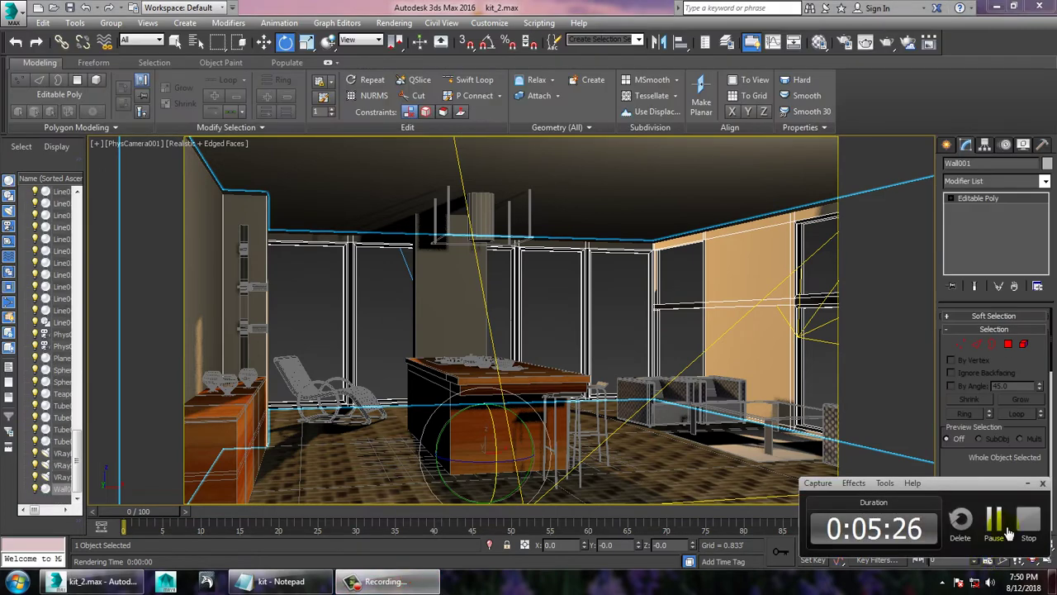
click(1008, 535)
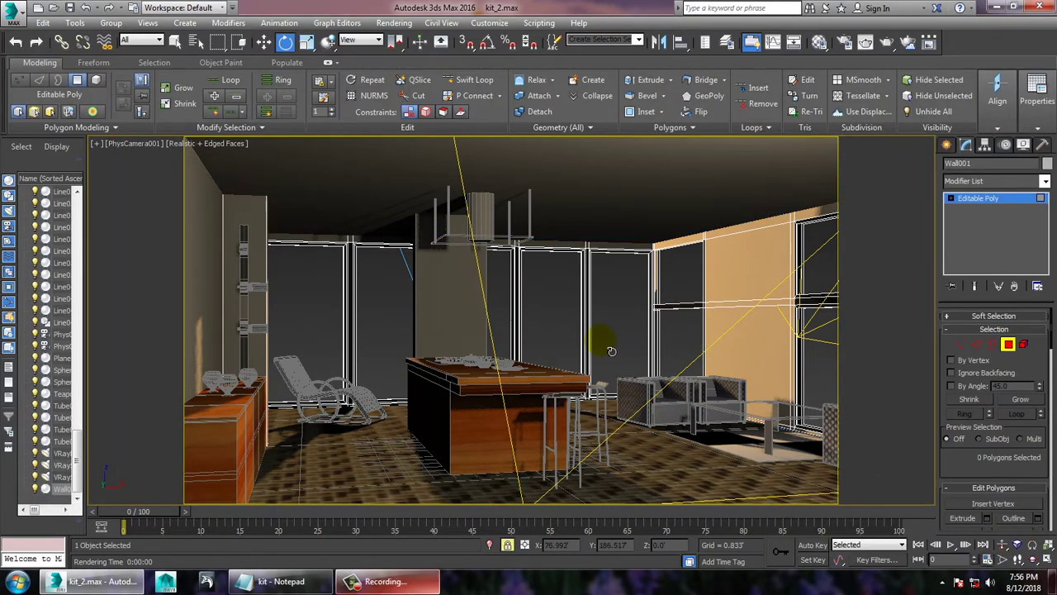
key(p)
scroll(638, 357, up, 5)
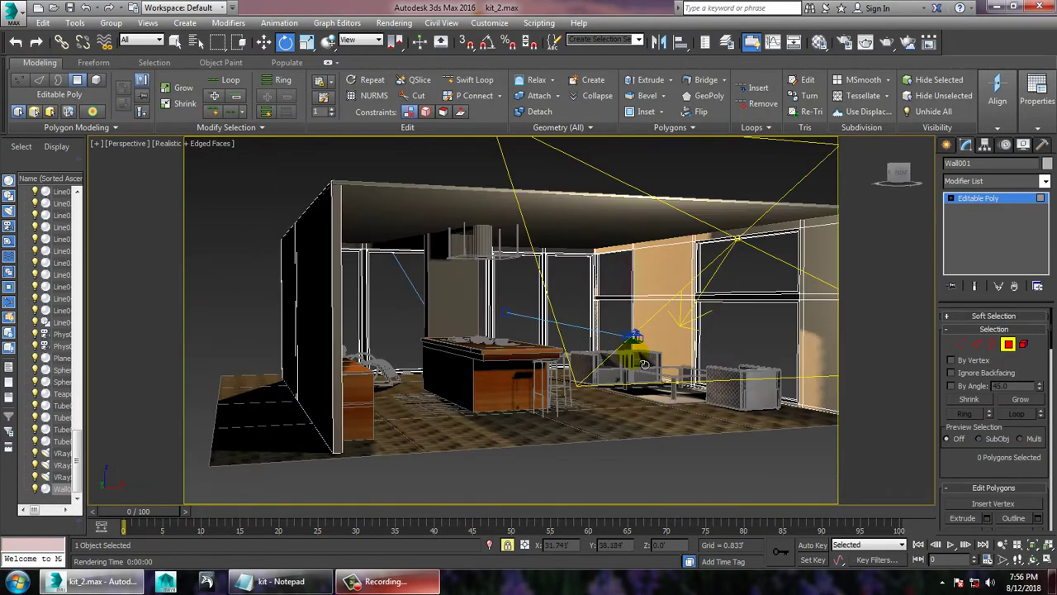
alt+middle_drag(638, 357, 637, 403)
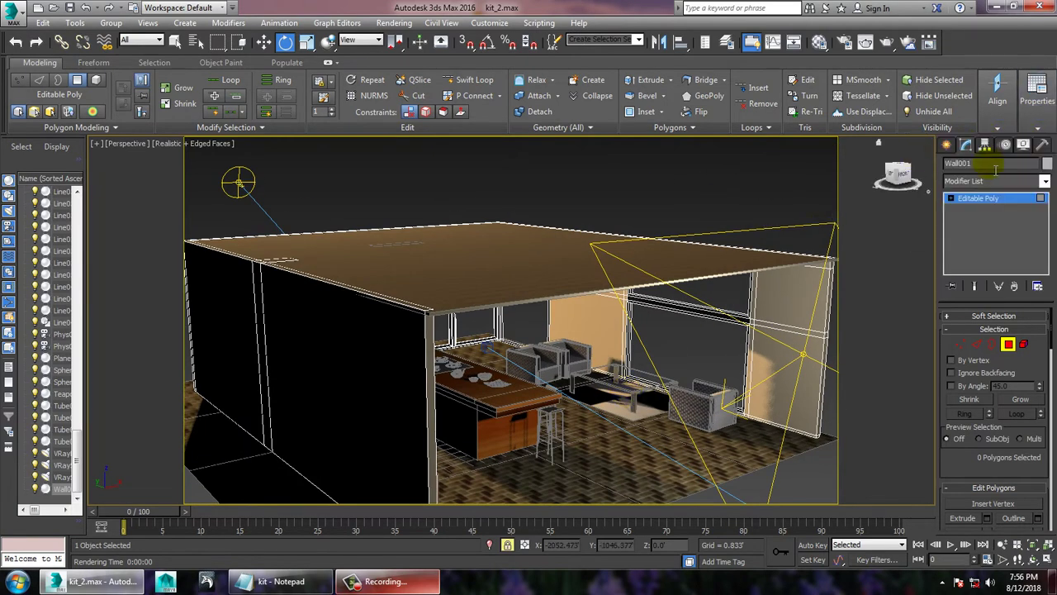
- Inspect the DefaultVRaySky environment map in Environment and Effects, leaving it unchanged
click(394, 22)
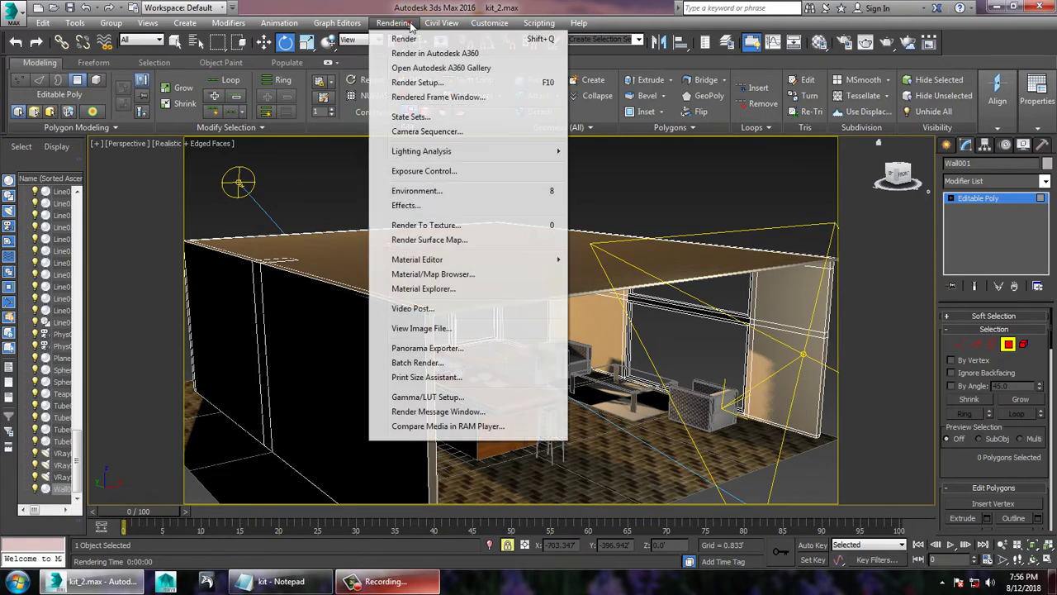
click(442, 192)
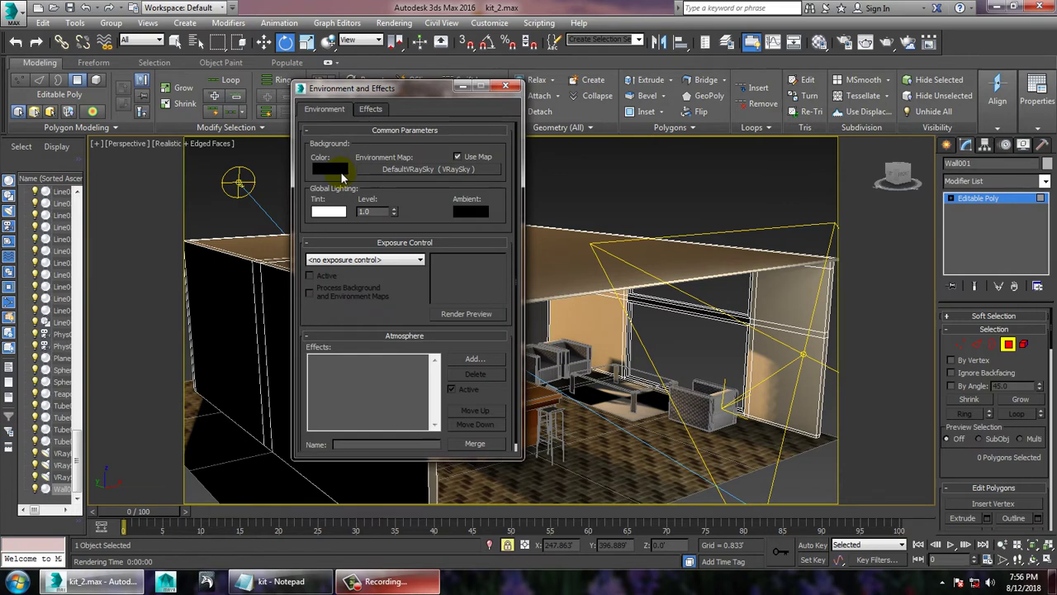
click(411, 171)
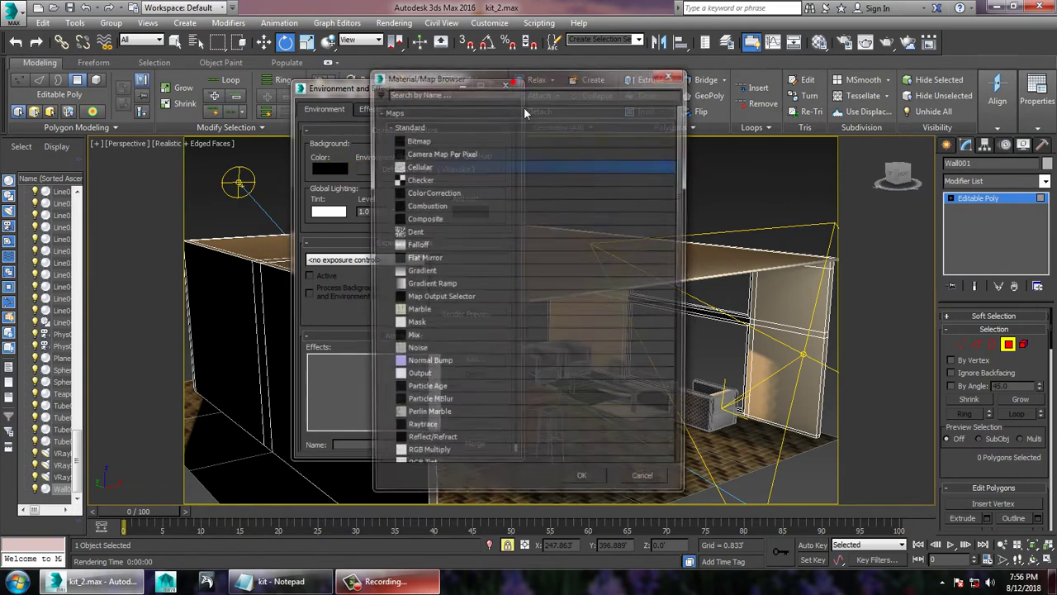
click(671, 75)
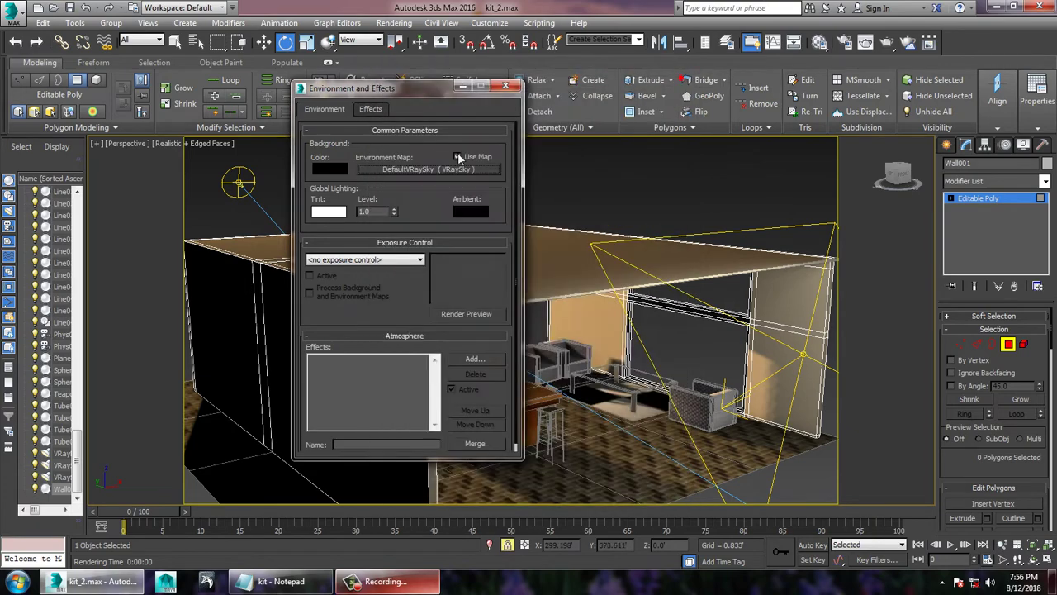
click(510, 85)
- Bring the perspective view inside the room at eye level, close to the kitchen island
alt+middle_drag(736, 306, 569, 303)
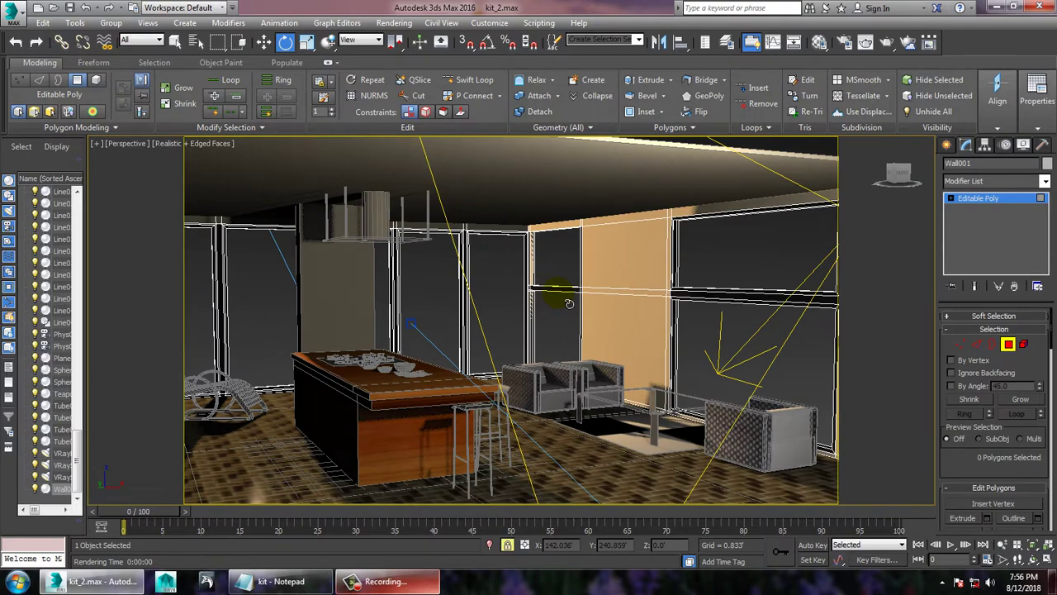
alt+middle_drag(559, 338, 584, 379)
scroll(570, 351, up, 3)
scroll(584, 379, down, 3)
scroll(595, 379, down, 3)
scroll(612, 379, down, 5)
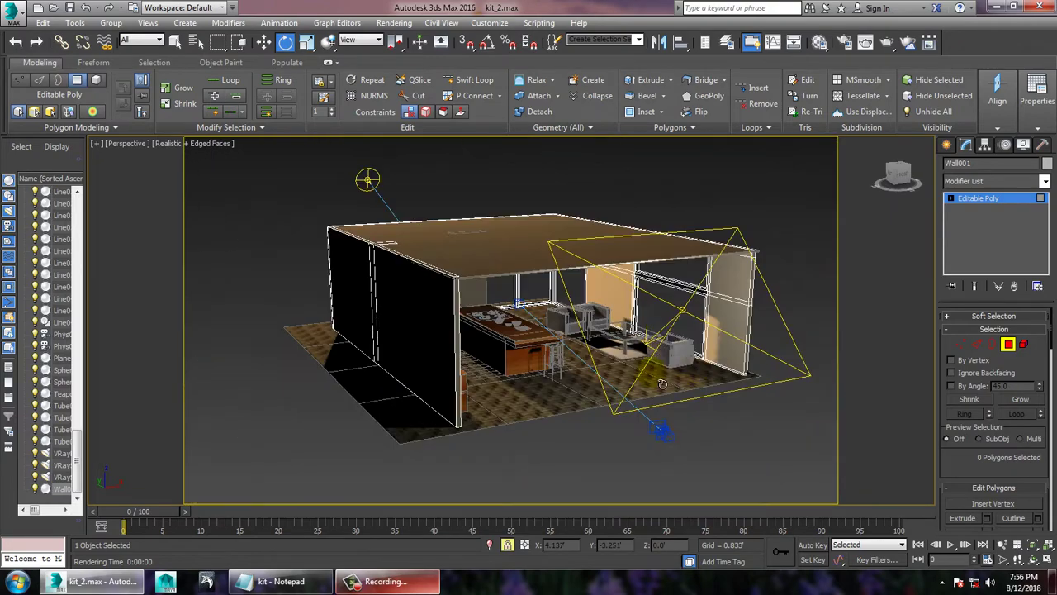
scroll(634, 378, down, 3)
scroll(634, 379, up, 3)
scroll(633, 378, up, 3)
alt+middle_drag(634, 378, 556, 351)
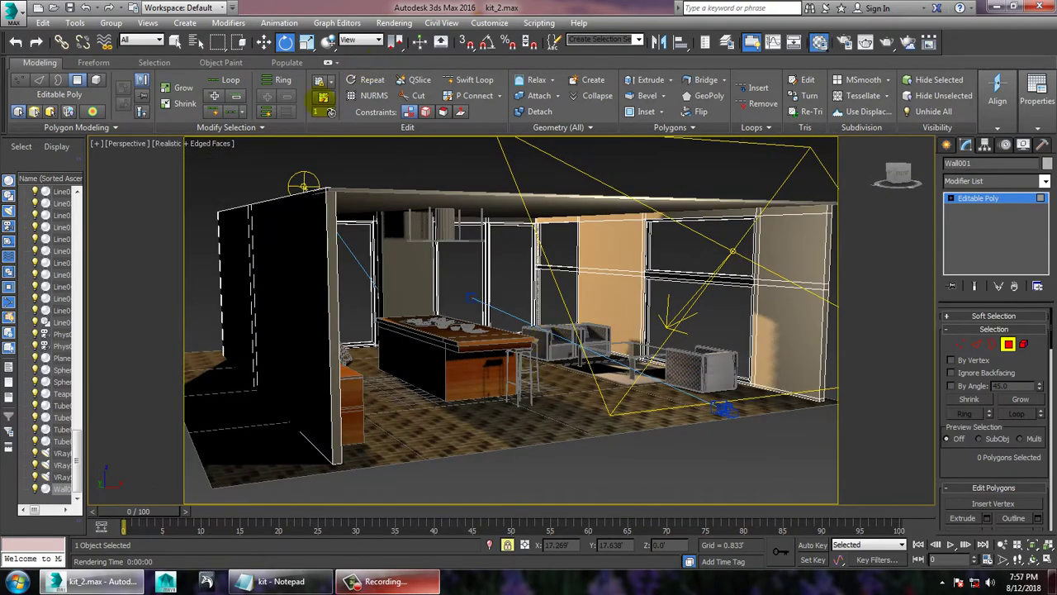
- Change the material's diffuse colour to a lighter, desaturated bluish grey
key(m)
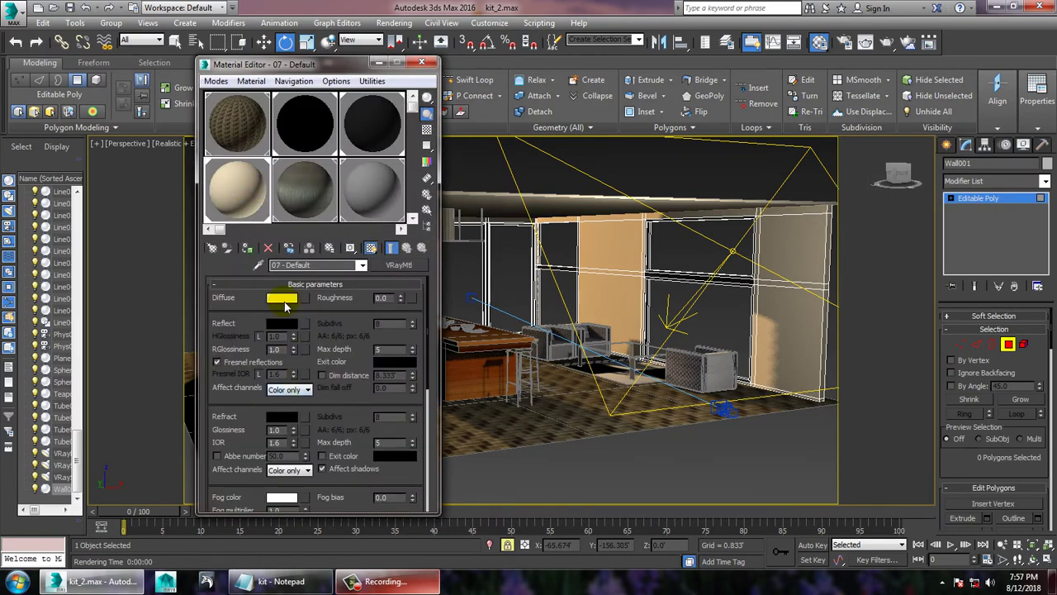
click(282, 297)
click(302, 137)
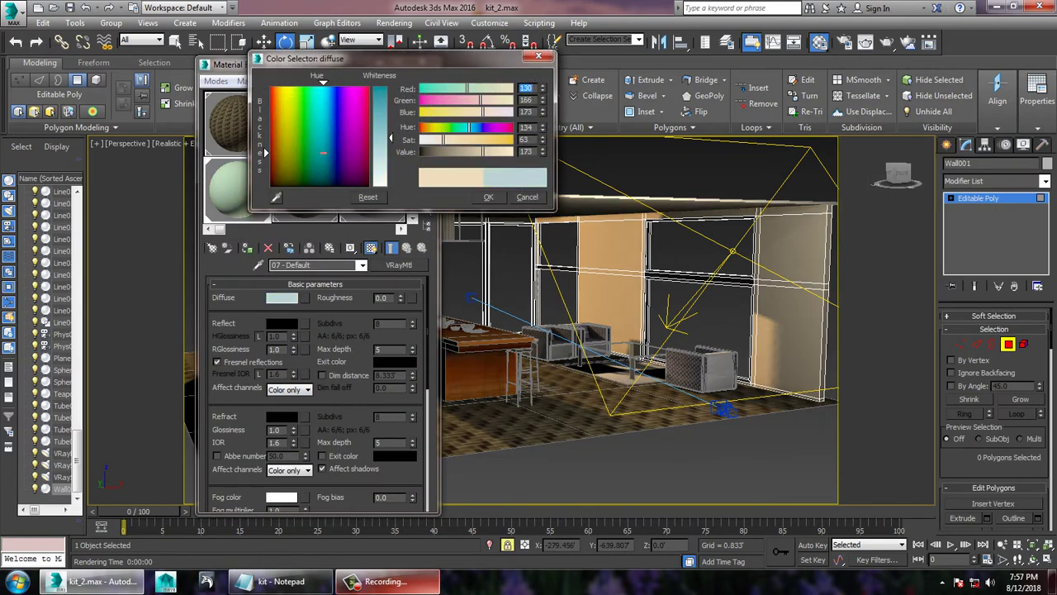
drag(302, 137, 329, 155)
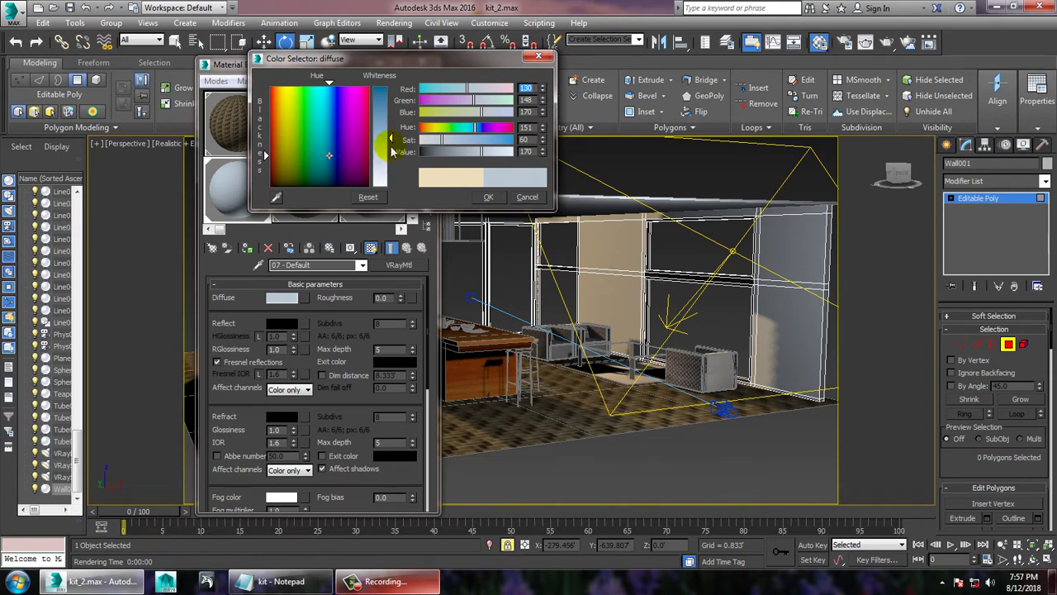
drag(389, 139, 391, 155)
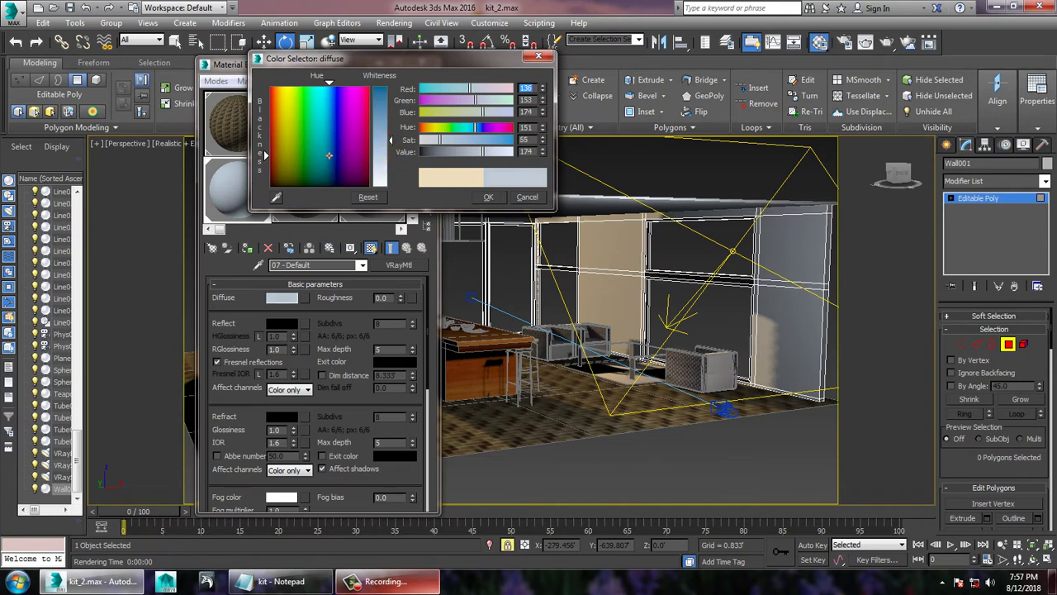
click(488, 197)
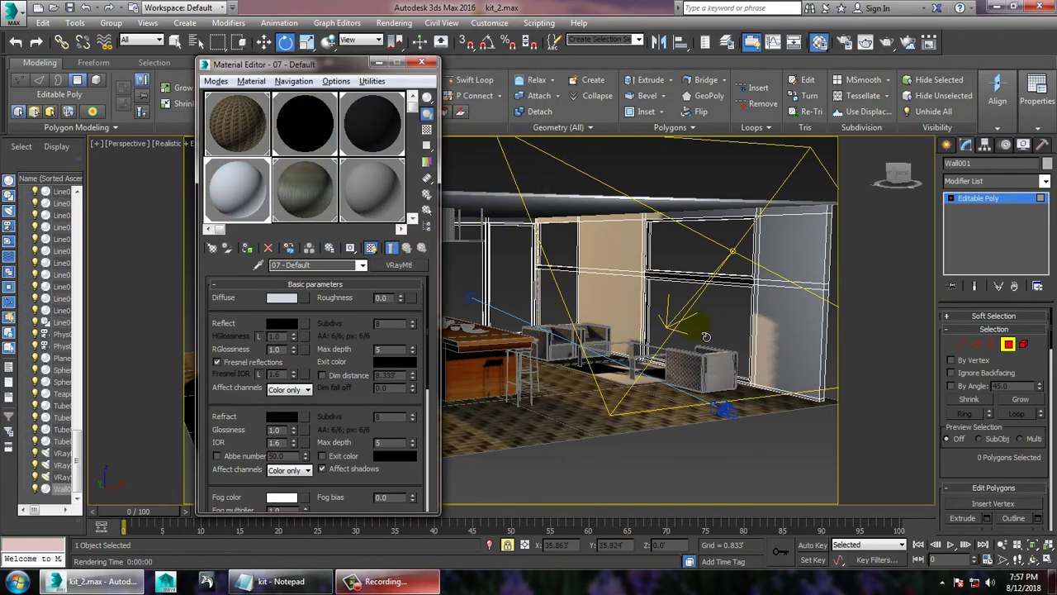
- Return to PhysCamera001 and frame the ceiling and counter, minimizing the Material Editor
alt+middle_drag(706, 336, 531, 230)
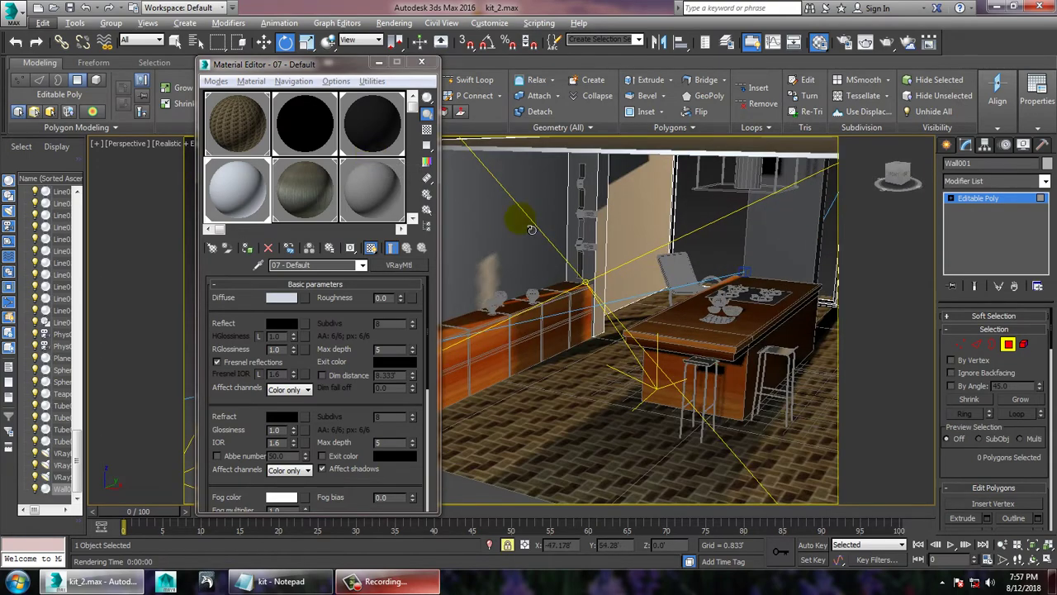
scroll(703, 268, up, 3)
scroll(698, 266, up, 3)
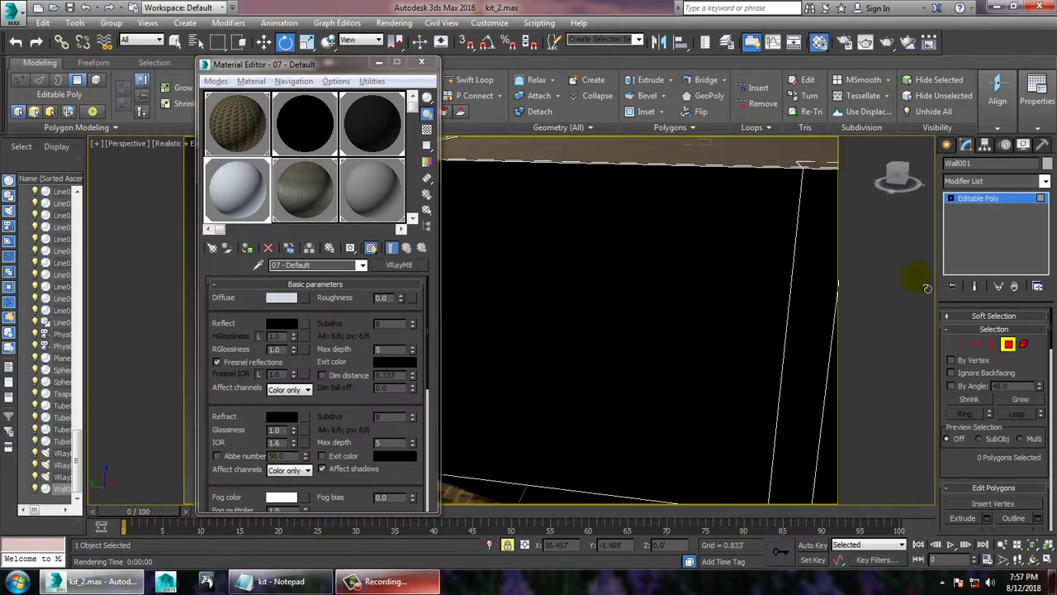
scroll(694, 264, up, 2)
key(c)
alt+middle_drag(694, 265, 613, 292)
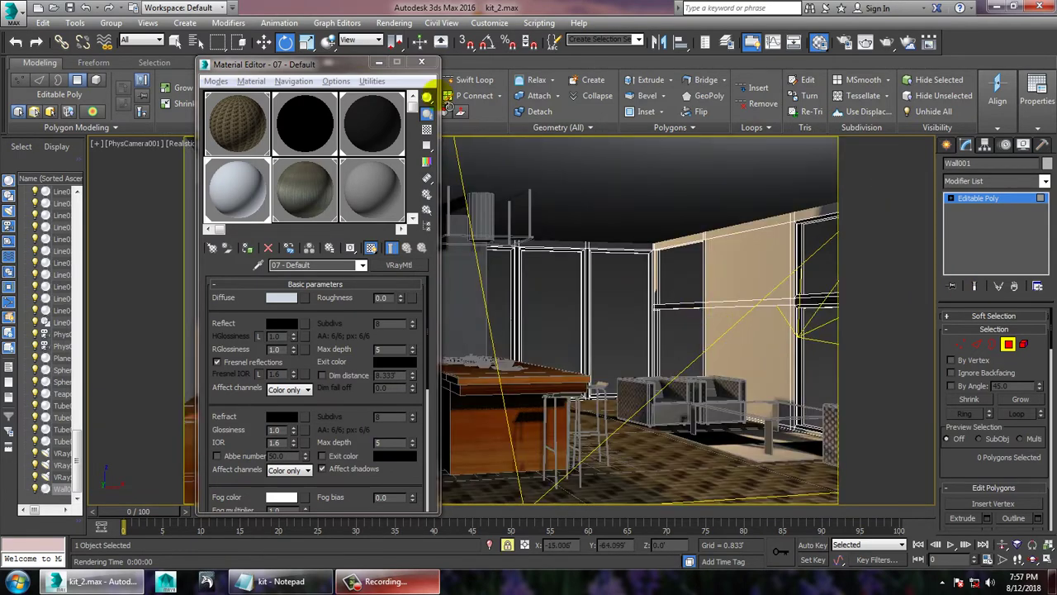
click(378, 62)
- Start and stop a test render, close it, then turn off Edged Faces and select Move
key(shift+q)
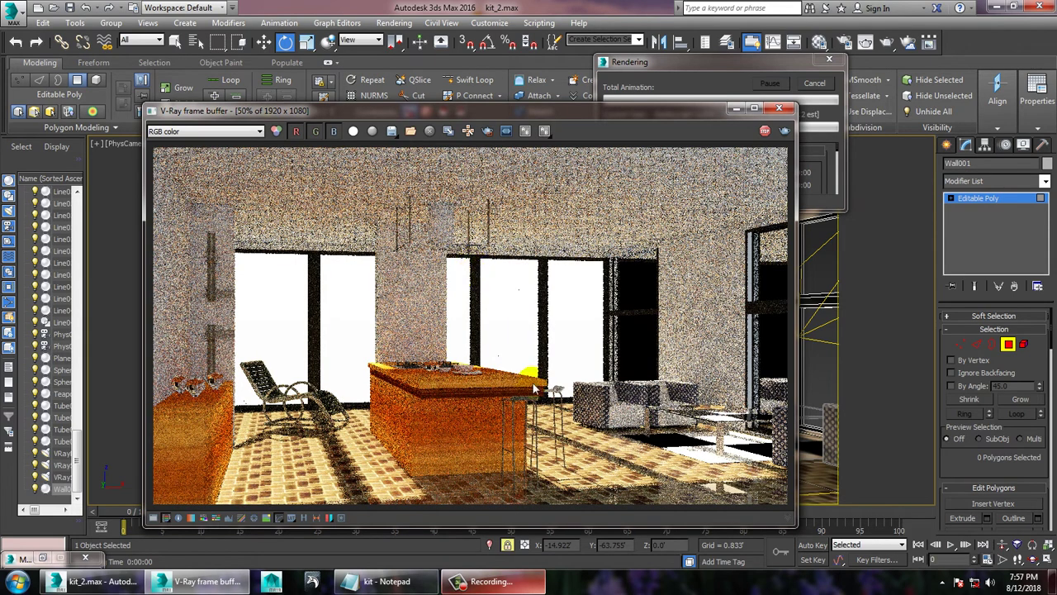
click(785, 131)
click(779, 109)
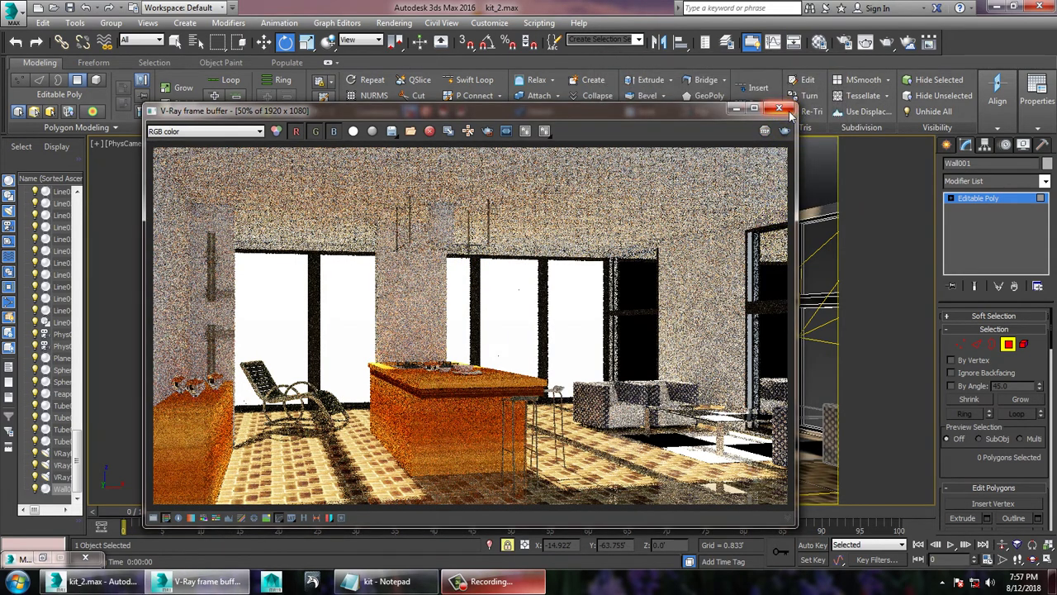
click(380, 581)
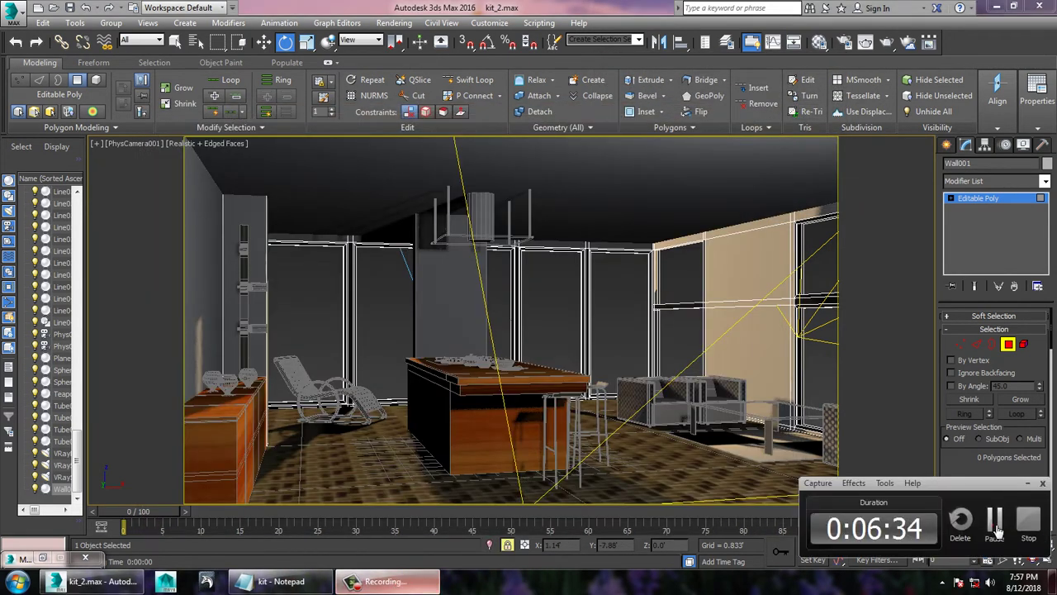
key(F4)
key(w)
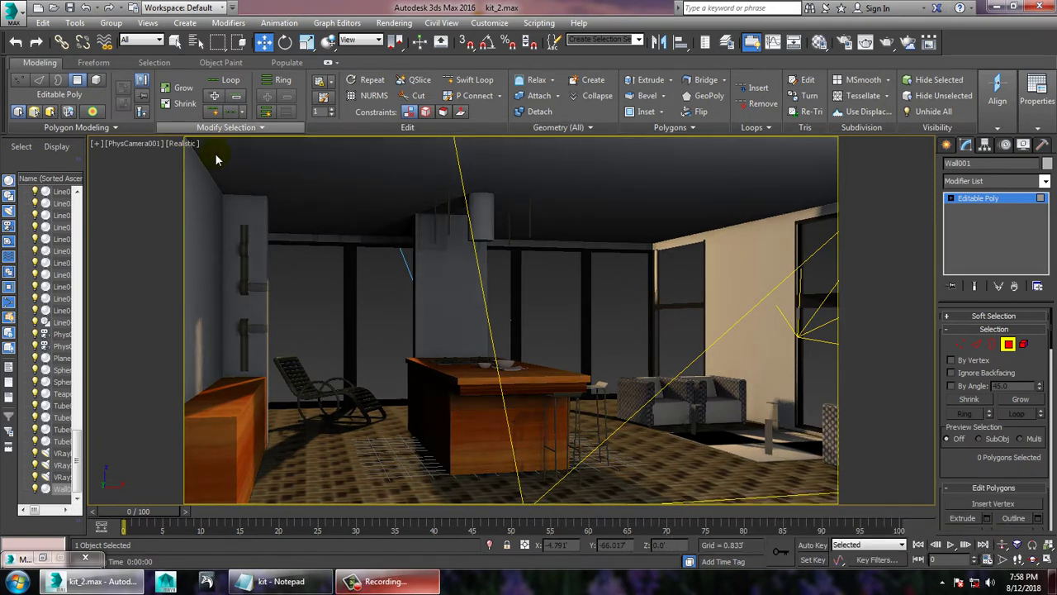
- Re-render the camera view, then orbit a Perspective view outside the house and select VRaySun001
key(shift+q)
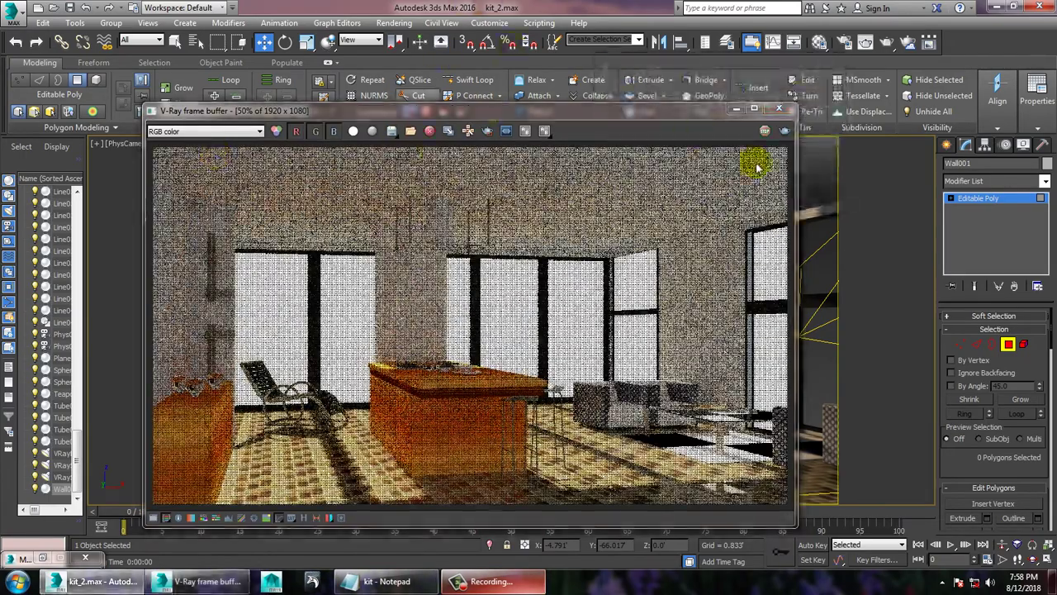
click(779, 109)
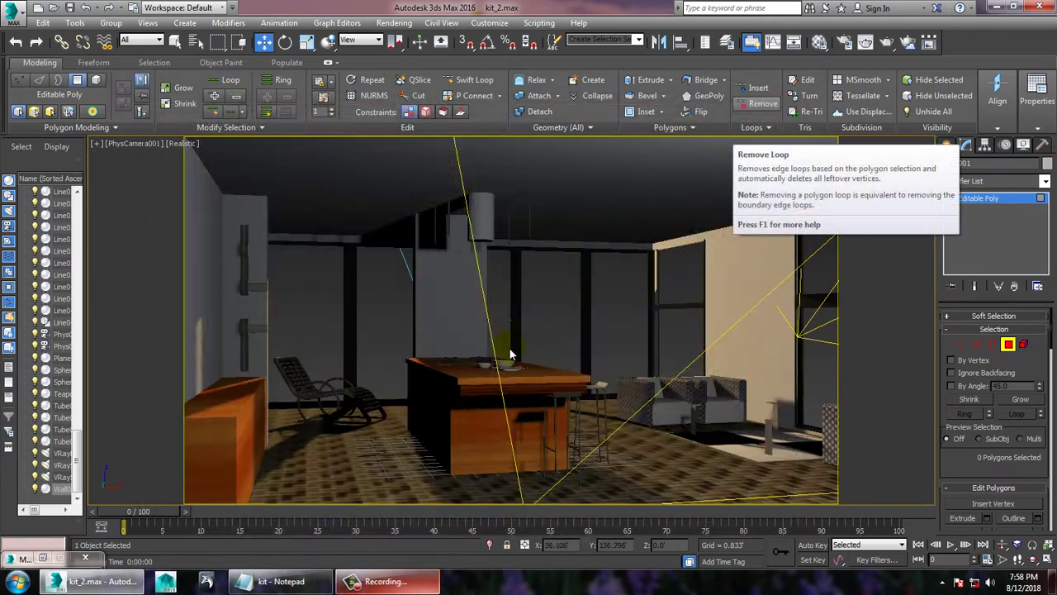
key(p)
scroll(506, 347, down, 5)
alt+middle_drag(512, 347, 389, 264)
scroll(388, 265, up, 3)
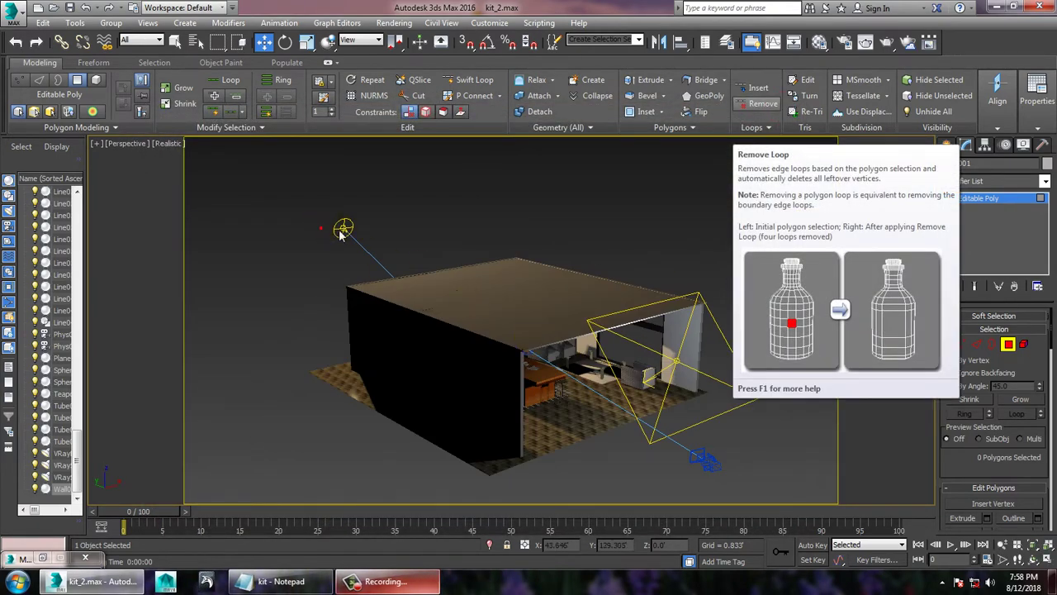
click(345, 229)
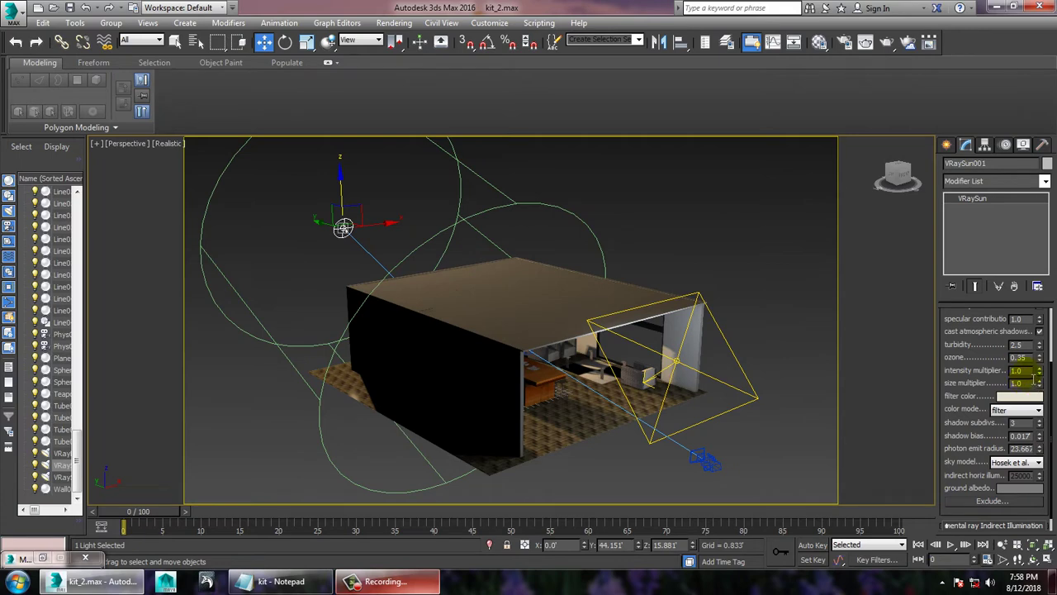
- Set the VRaySun intensity multiplier to 0.1, deselect it, and return to PhysCamera001
text(0.1)
key(Return)
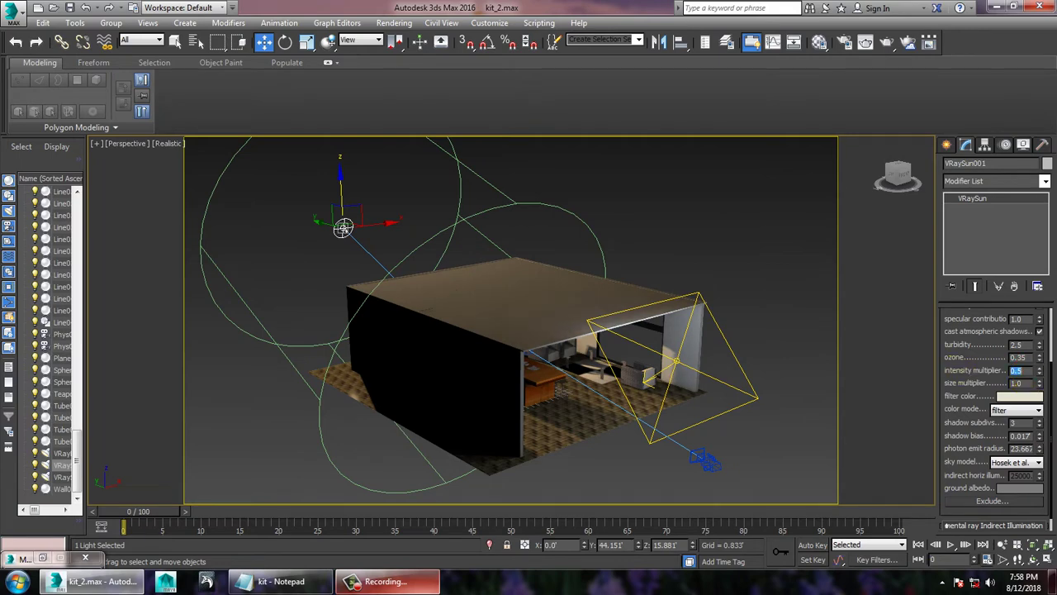
click(731, 216)
key(c)
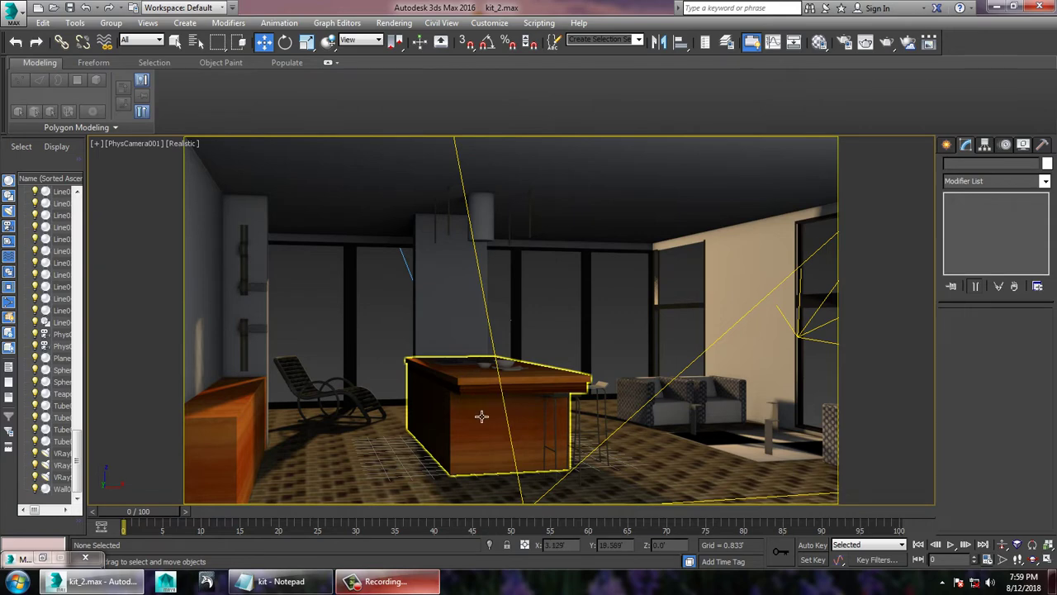
- Select the kitchen island, toggle its vertex mode, and zoom a Perspective view around it
click(483, 415)
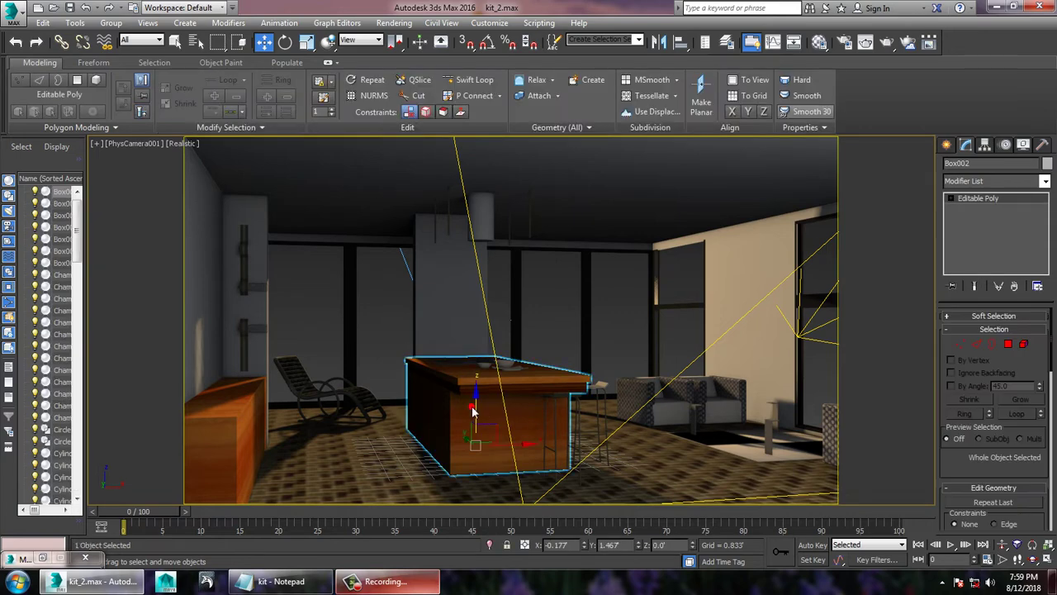
click(1013, 200)
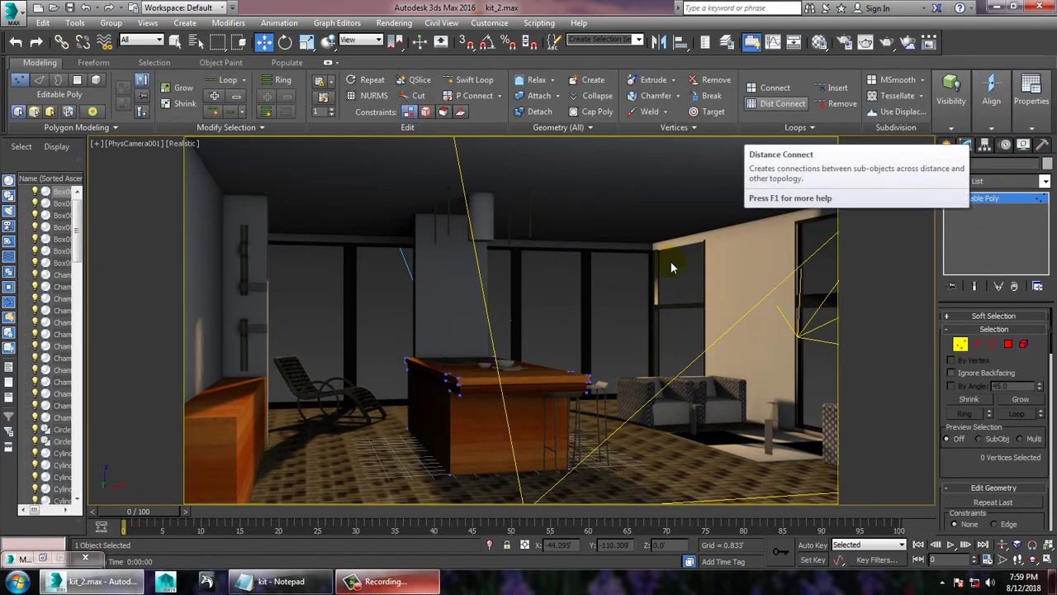
click(989, 198)
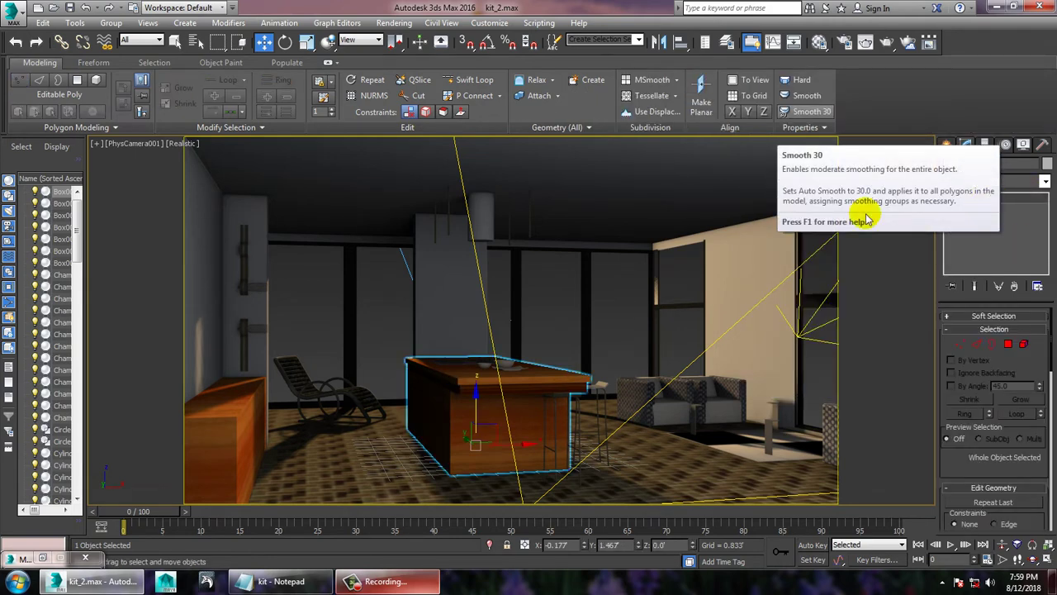
key(p)
scroll(588, 272, down, 8)
scroll(589, 272, up, 6)
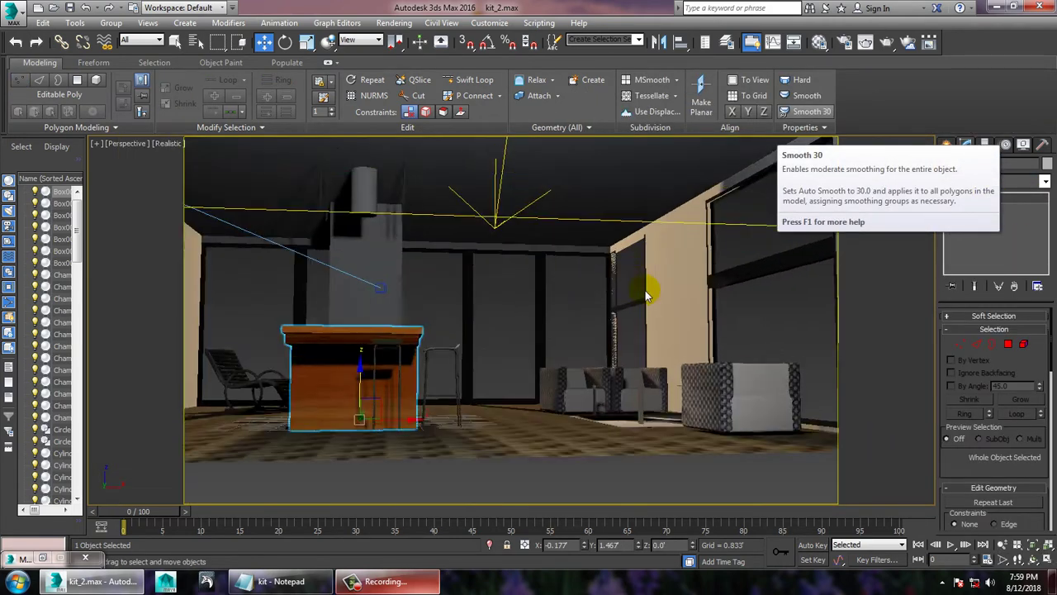
scroll(645, 288, up, 4)
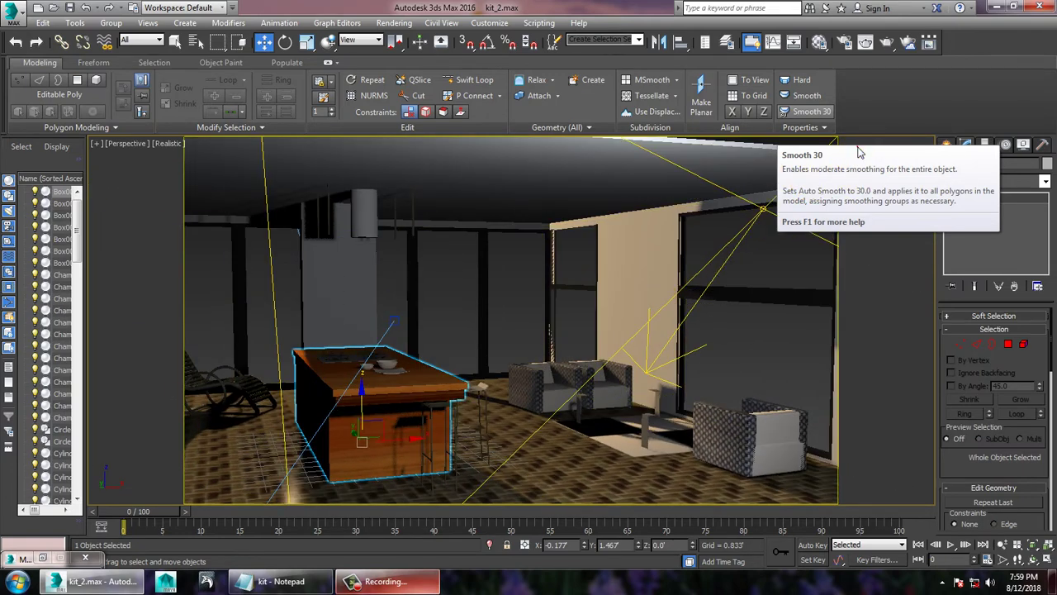
click(861, 146)
- Set up Cylinder creation from the standard primitives and show all four viewports
click(947, 146)
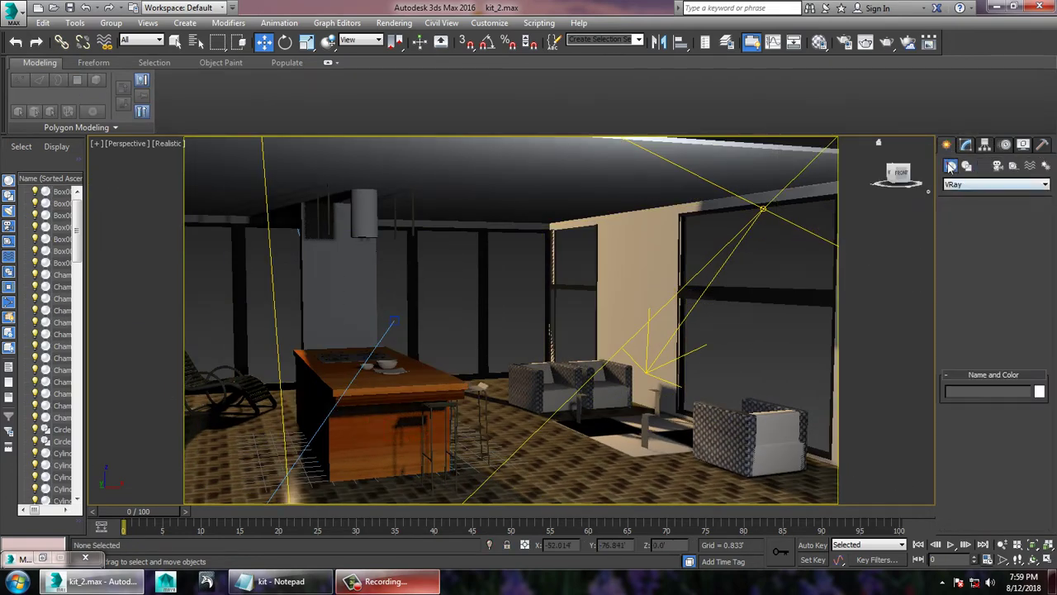
click(968, 242)
click(969, 257)
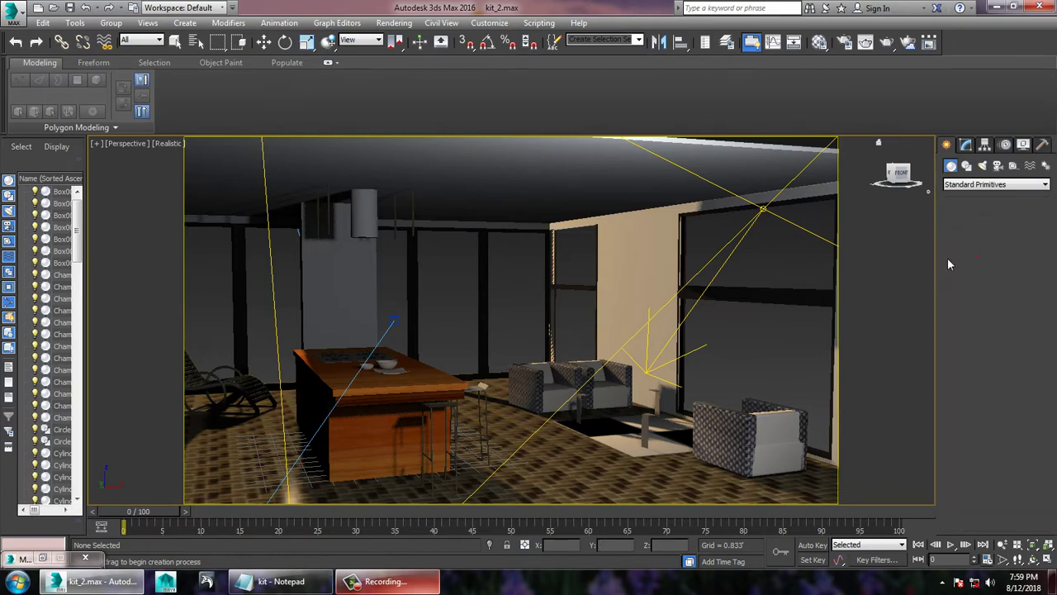
key(alt+w)
- Draw a small flat cylinder in the maximized Top view above the armchairs
middle_click(531, 232)
key(alt+w)
scroll(532, 232, down, 5)
mouse_move(502, 276)
middle_down()
mouse_move(507, 330)
mouse_move(573, 366)
mouse_move(609, 355)
mouse_move(609, 338)
middle_up()
scroll(610, 338, up, 2)
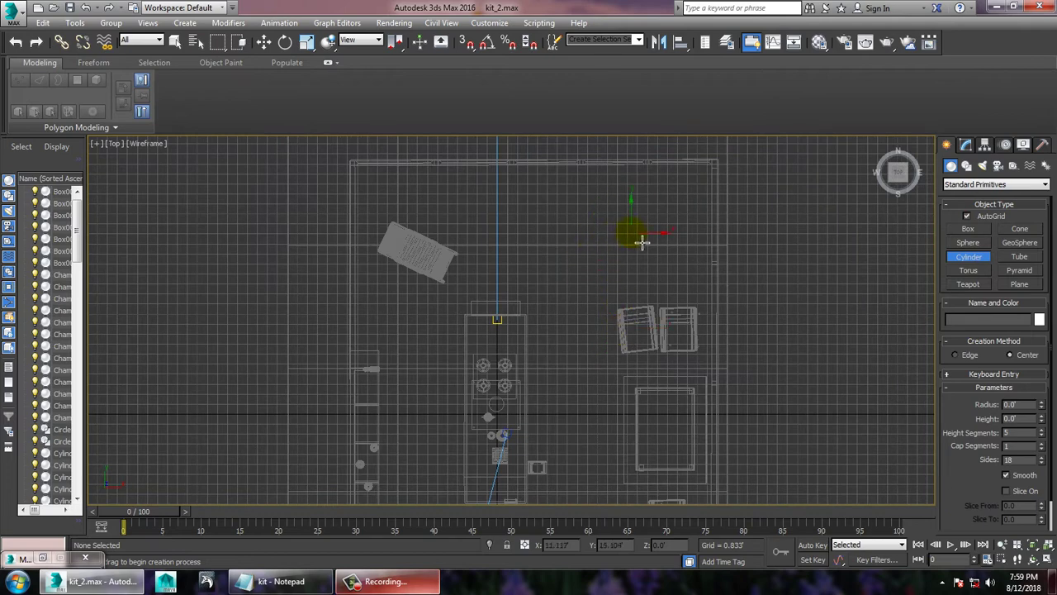
drag(642, 227, 654, 239)
click(655, 239)
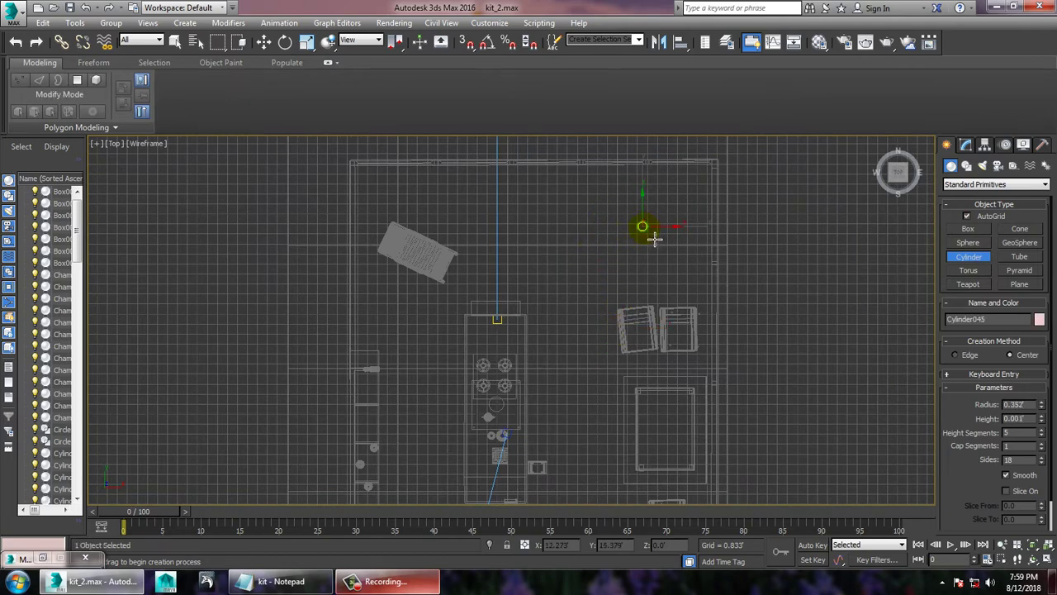
key(w)
- Raise the new cylinder up to ceiling height in the Perspective view
key(alt+w)
key(z)
key(alt+w)
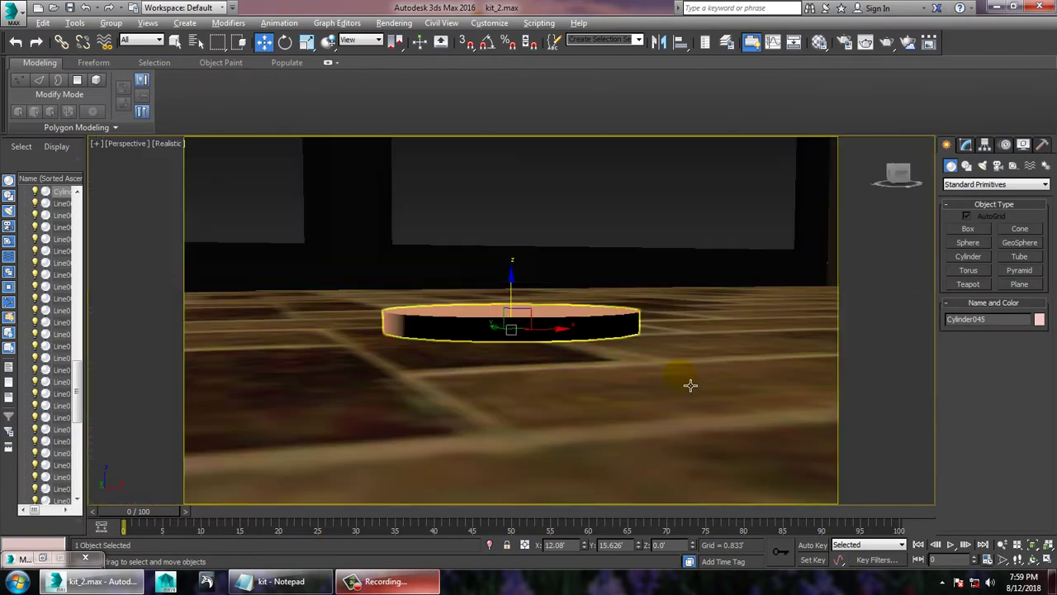
scroll(690, 385, down, 2)
scroll(700, 385, down, 3)
scroll(703, 385, down, 3)
scroll(694, 369, down, 3)
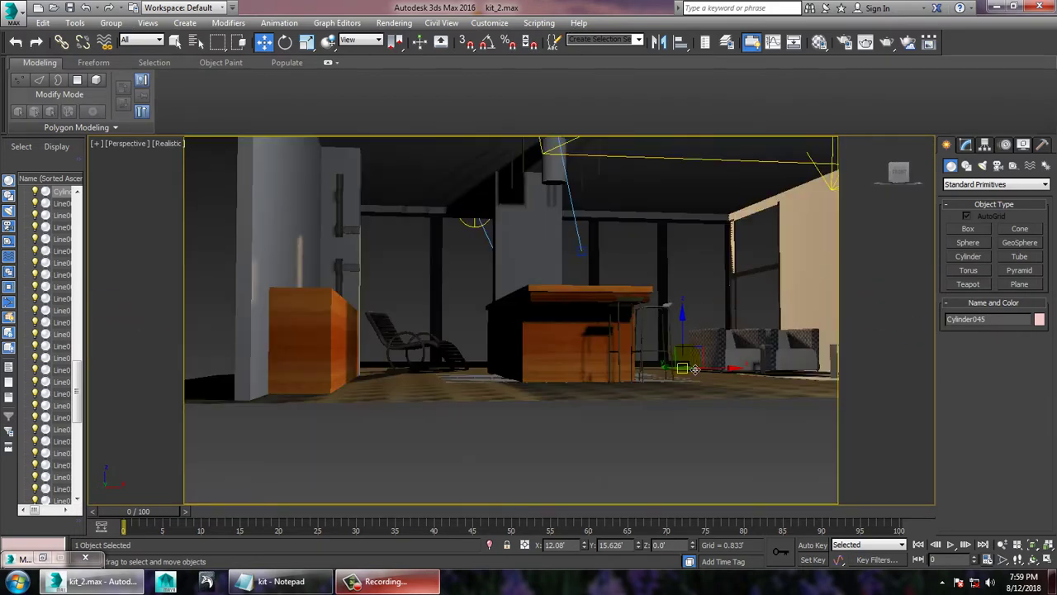
scroll(695, 369, up, 3)
scroll(686, 376, up, 2)
scroll(669, 388, down, 5)
scroll(650, 404, up, 2)
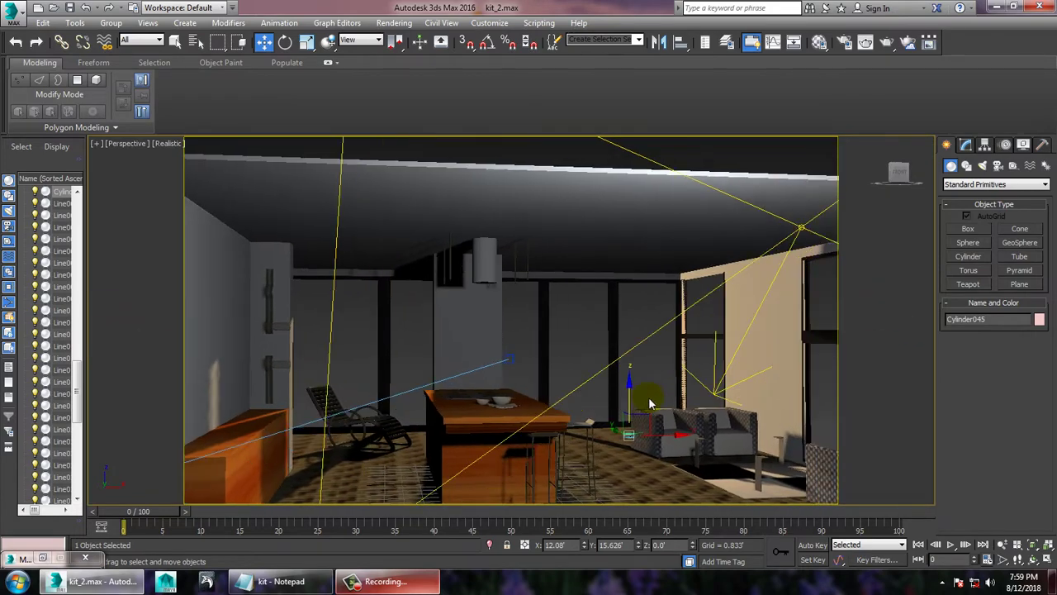
drag(639, 360, 652, 227)
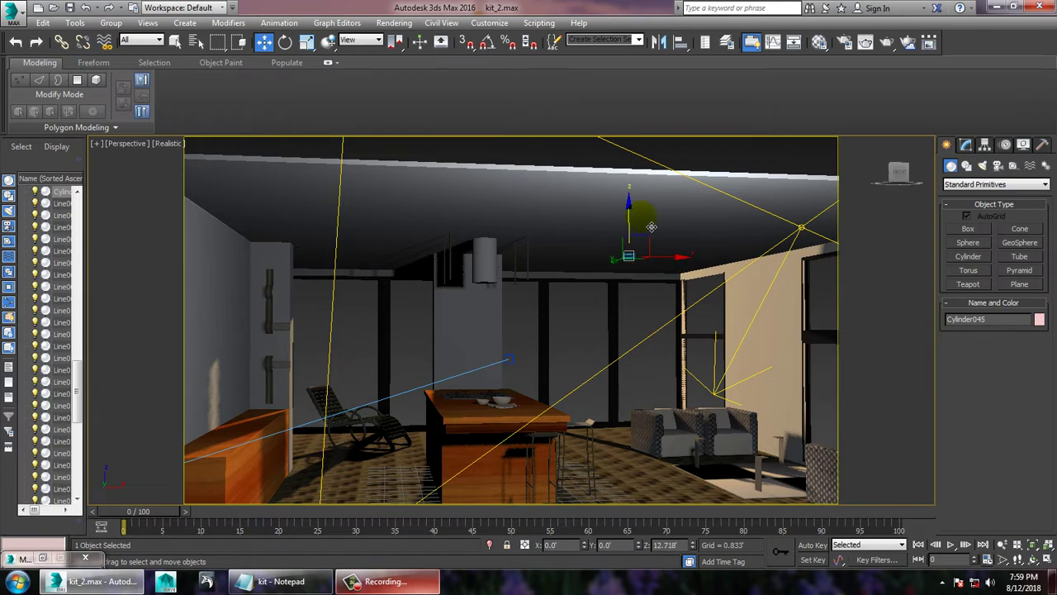
key(z)
scroll(611, 291, down, 2)
scroll(625, 302, down, 2)
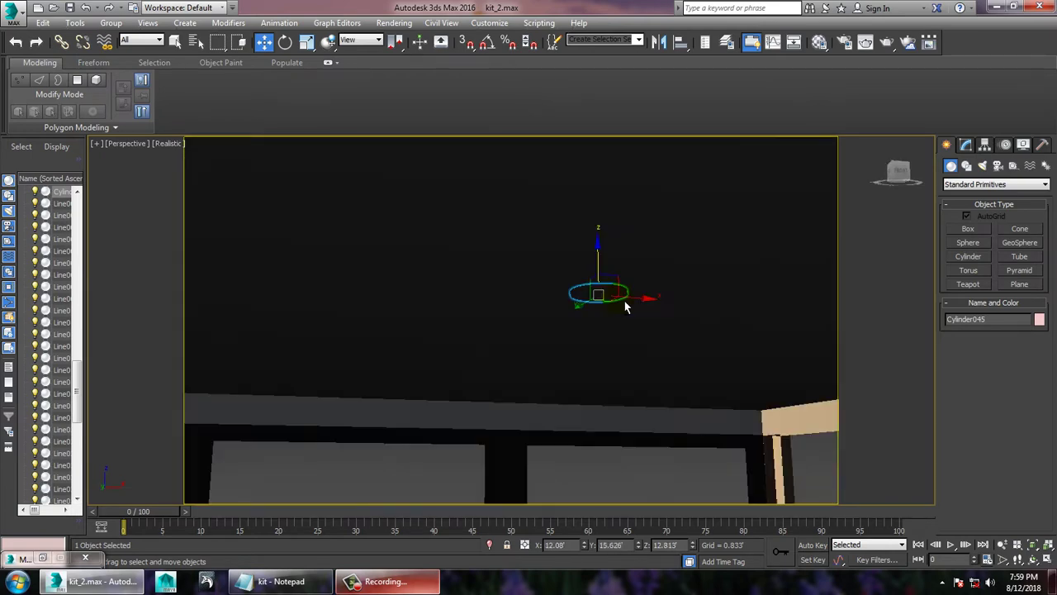
scroll(629, 308, down, 1)
- Scale the cylinder along its height and lower it slightly toward the ceiling
key(r)
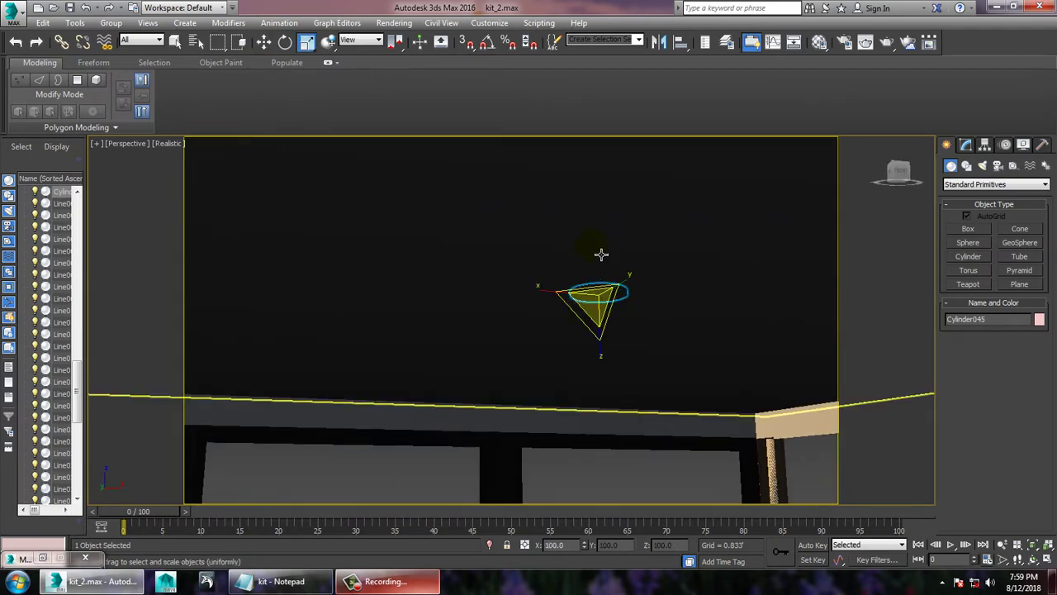
drag(611, 363, 612, 396)
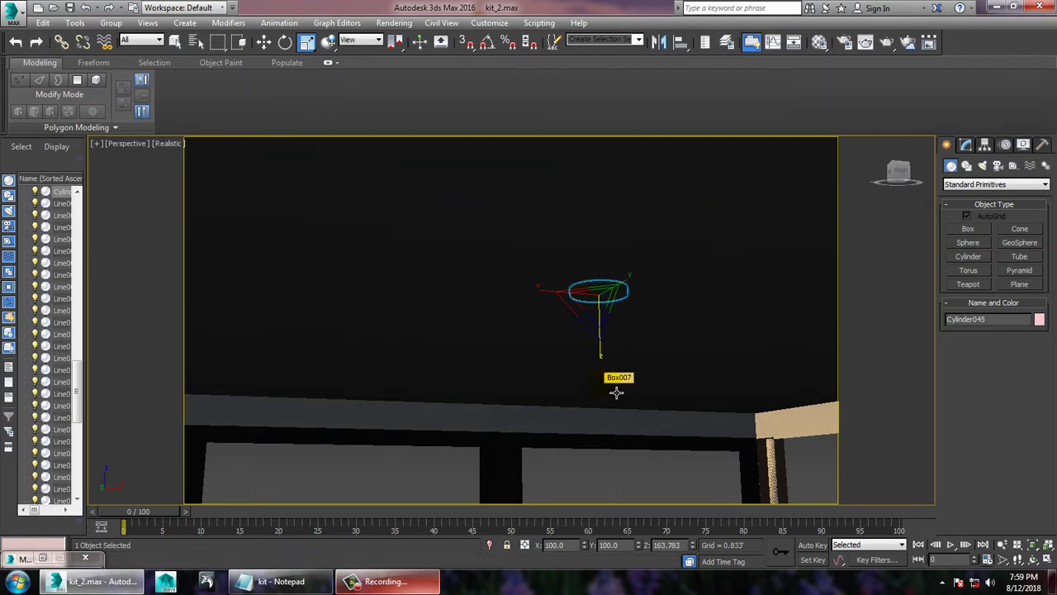
mouse_move(614, 385)
alt+middle_down()
mouse_move(678, 349)
mouse_move(618, 354)
mouse_move(610, 368)
alt+middle_up()
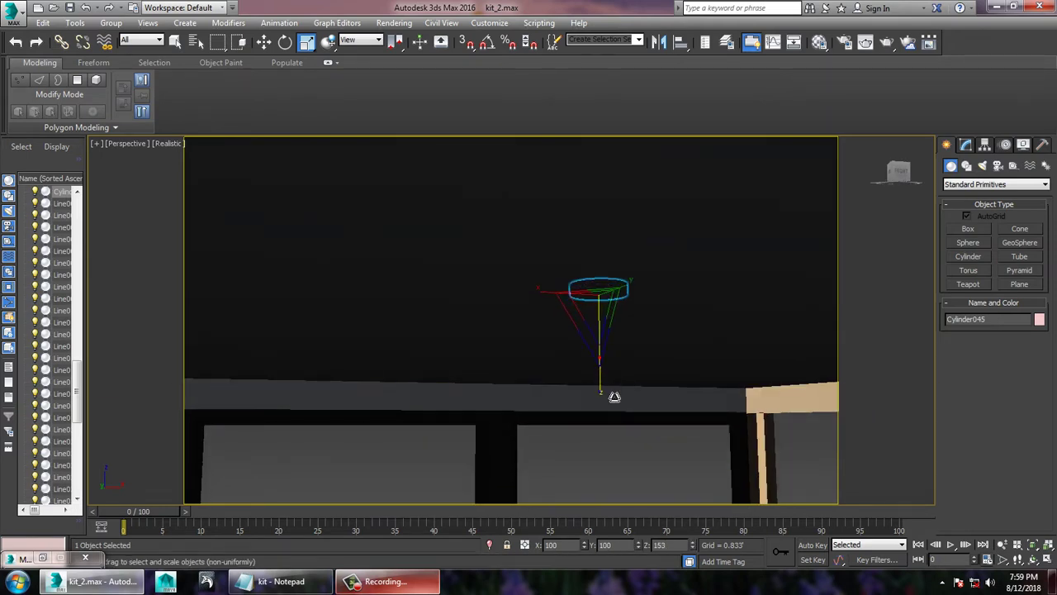
key(w)
drag(609, 290, 610, 356)
- Check the cylinder from below and set it flush against the ceiling, then activate the Top view
key(alt+w)
key(alt+w)
key(z)
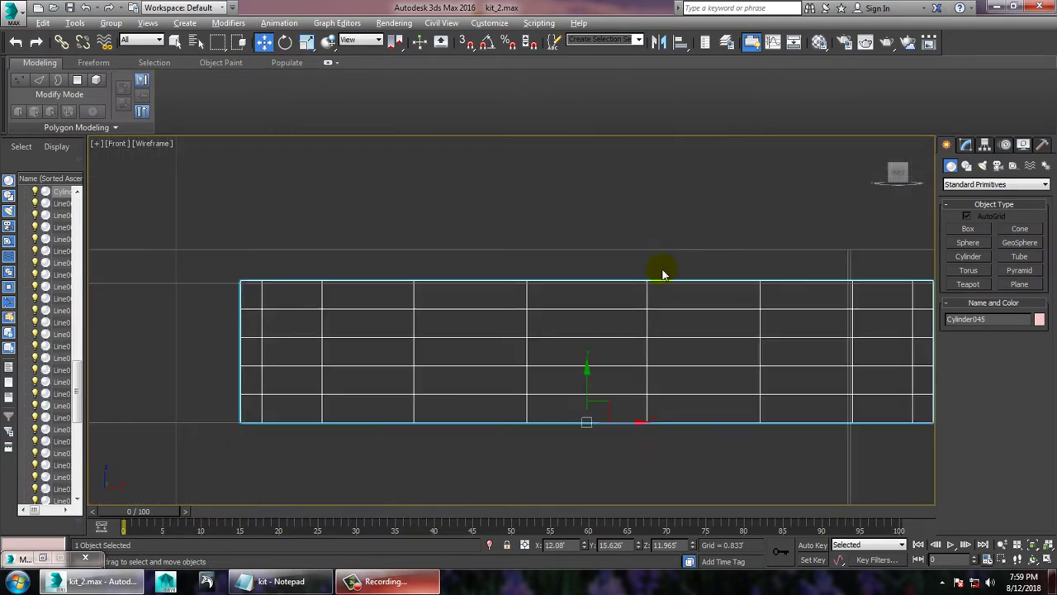
scroll(656, 317, down, 5)
scroll(608, 314, down, 1)
key(alt+w)
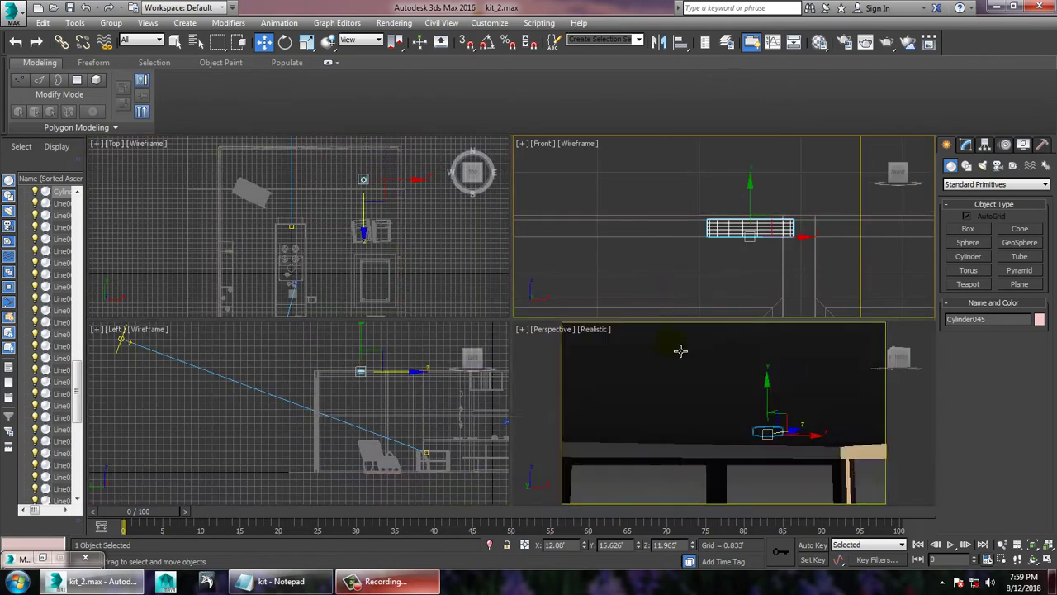
middle_click(732, 347)
key(alt+w)
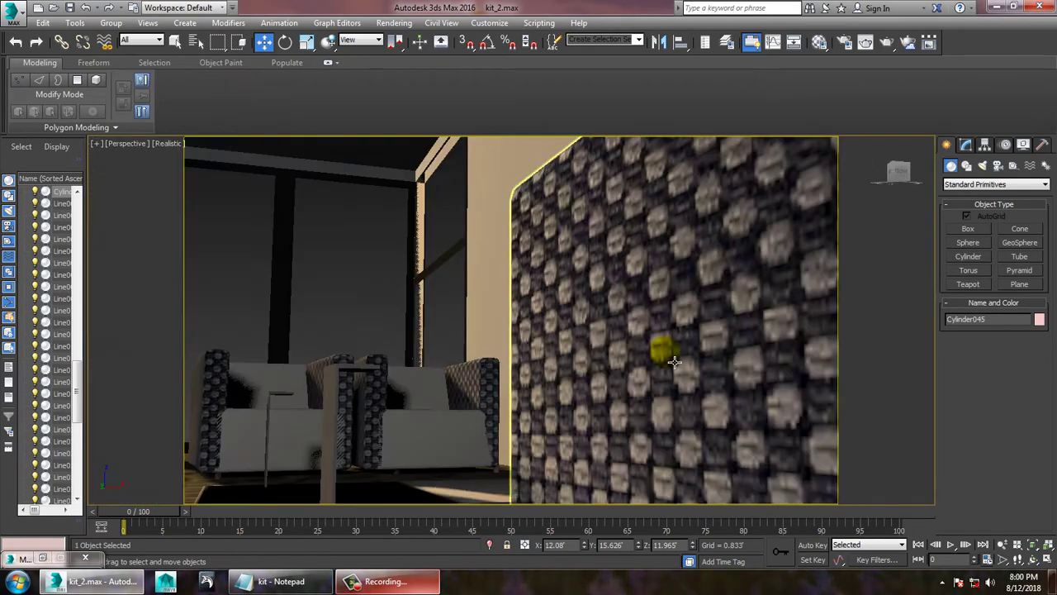
key(alt+w)
key(alt+w)
mouse_move(619, 331)
alt+middle_down()
mouse_move(510, 382)
mouse_move(548, 406)
mouse_move(575, 304)
mouse_move(573, 328)
alt+middle_up()
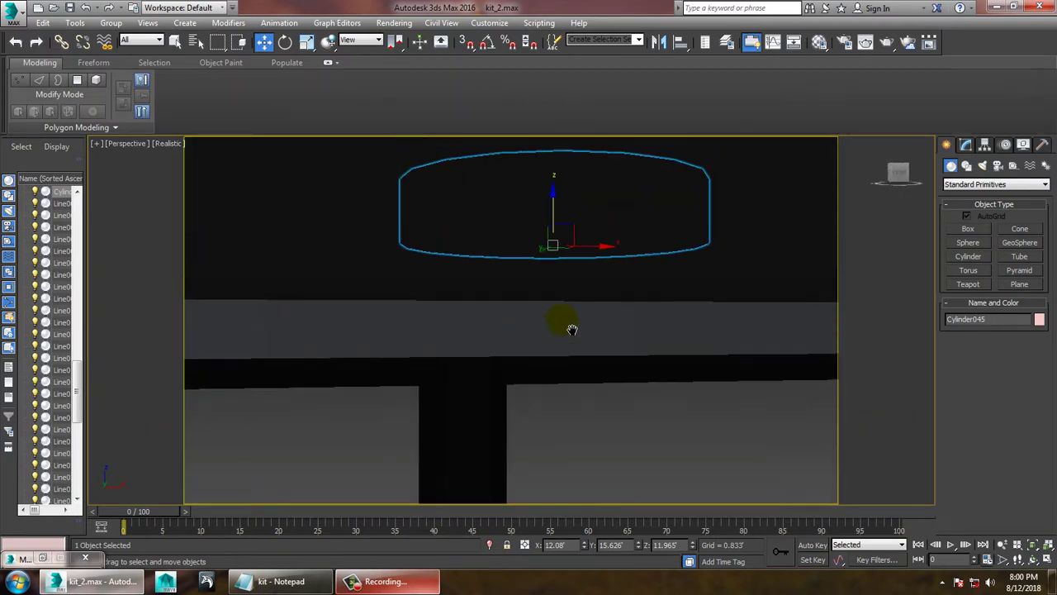
drag(562, 229, 577, 262)
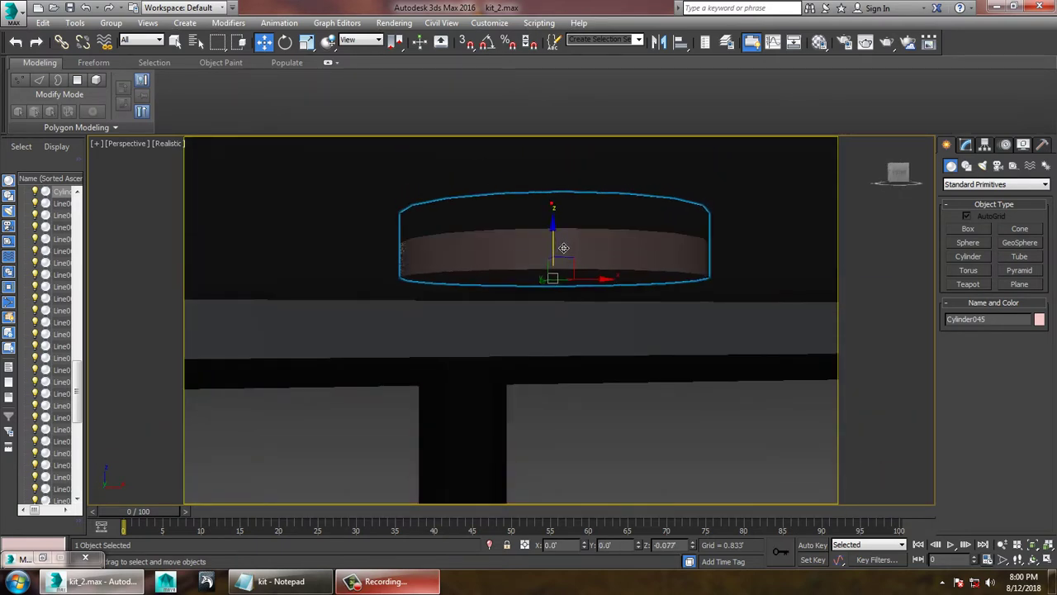
scroll(595, 256, down, 3)
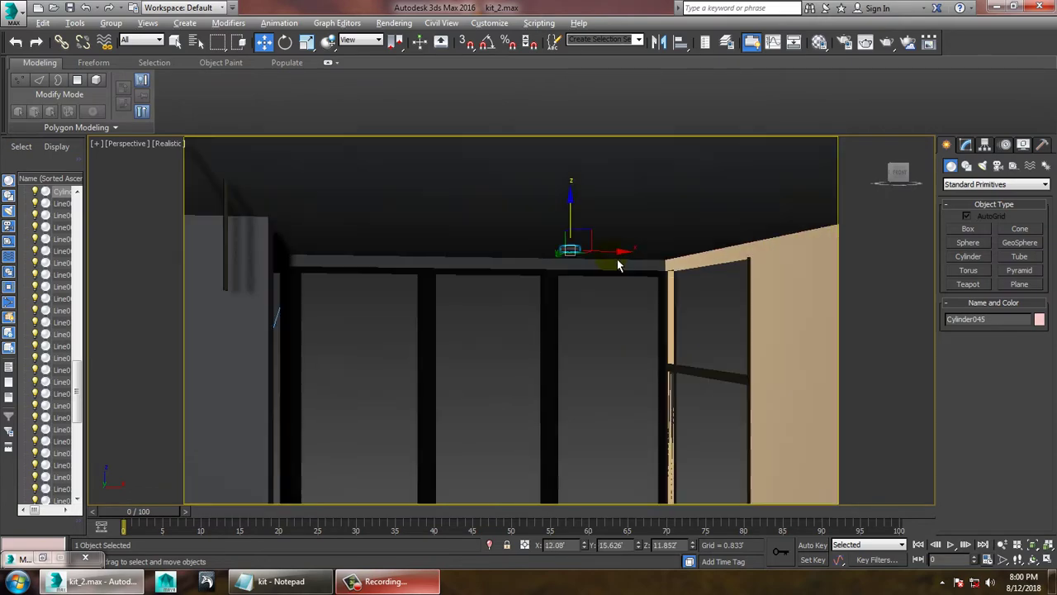
scroll(617, 252, down, 3)
key(alt+w)
right_click(463, 212)
- Shift-copy the light cylinder into three pairs, six ceiling lights in two rows
key(alt+w)
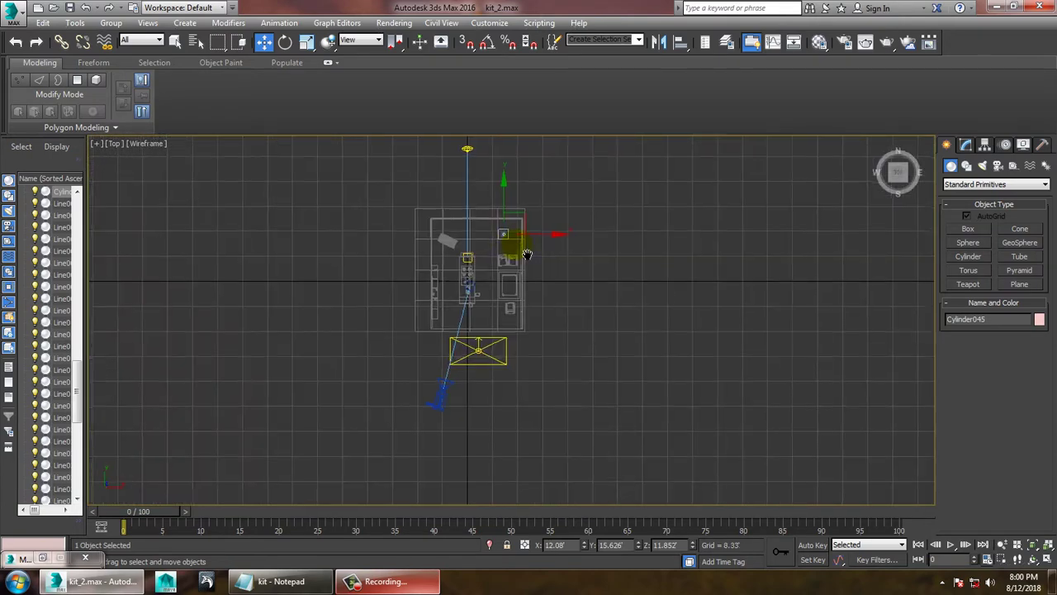
scroll(495, 235, up, 3)
scroll(562, 248, up, 1)
shift+drag(578, 260, 429, 260)
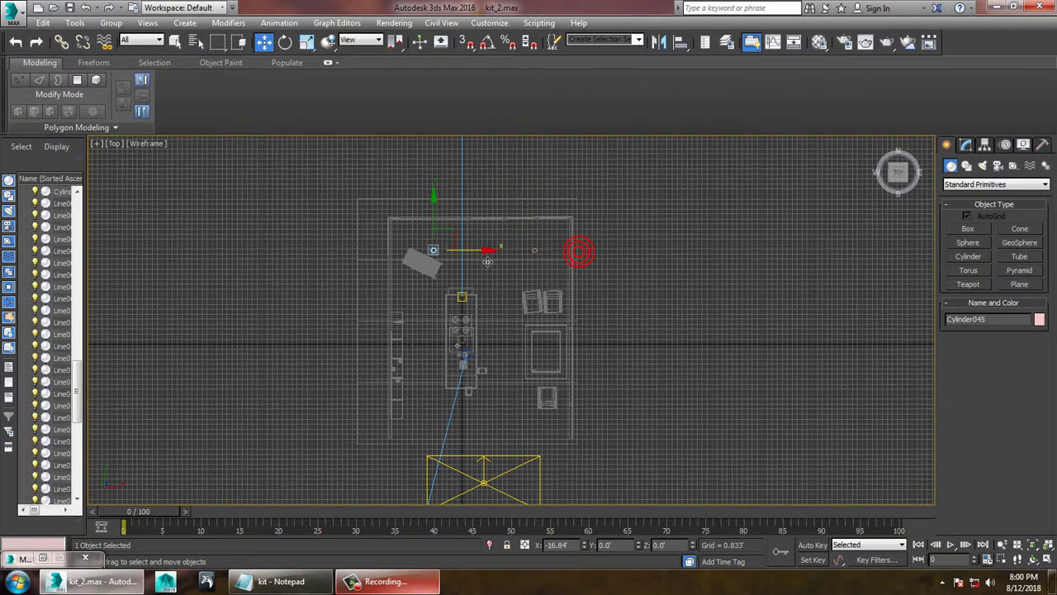
click(515, 345)
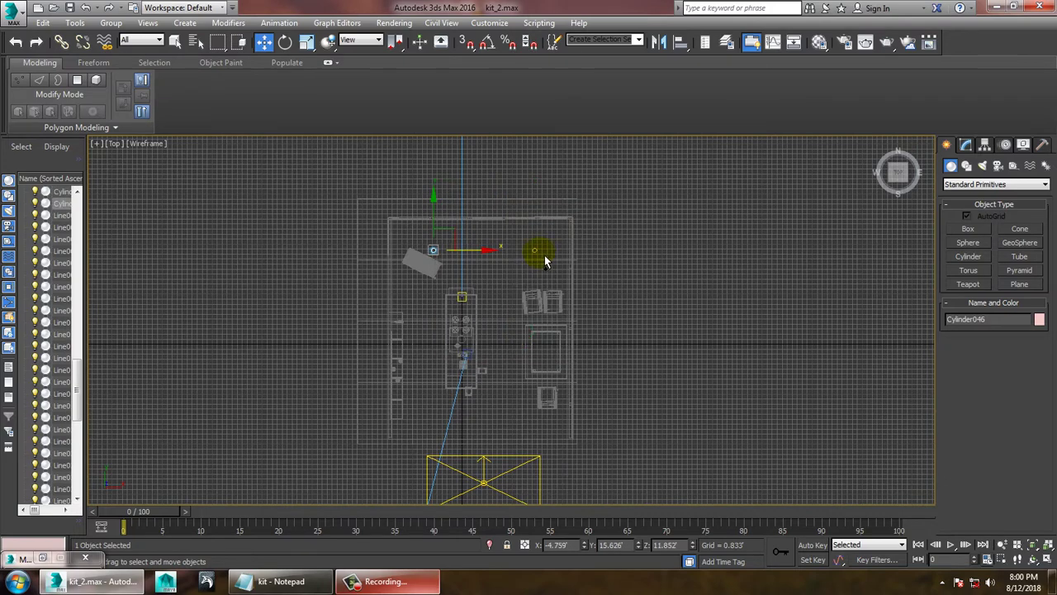
mouse_move(546, 259)
mouse_down()
mouse_move(494, 226)
mouse_move(488, 297)
mouse_up()
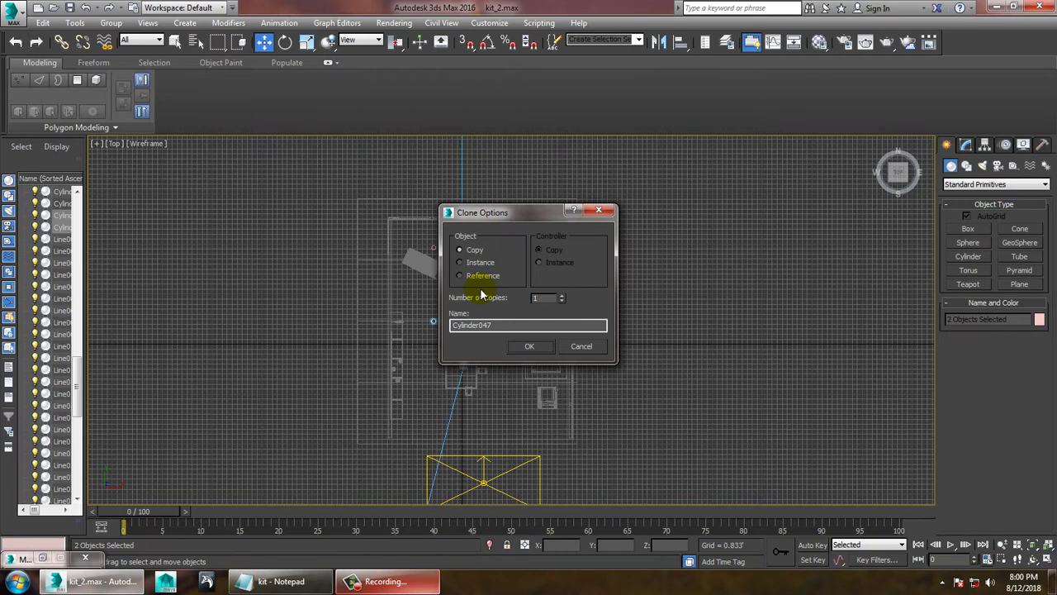
click(522, 346)
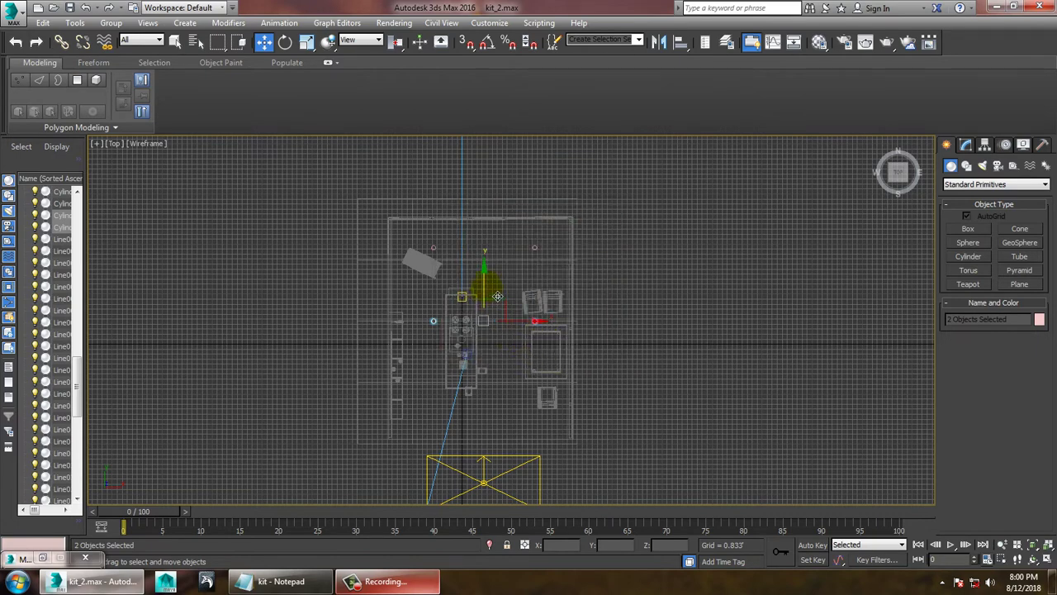
shift+drag(491, 325, 496, 380)
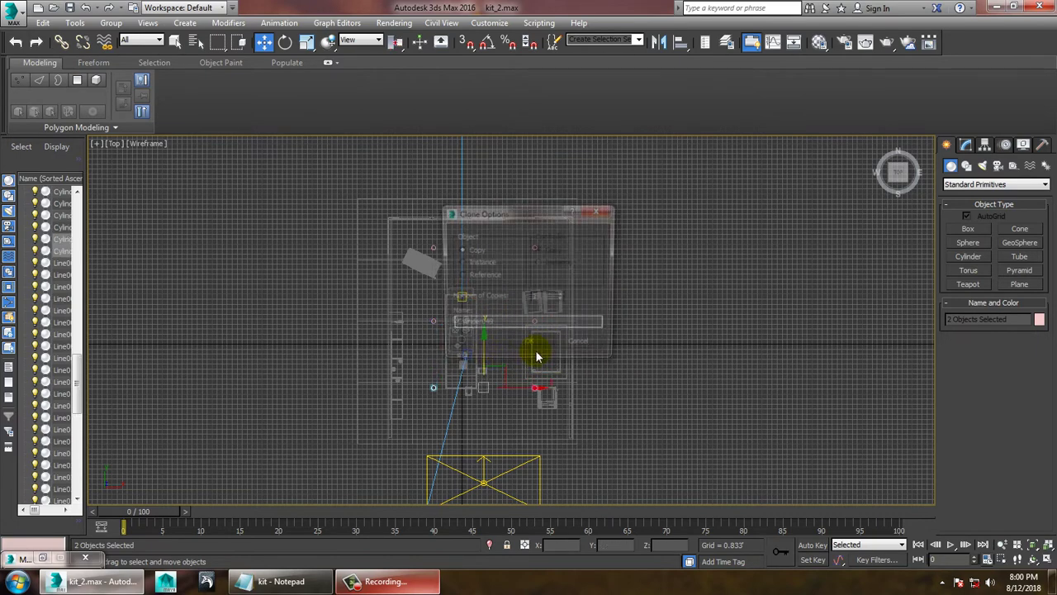
click(544, 350)
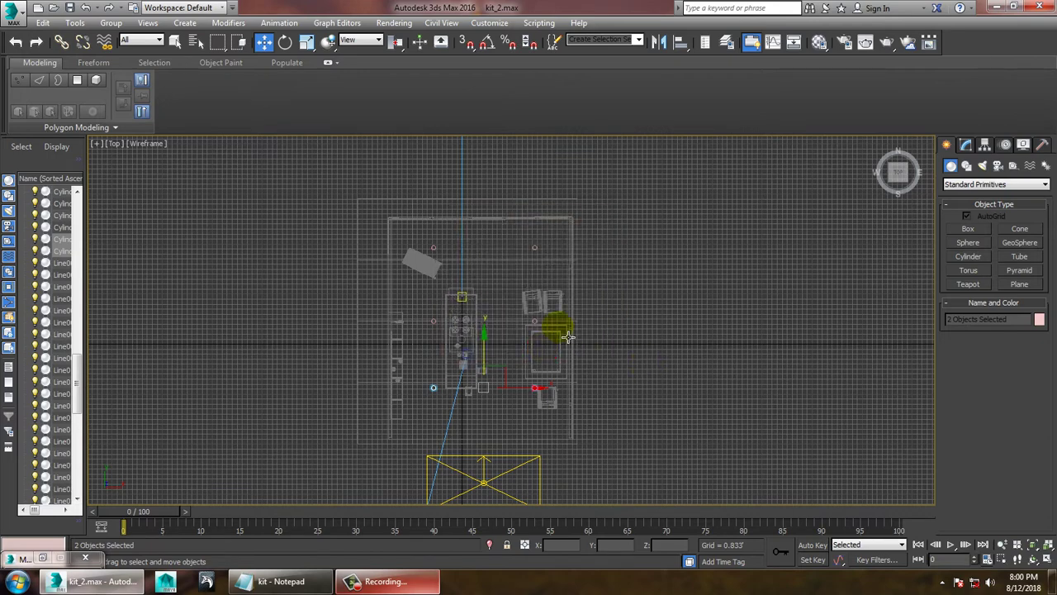
- Ctrl-select all six light cylinders
ctrl+click(539, 333)
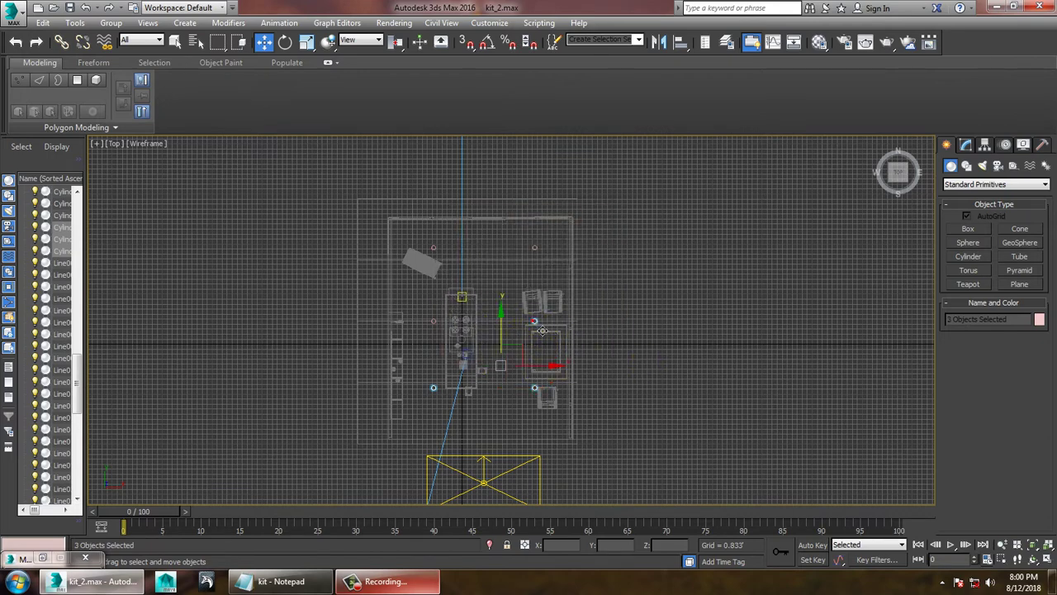
ctrl+click(444, 330)
ctrl+click(433, 248)
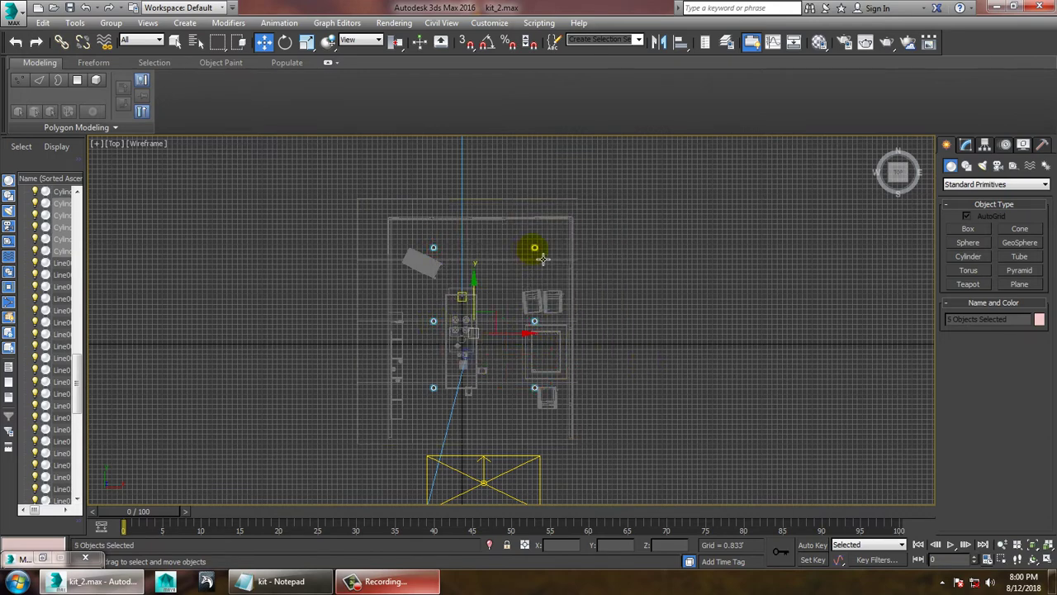
ctrl+click(534, 248)
- In the Material Editor, pick the unused 22 - Default material slot
key(m)
click(371, 189)
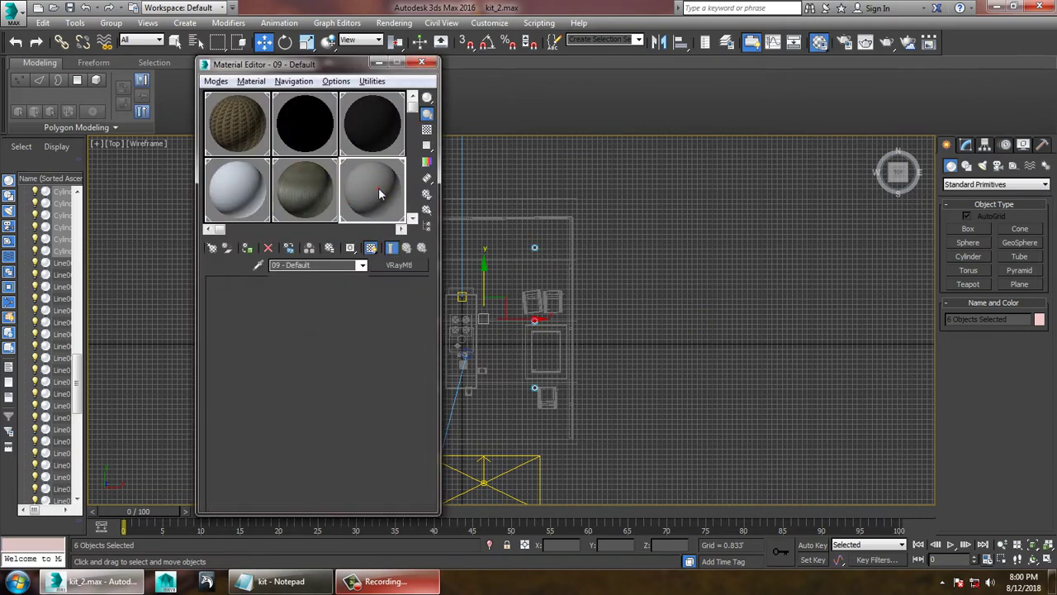
click(413, 218)
click(413, 218)
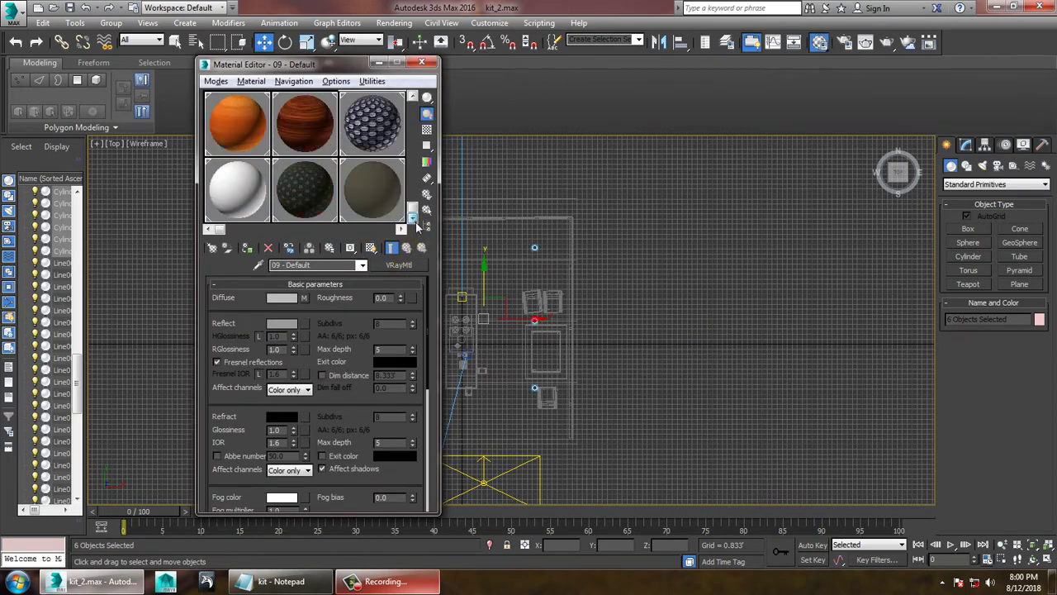
click(402, 229)
click(401, 229)
click(402, 229)
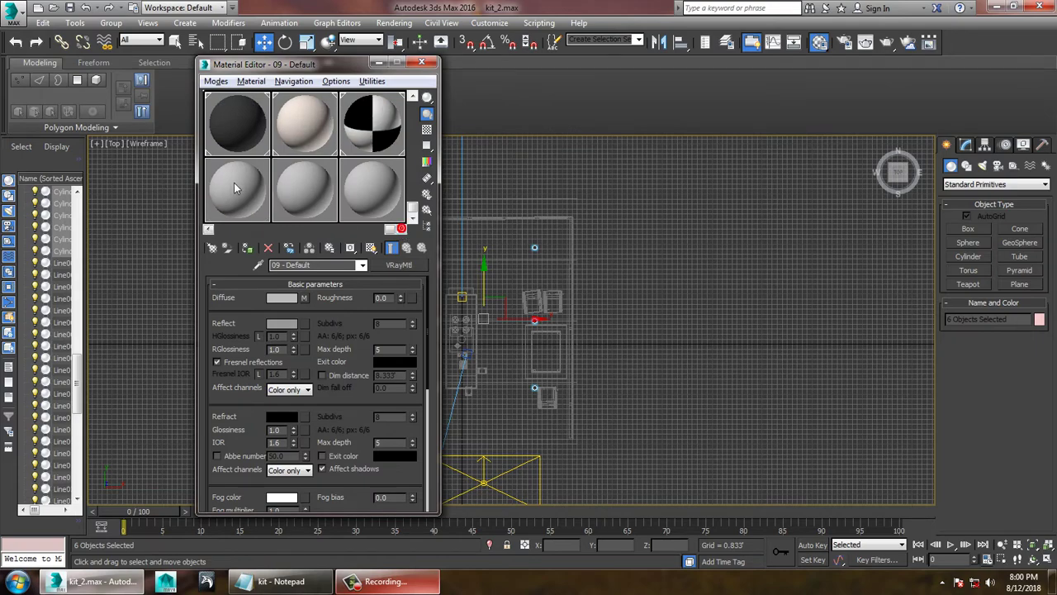
click(240, 186)
- Make slot 22 - Default a VRayLightMtl and close the Material Editor
click(390, 264)
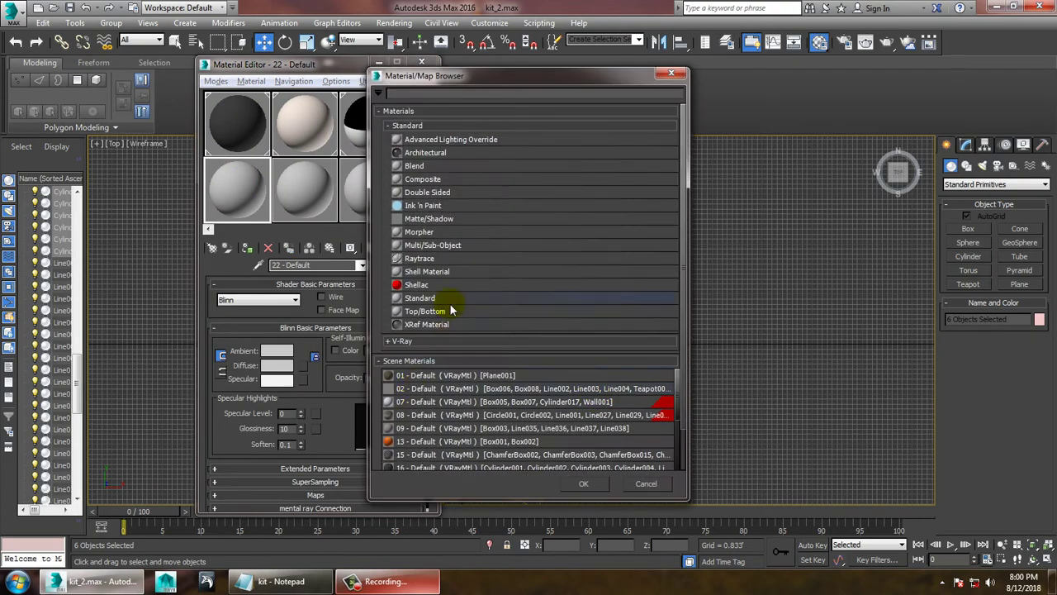
click(430, 341)
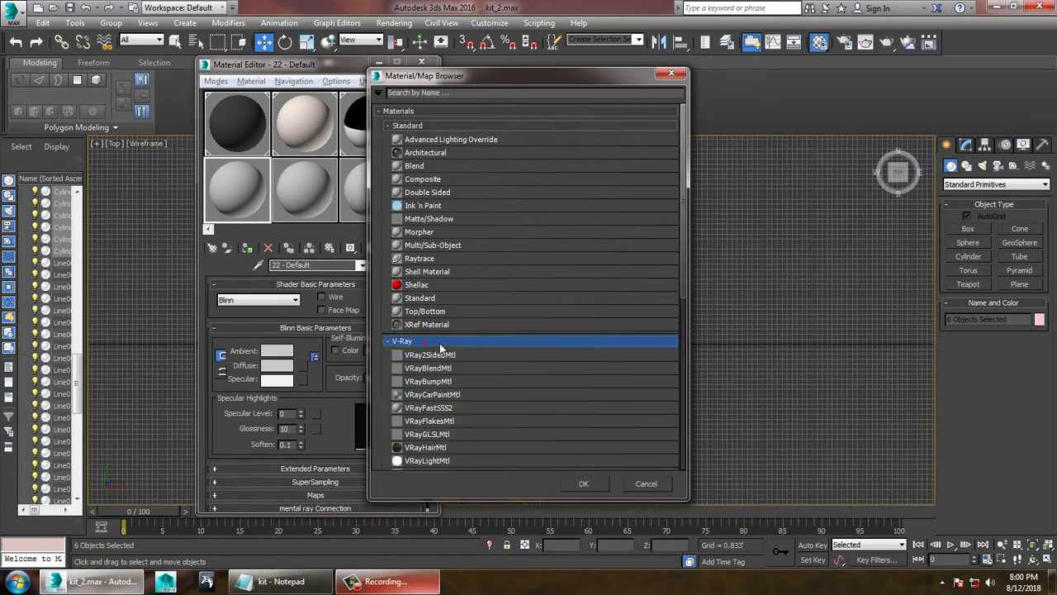
scroll(465, 444, down, 1)
double_click(420, 445)
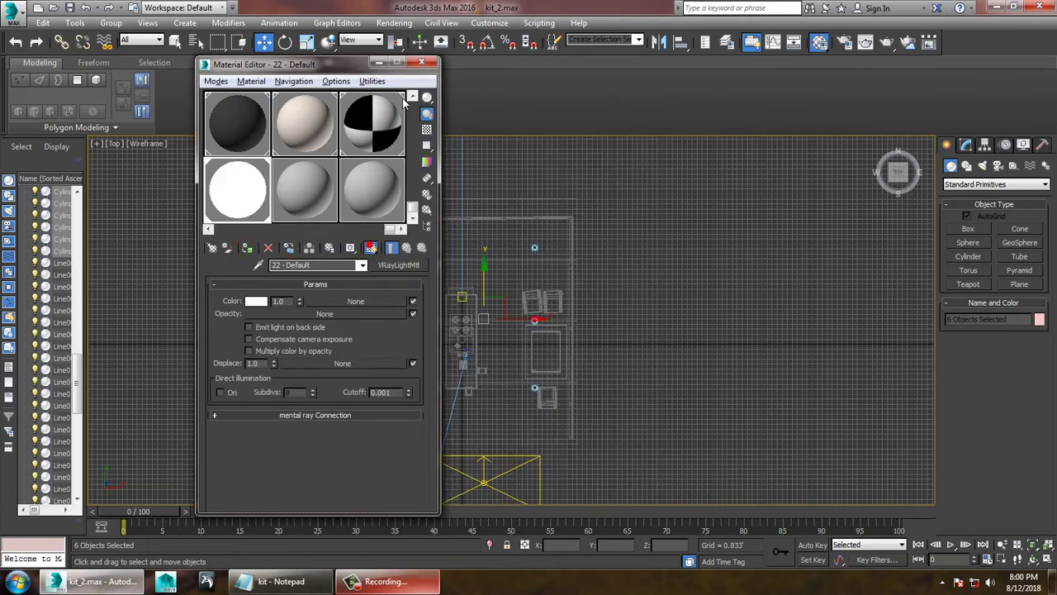
click(421, 63)
- Switch to the PhysCamera001 view and start a V-Ray production render at 1920×1080
key(c)
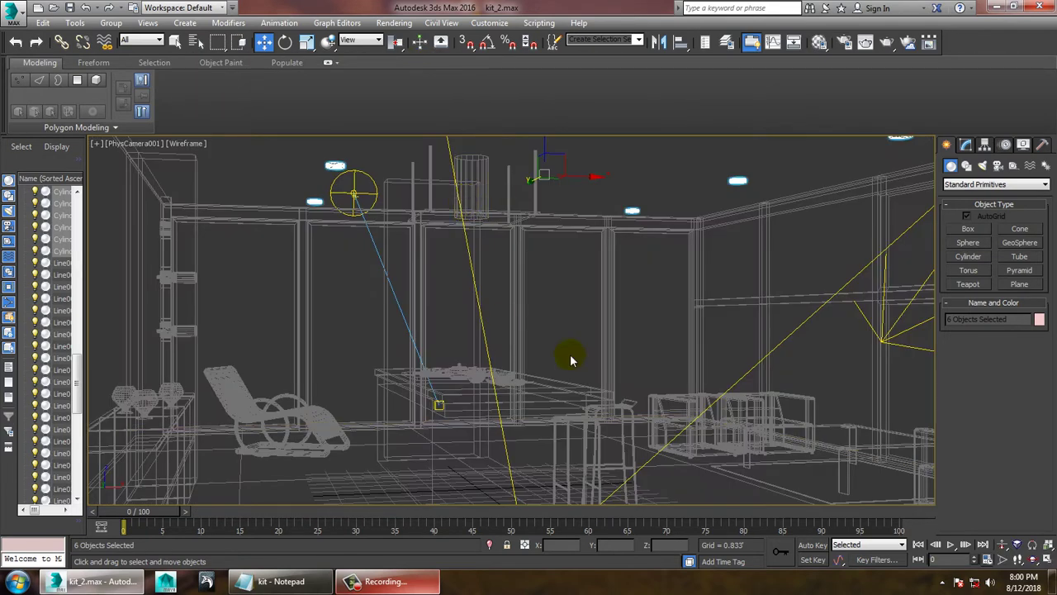
key(shift+q)
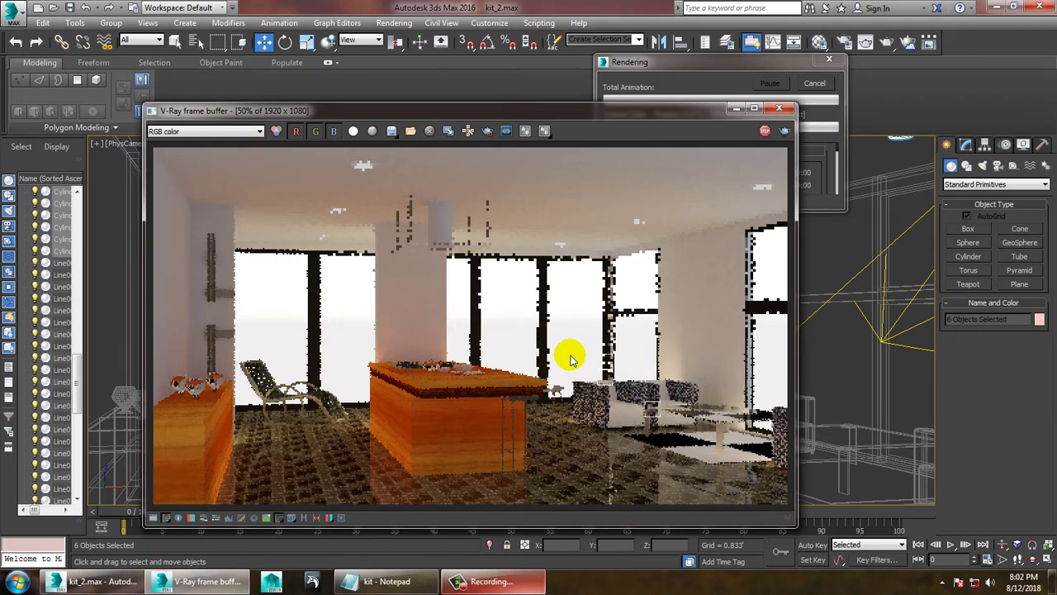
- Save the V-Ray frame buffer image to the Desktop as JPEG 'out' and minimize the frame buffer
click(462, 581)
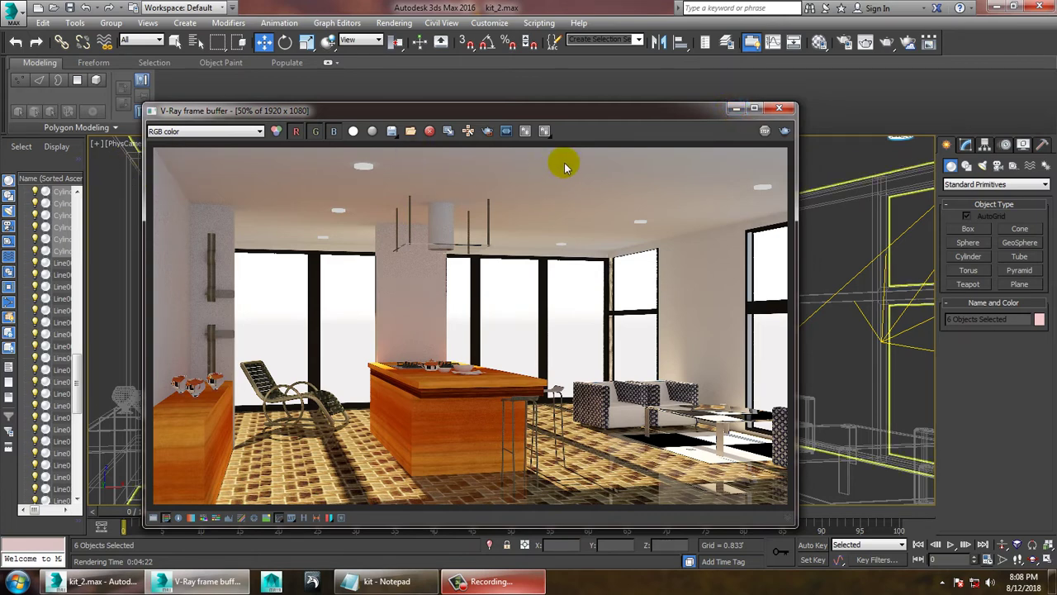
click(399, 135)
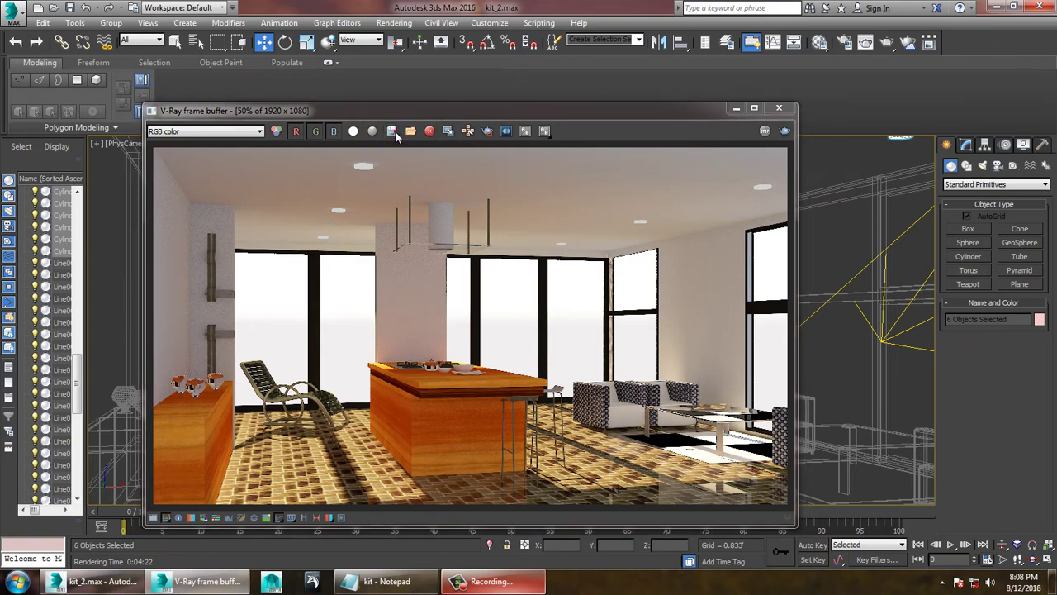
click(46, 124)
click(216, 268)
text(out)
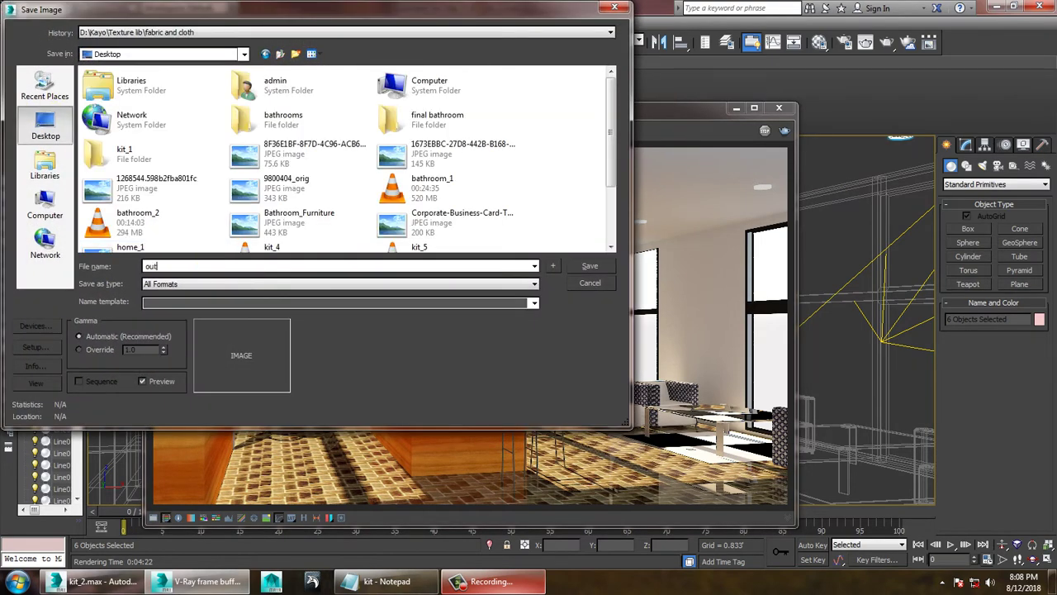
key(Tab)
key(j)
click(590, 266)
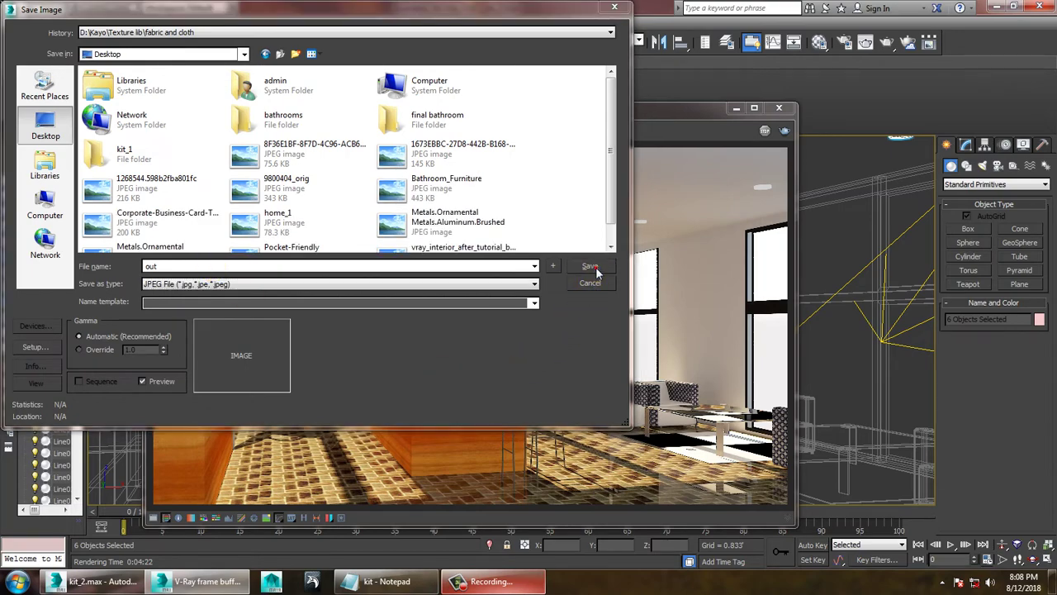
click(279, 294)
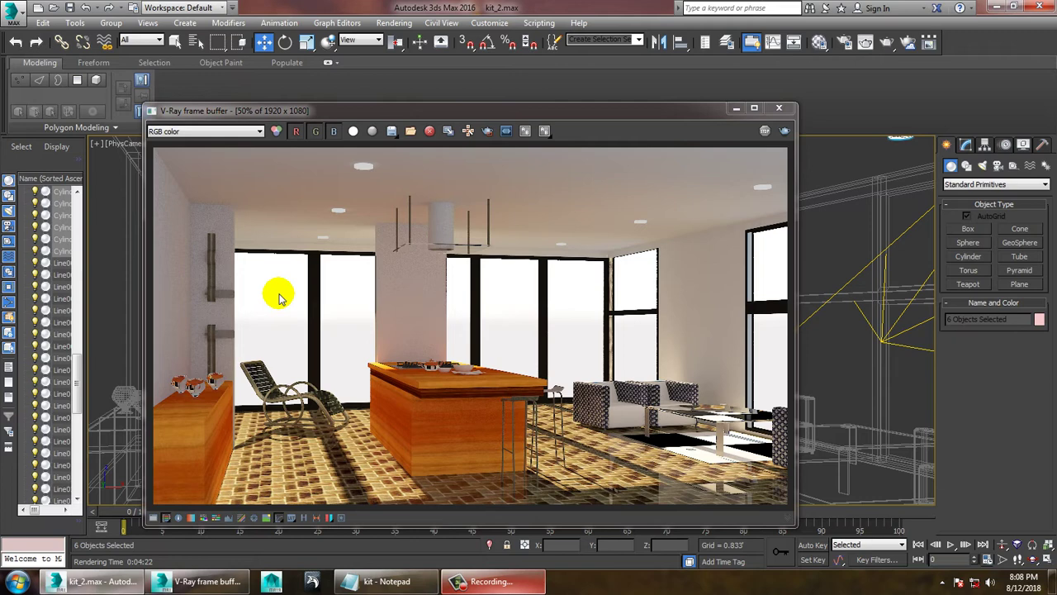
click(736, 109)
click(469, 570)
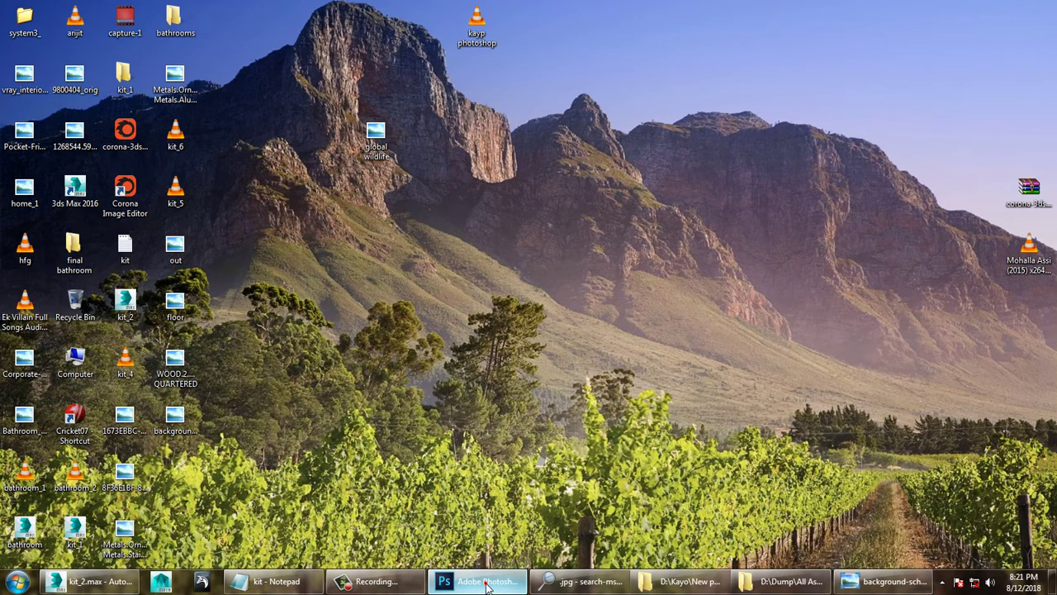
- Open out.jpg from the Desktop in Photoshop
click(487, 585)
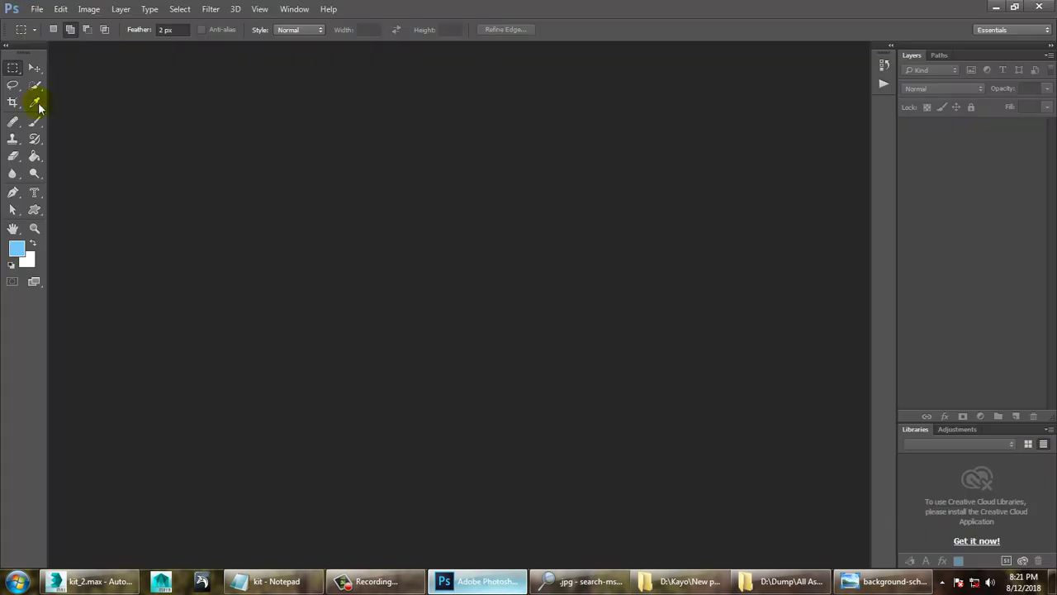
click(38, 9)
click(50, 34)
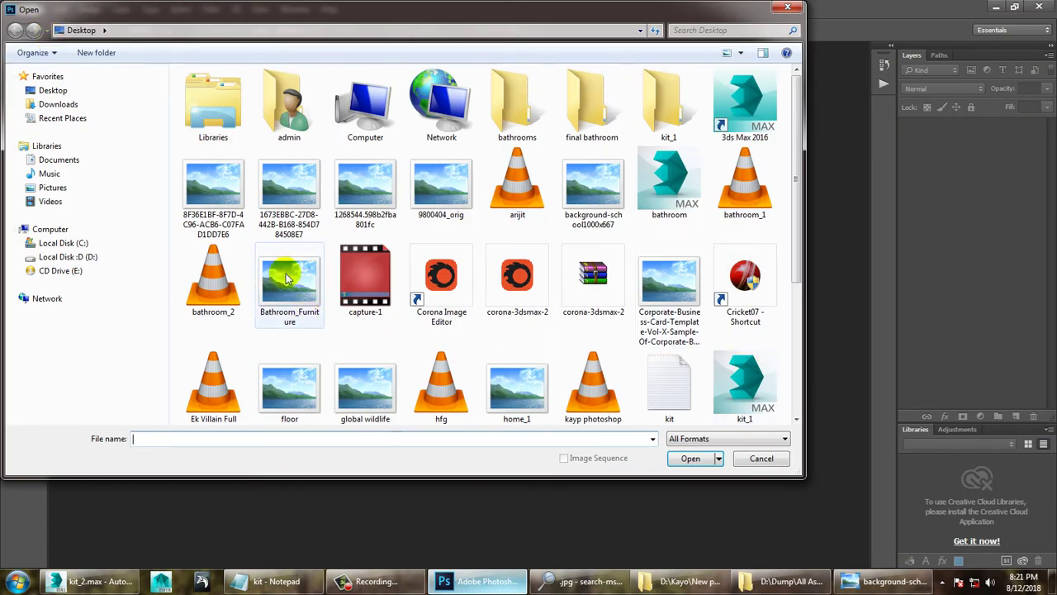
click(297, 186)
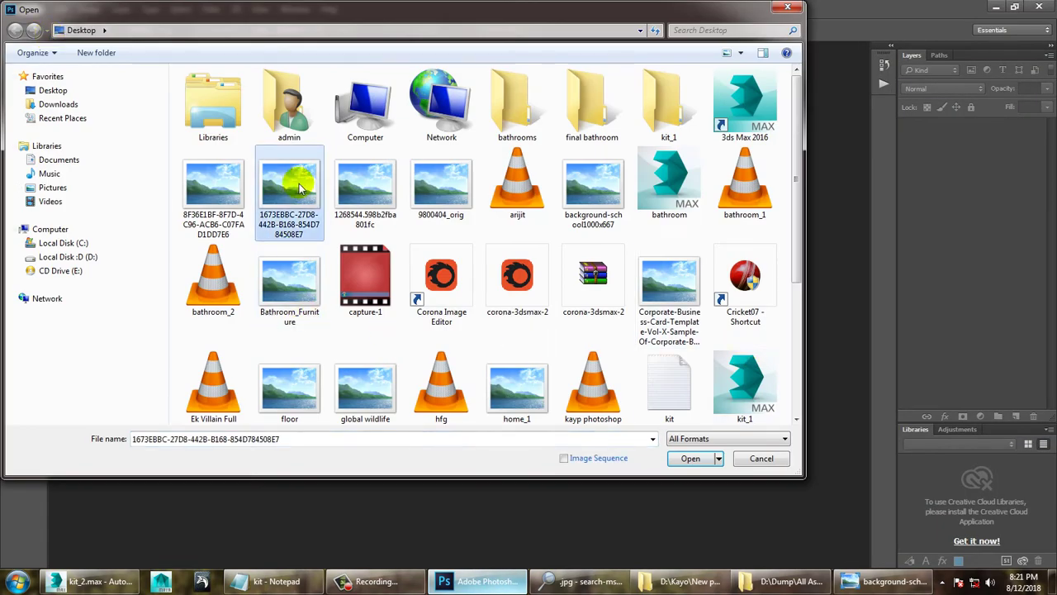
text(out)
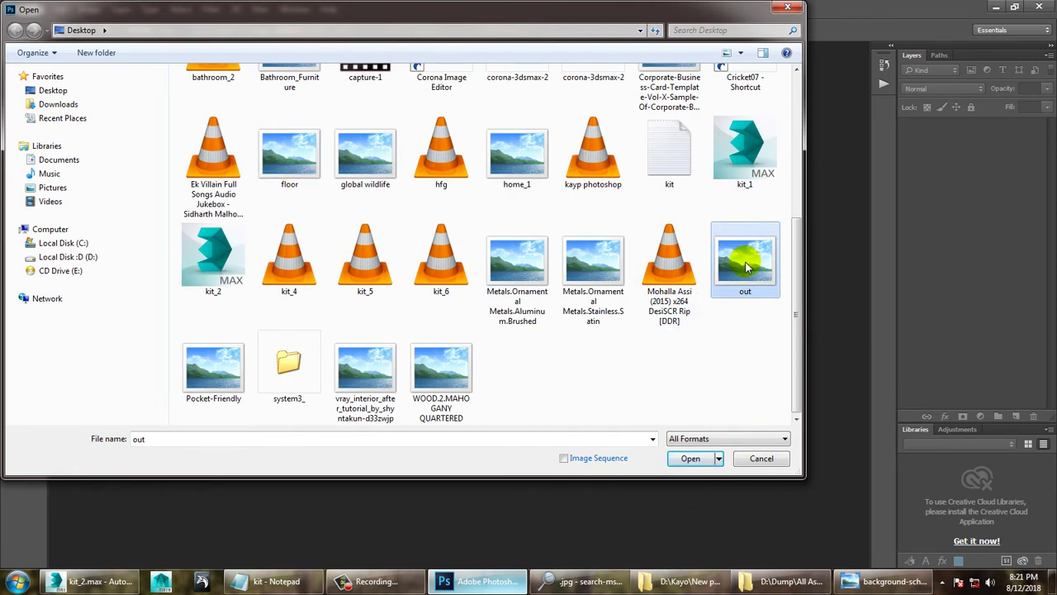
double_click(746, 266)
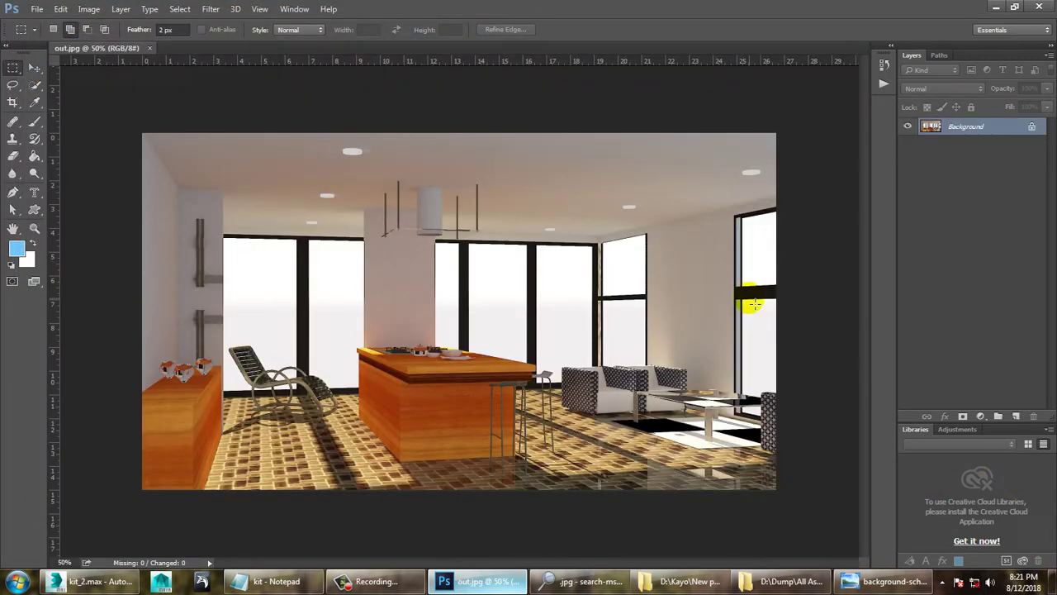
- Unlock the background as Layer 0 and add a Brightness/Contrast layer with Brightness 23
double_click(979, 126)
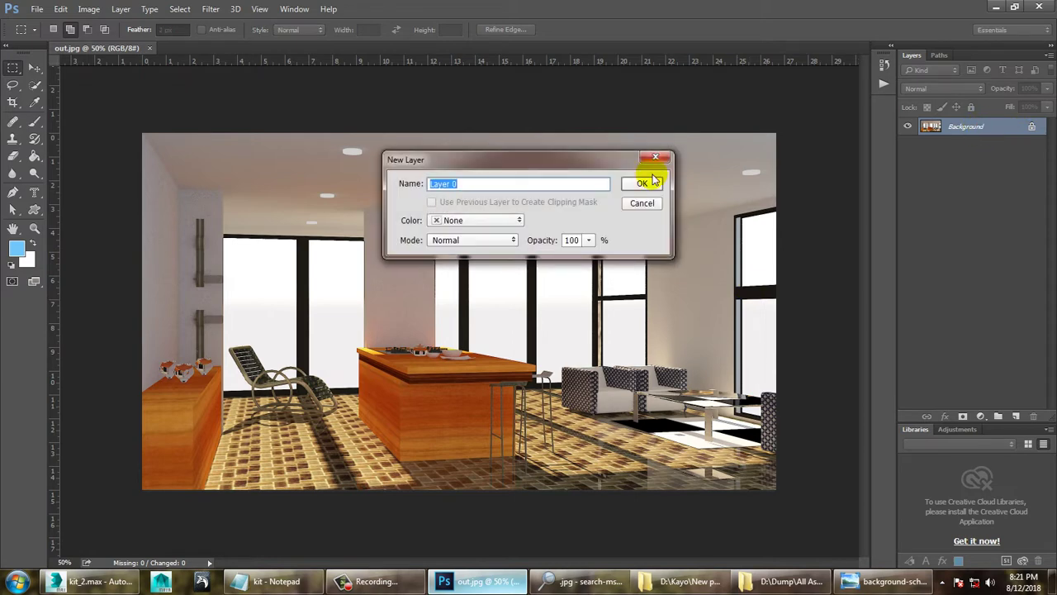
click(644, 183)
click(981, 417)
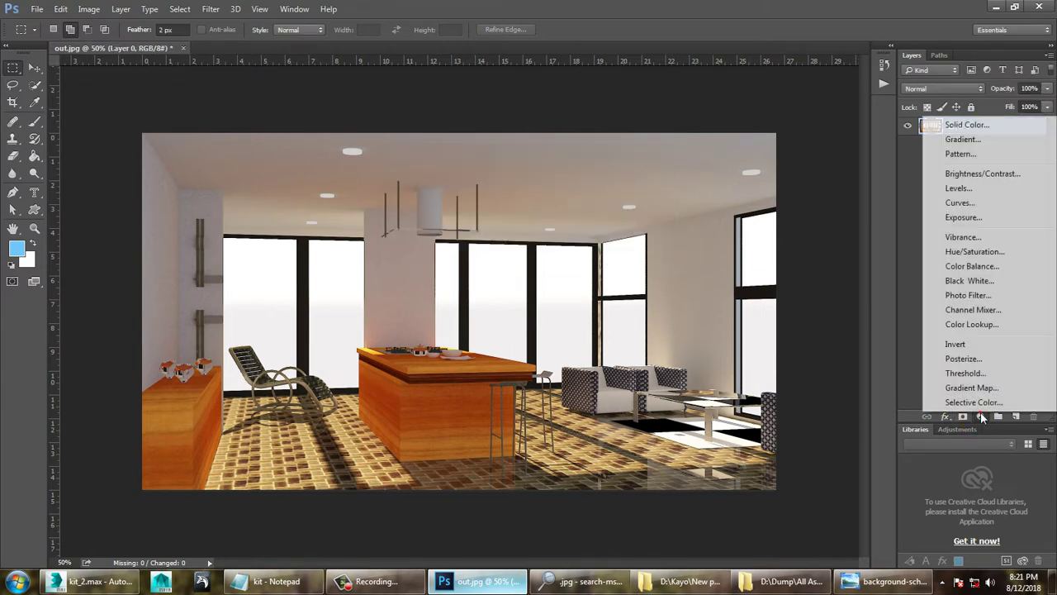
click(987, 173)
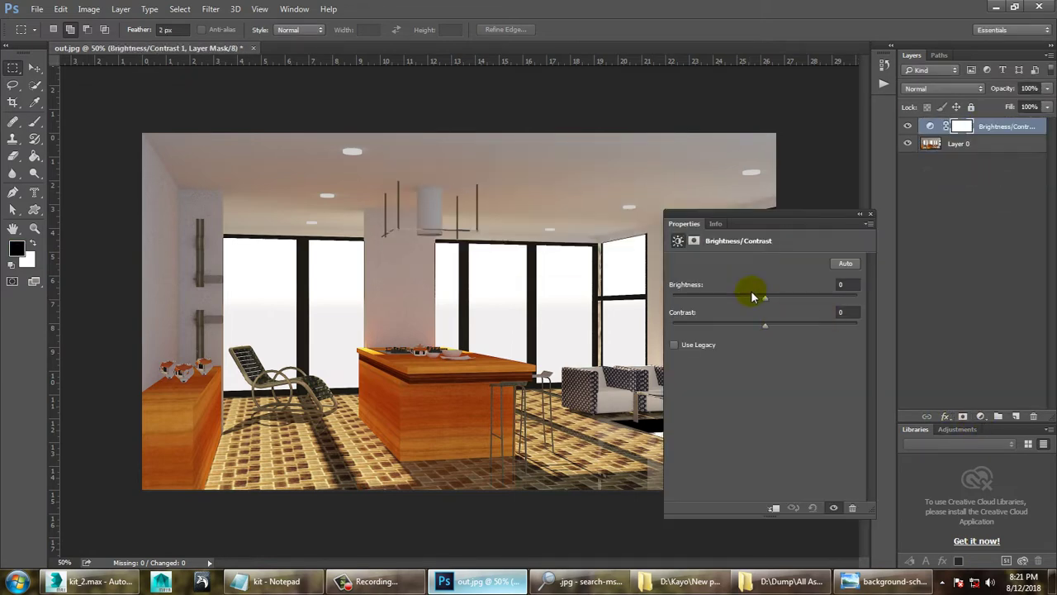
drag(765, 298, 781, 308)
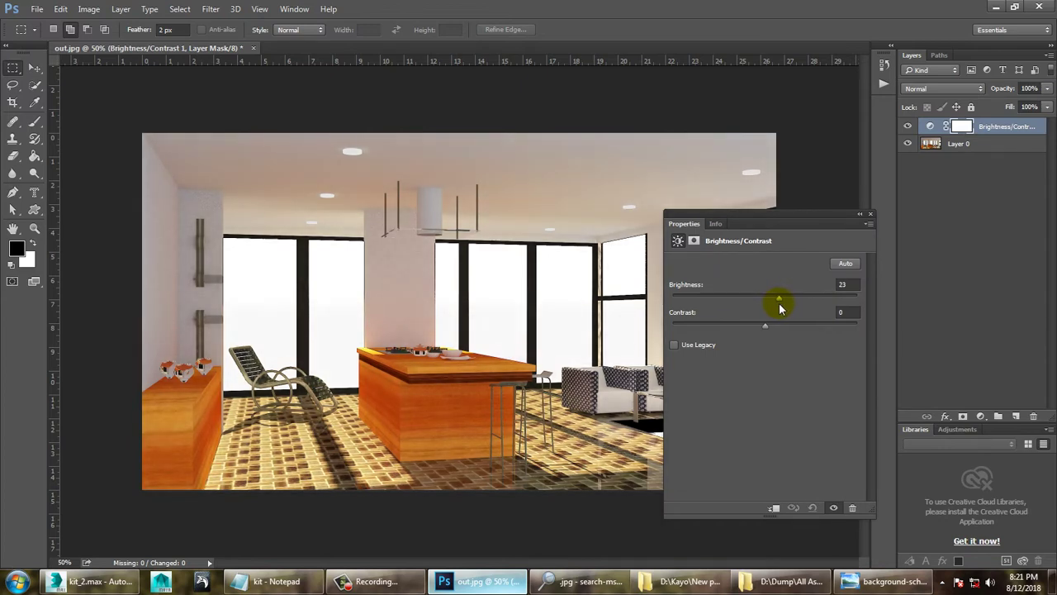
click(871, 216)
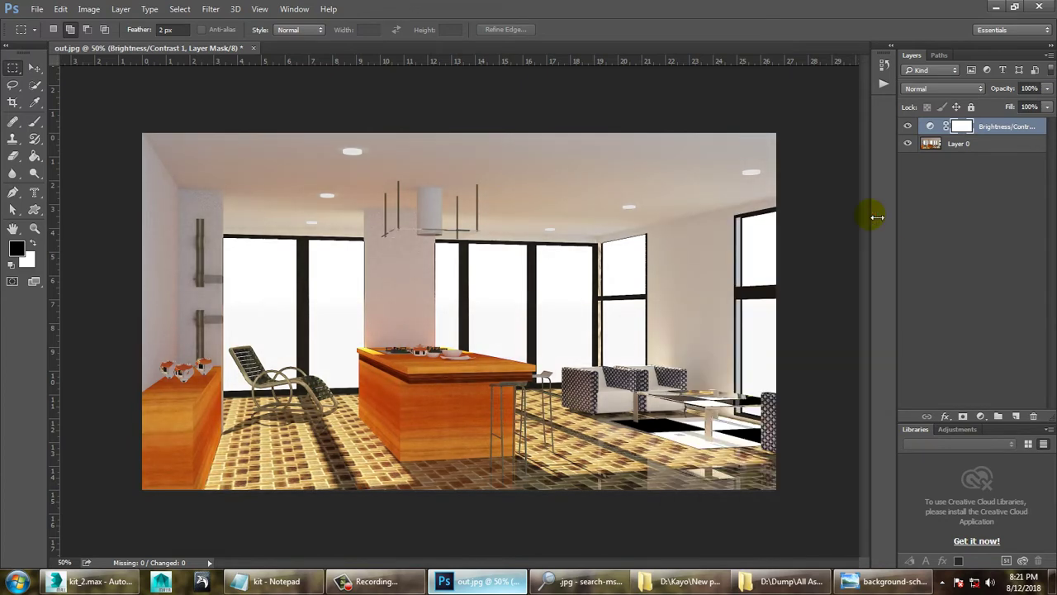
key(ctrl+plus)
ctrl+scroll(347, 326, left, 3)
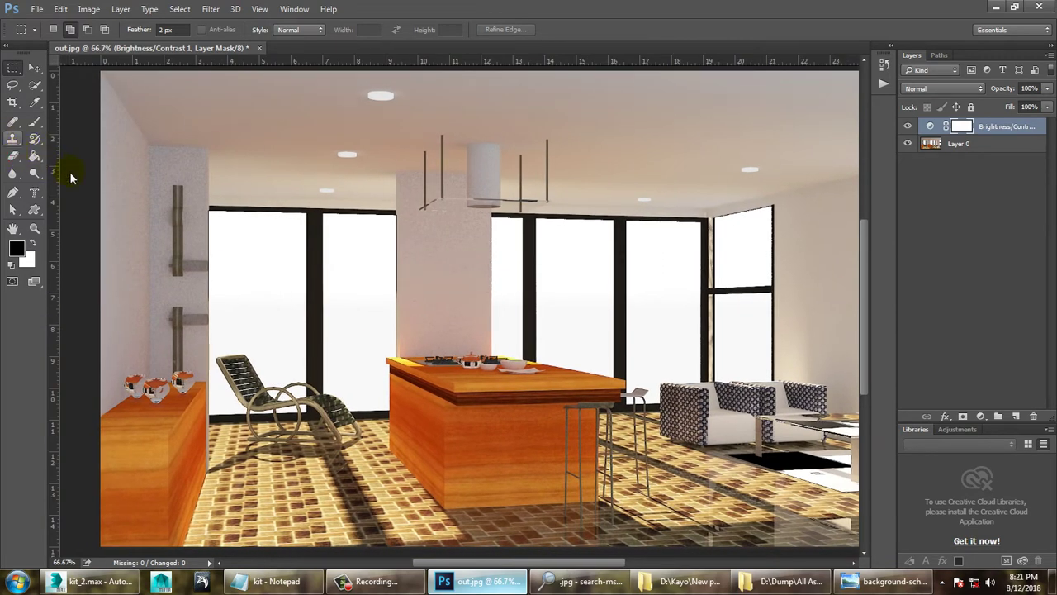
- Erase every white window pane on Layer 0 with the Magic Eraser
right_click(13, 155)
click(82, 184)
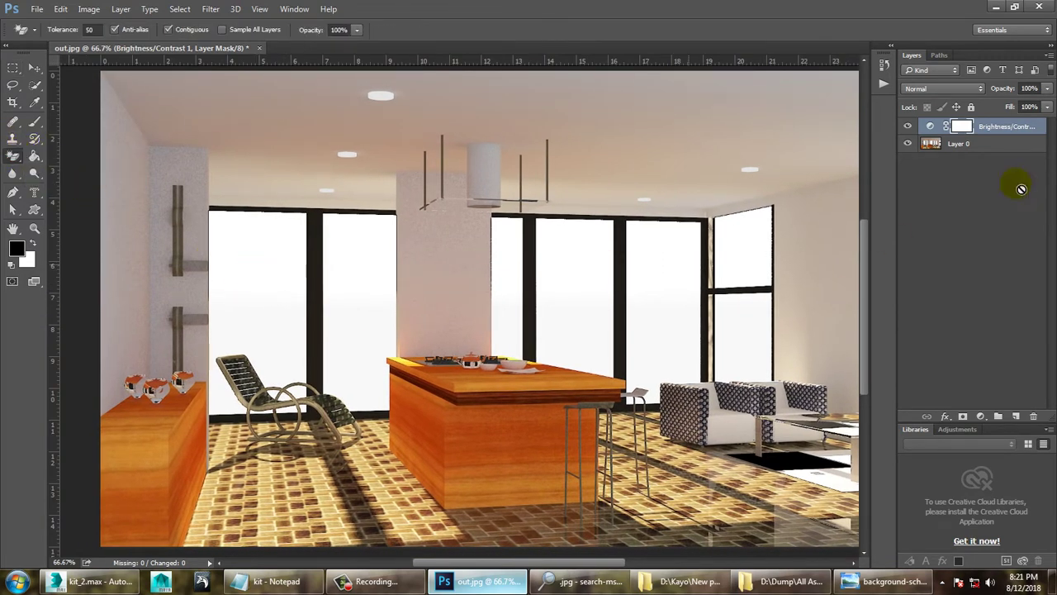
click(987, 143)
click(259, 331)
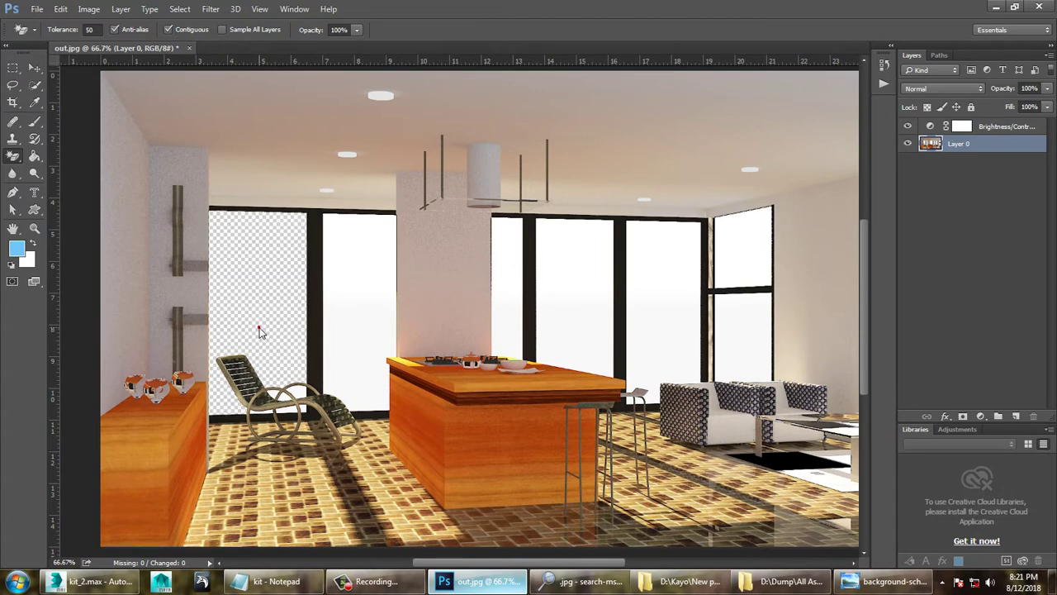
click(357, 313)
click(505, 290)
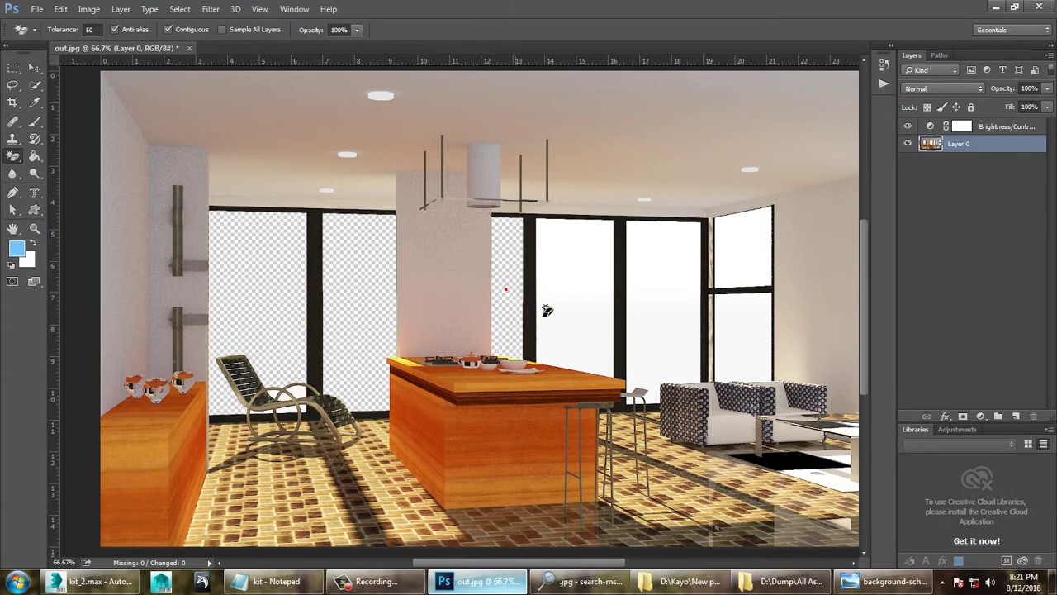
click(579, 296)
click(658, 301)
click(733, 250)
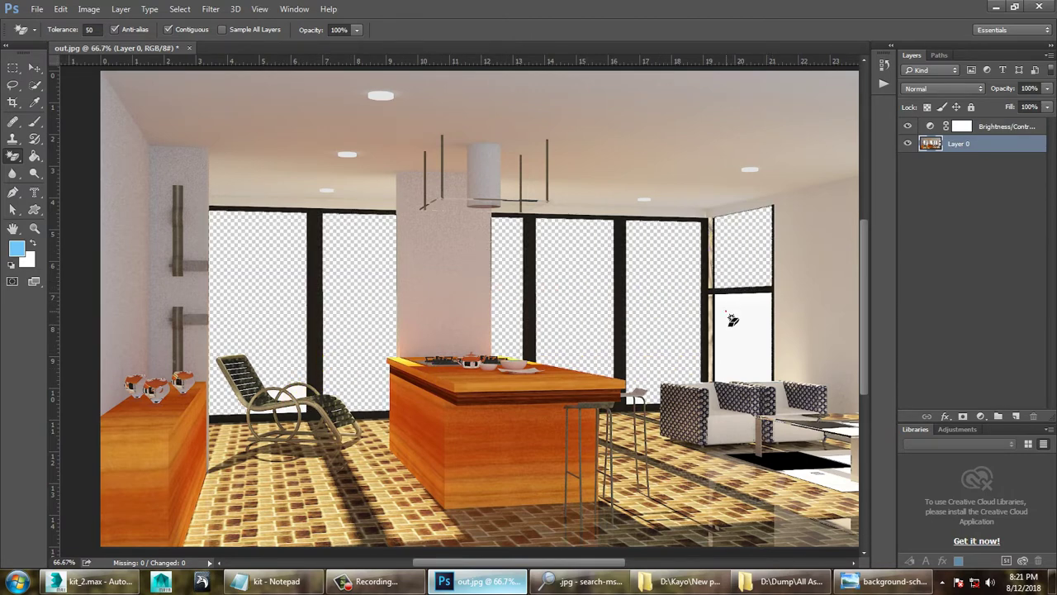
click(733, 322)
drag(734, 324, 488, 347)
click(674, 275)
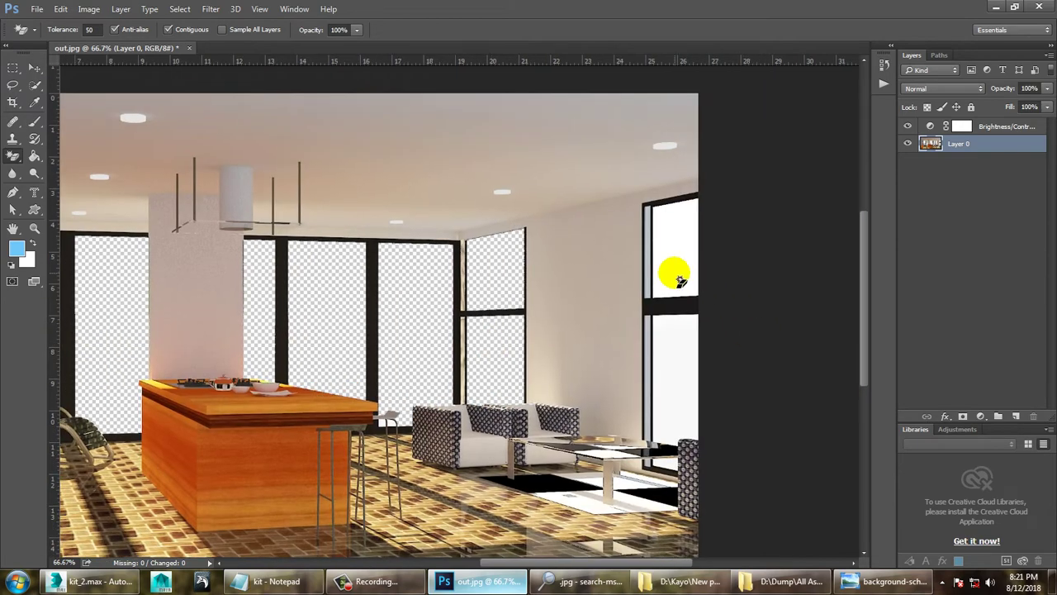
click(674, 357)
- Zoom to the rocking chair and erase the white patches inside and below its rings
drag(399, 298, 653, 280)
drag(373, 380, 420, 358)
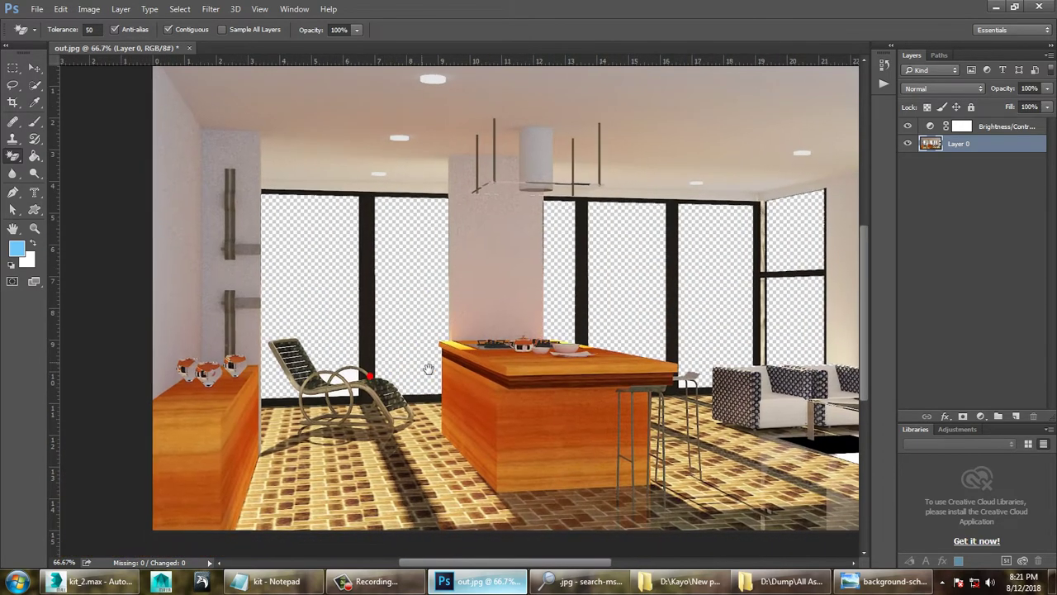
ctrl+click(417, 401)
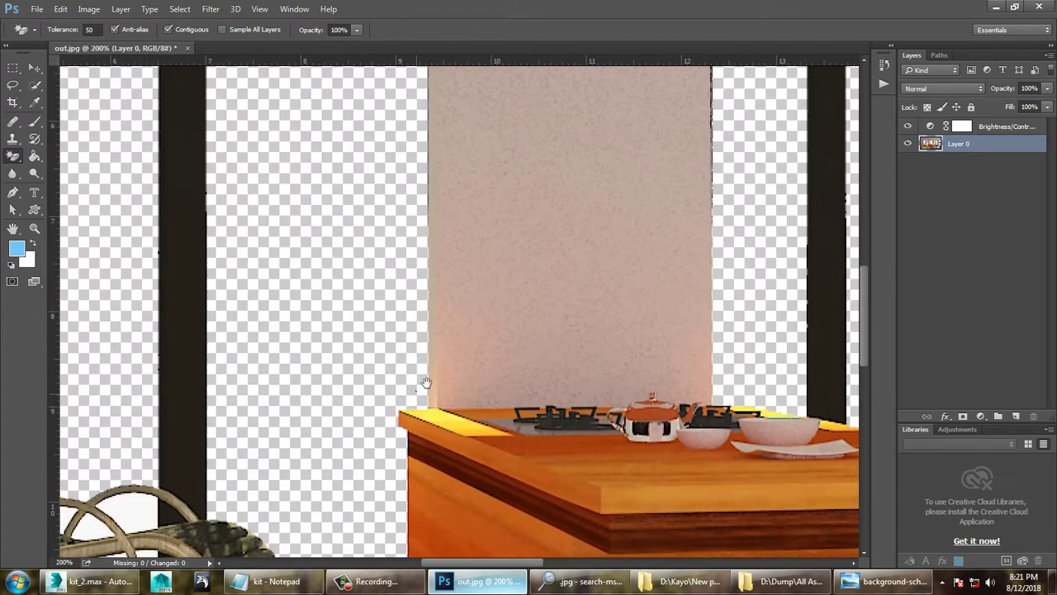
drag(387, 495, 416, 390)
ctrl+click(305, 411)
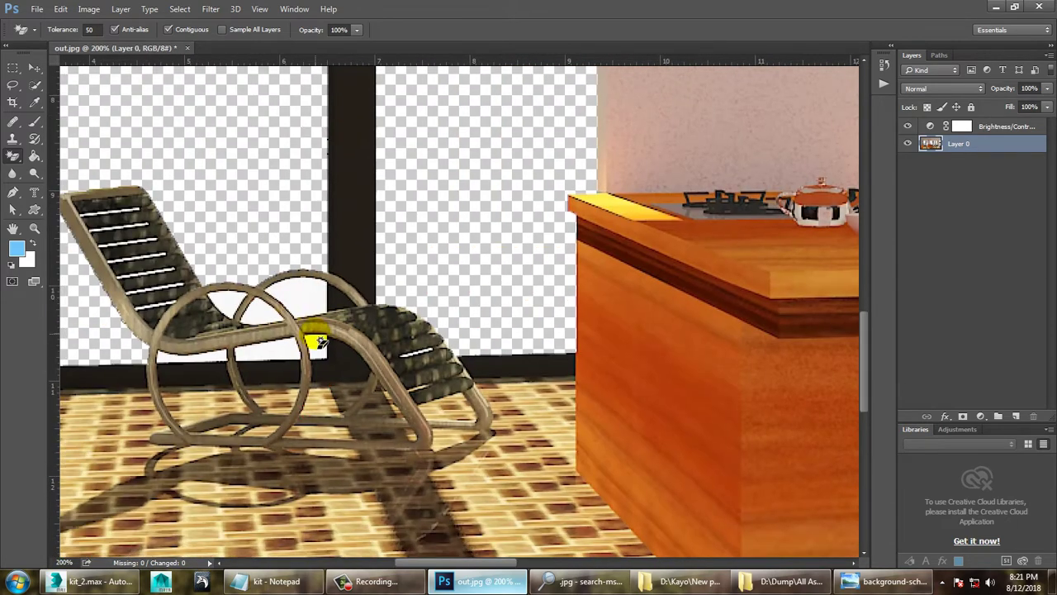
click(293, 301)
click(261, 317)
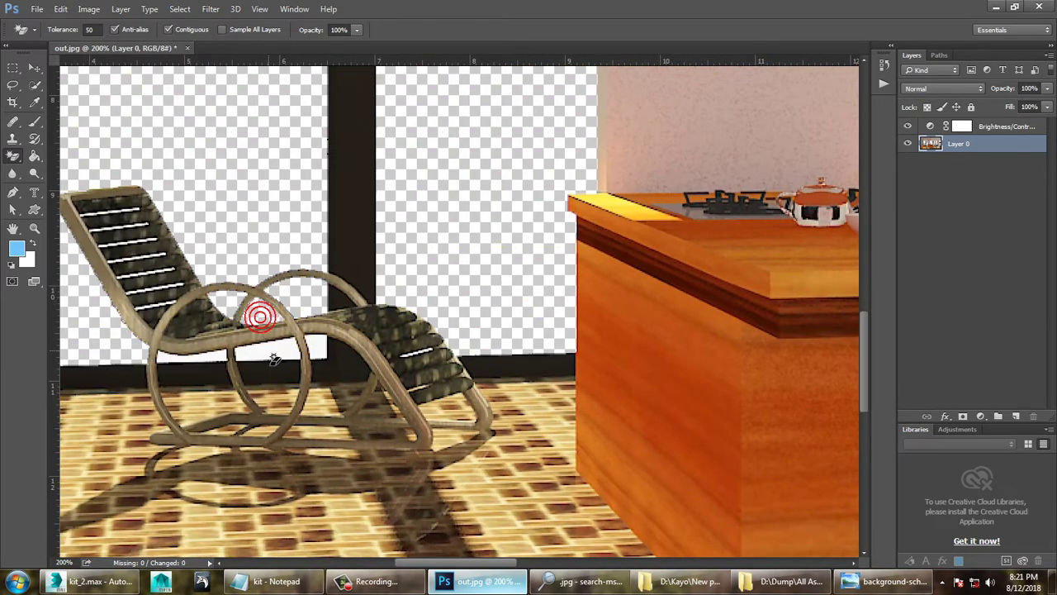
click(206, 368)
click(211, 370)
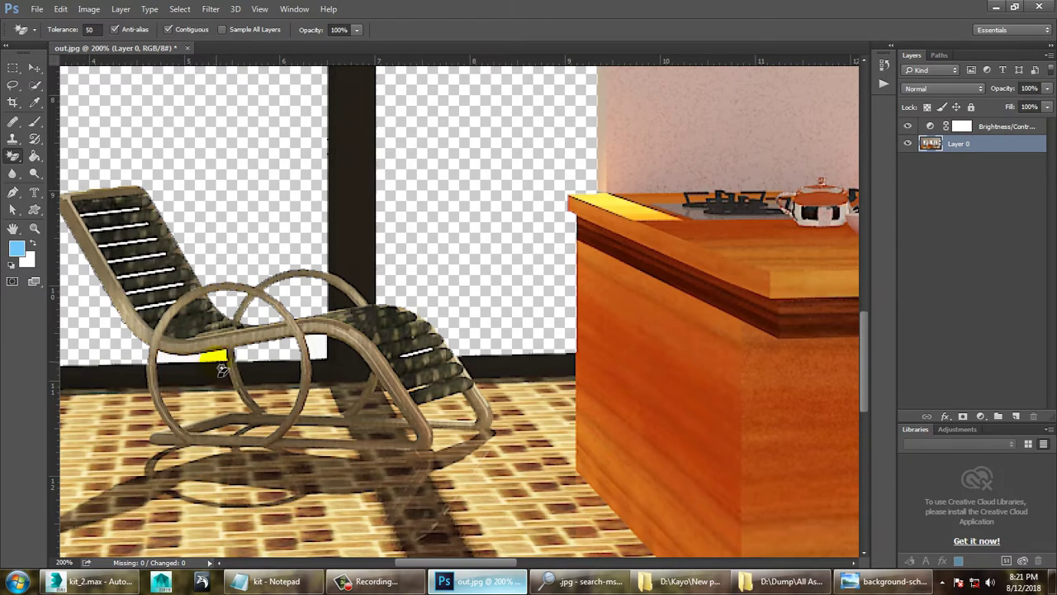
key(ctrl+z)
click(213, 364)
click(206, 365)
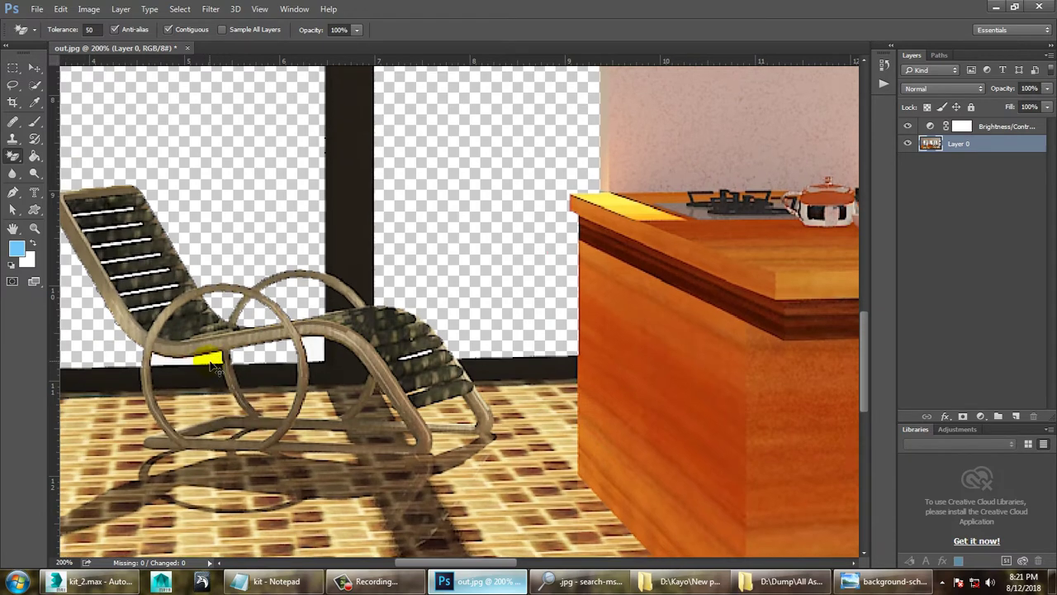
- Select the white gap under the chair seat with the Magic Wand and delete it
key(ctrl+plus)
drag(140, 390, 326, 333)
click(432, 302)
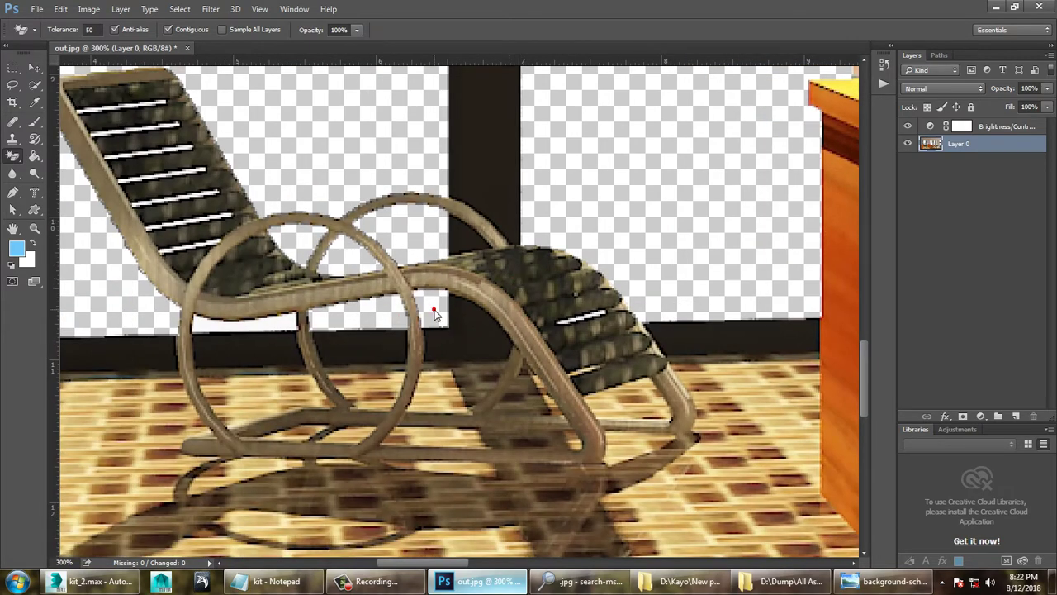
click(199, 335)
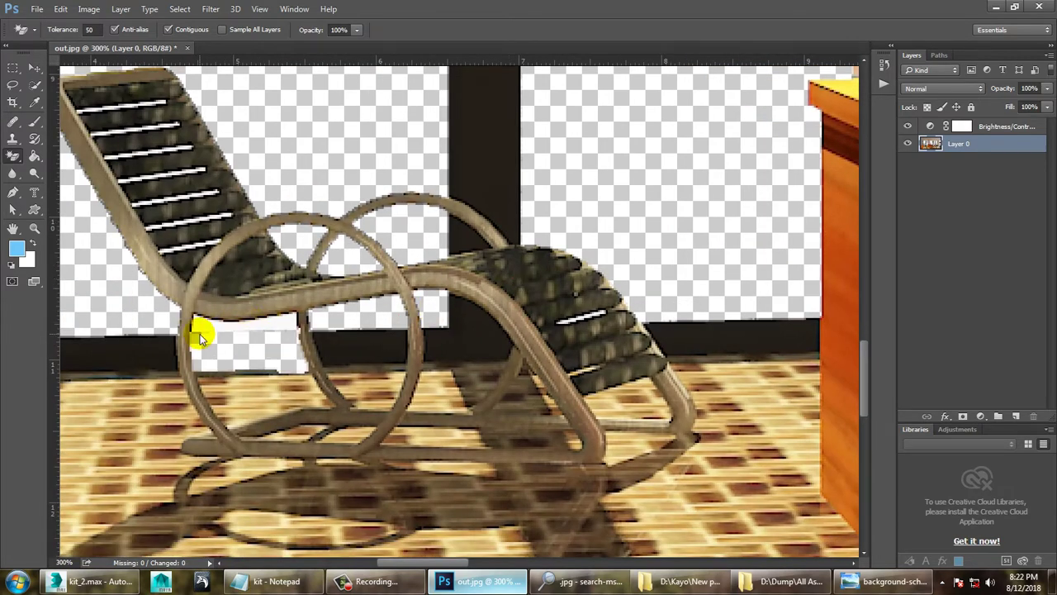
key(ctrl+z)
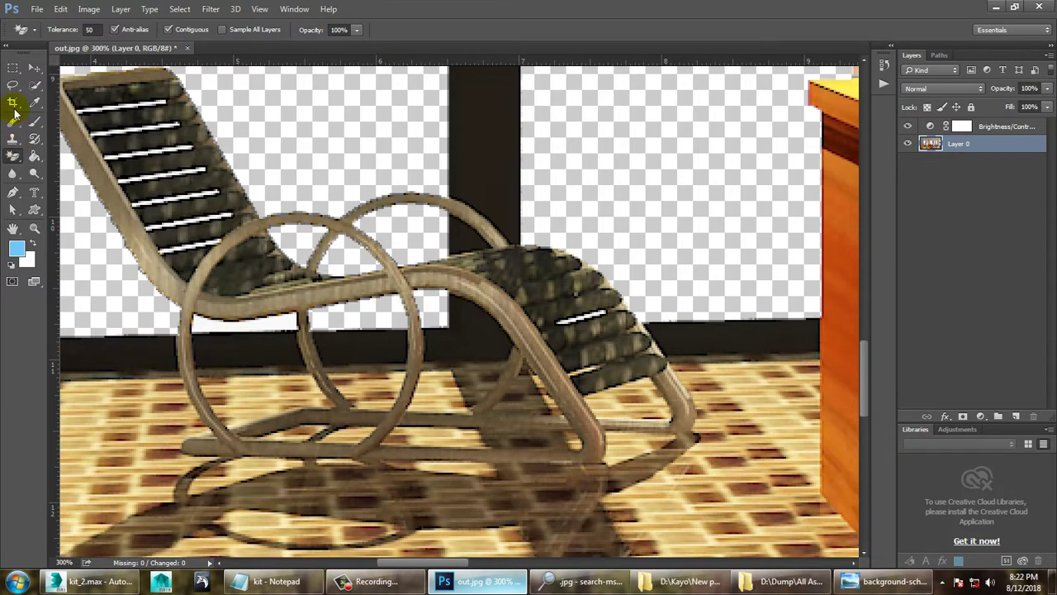
right_click(34, 84)
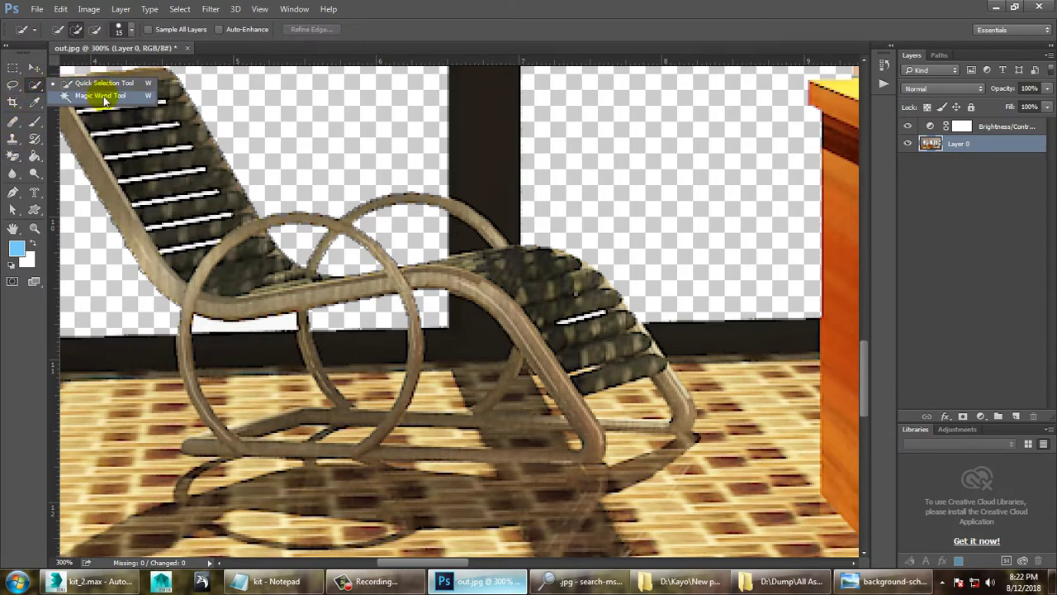
click(91, 102)
click(171, 328)
click(202, 325)
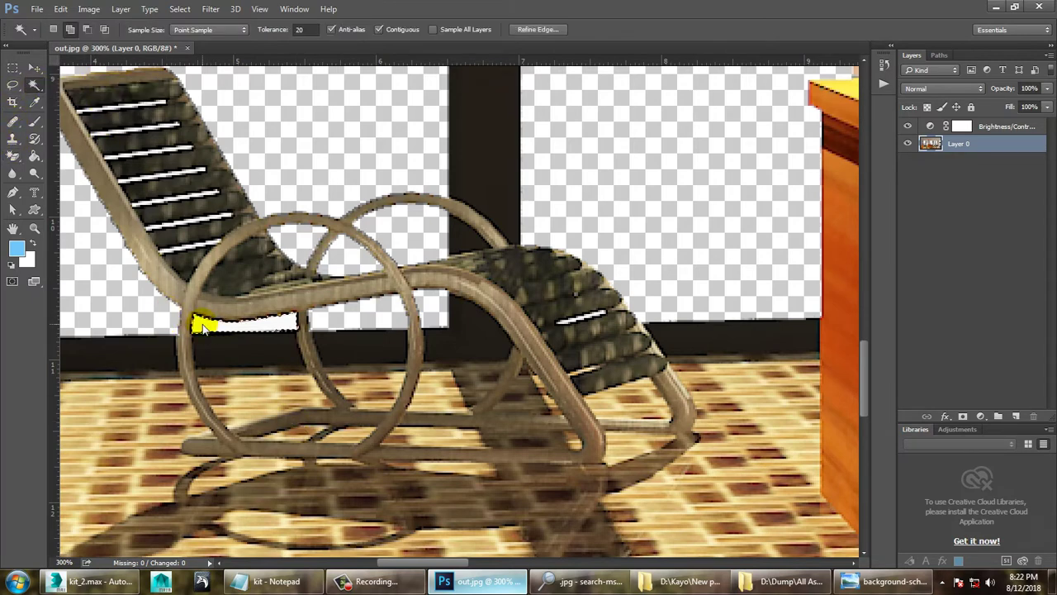
key(Delete)
alt+scroll(204, 324, down, 1)
alt+scroll(200, 318, down, 1)
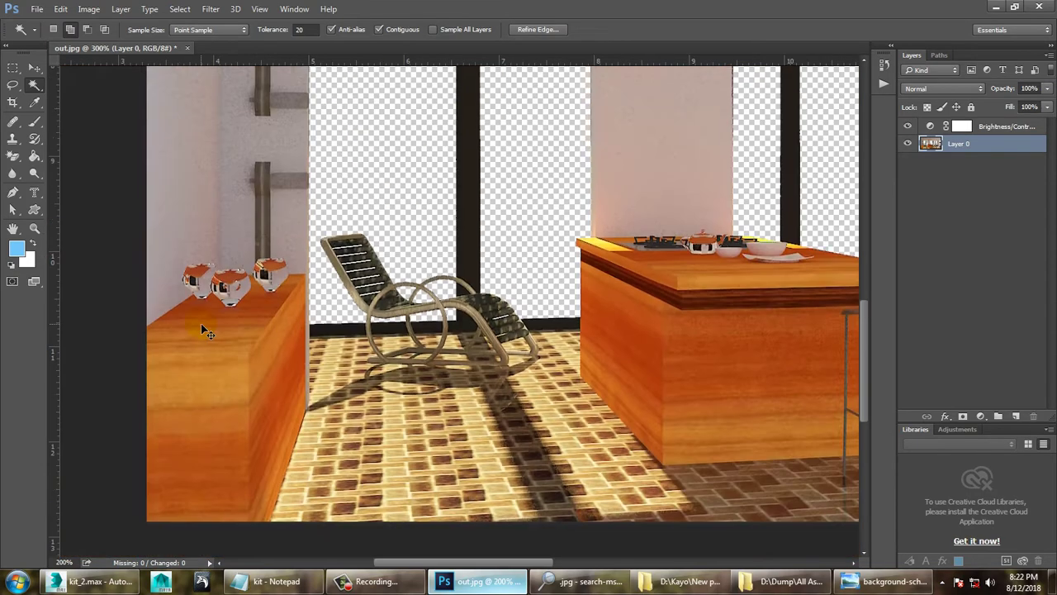
alt+scroll(201, 319, down, 1)
- Sort the Desktop files by date modified and preview the recent image in Photo Viewer
click(37, 11)
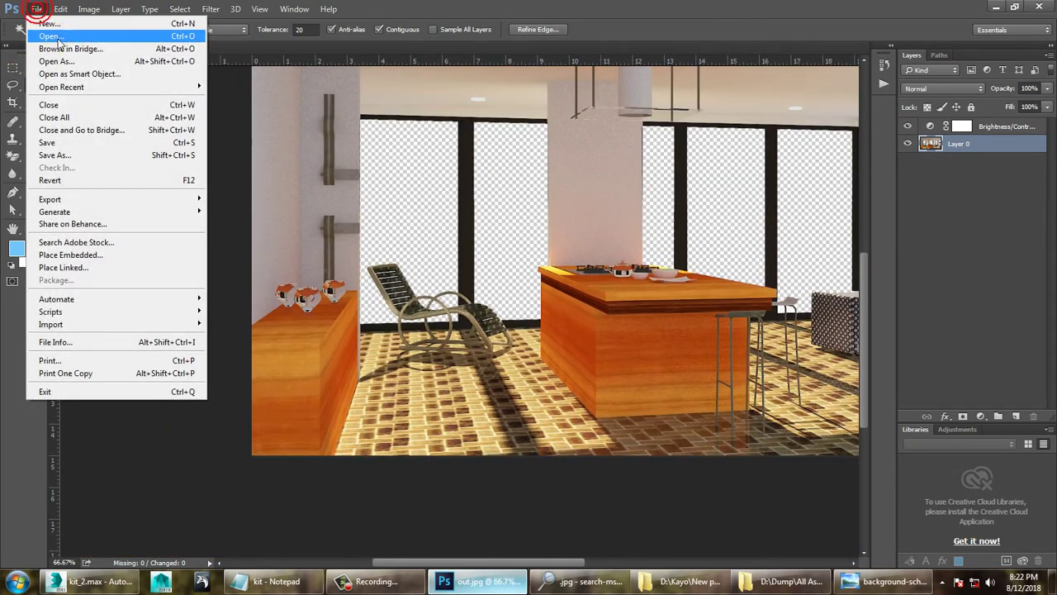
click(50, 31)
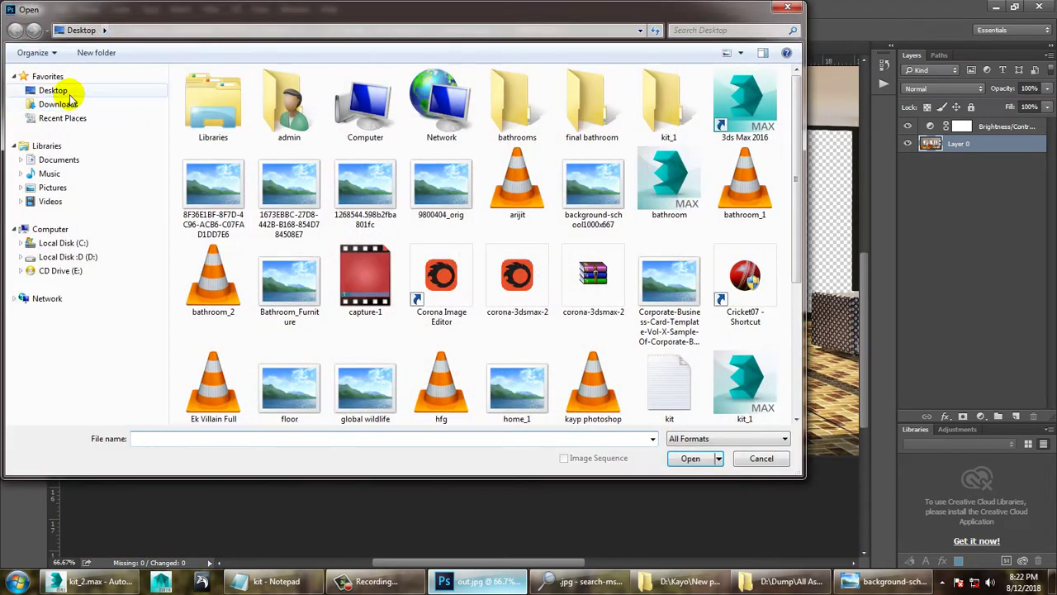
click(62, 91)
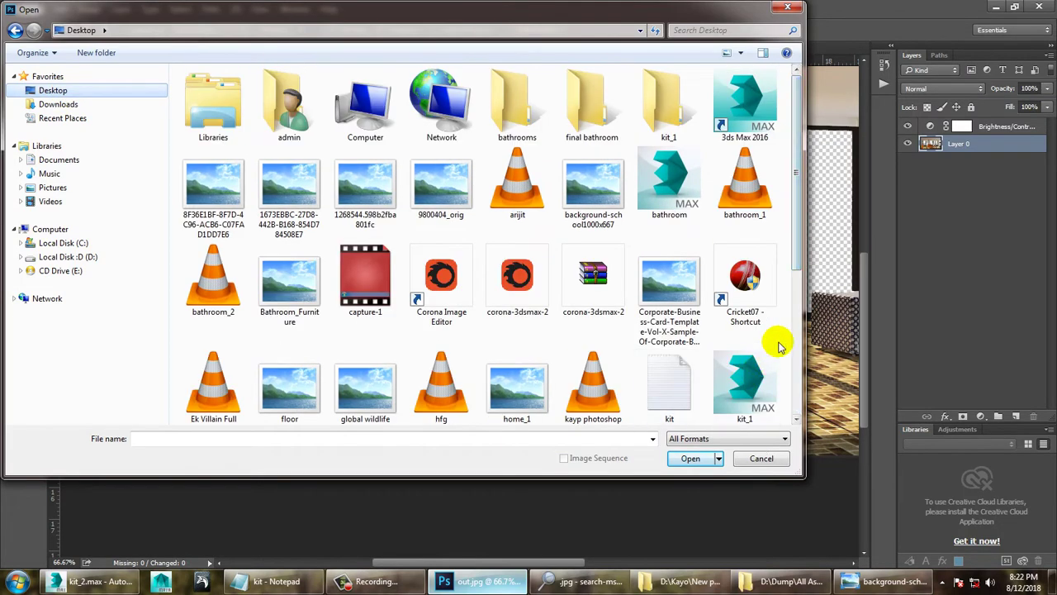
drag(796, 243, 789, 402)
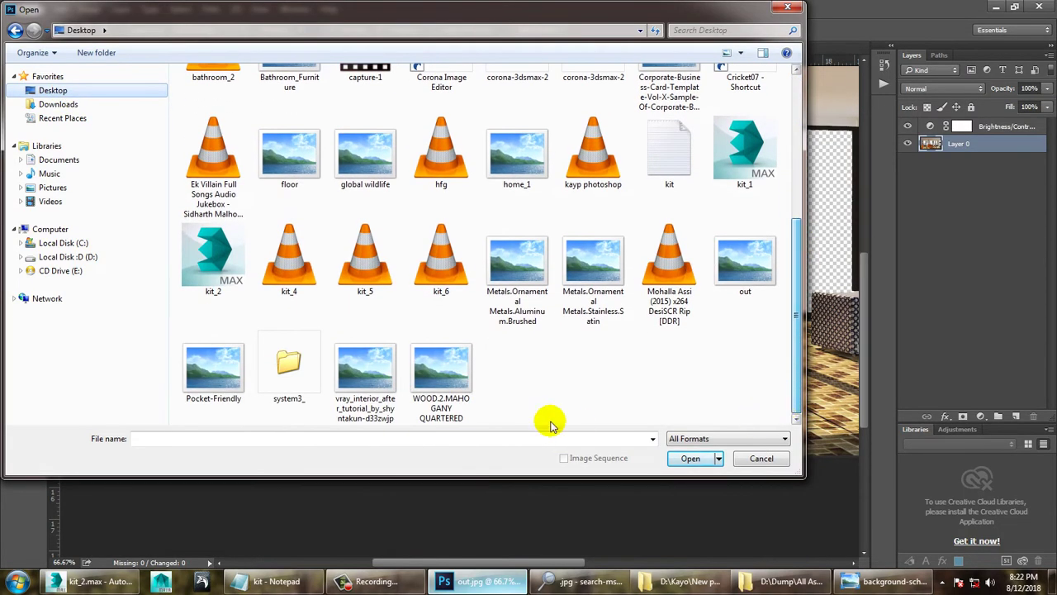
click(376, 372)
click(229, 370)
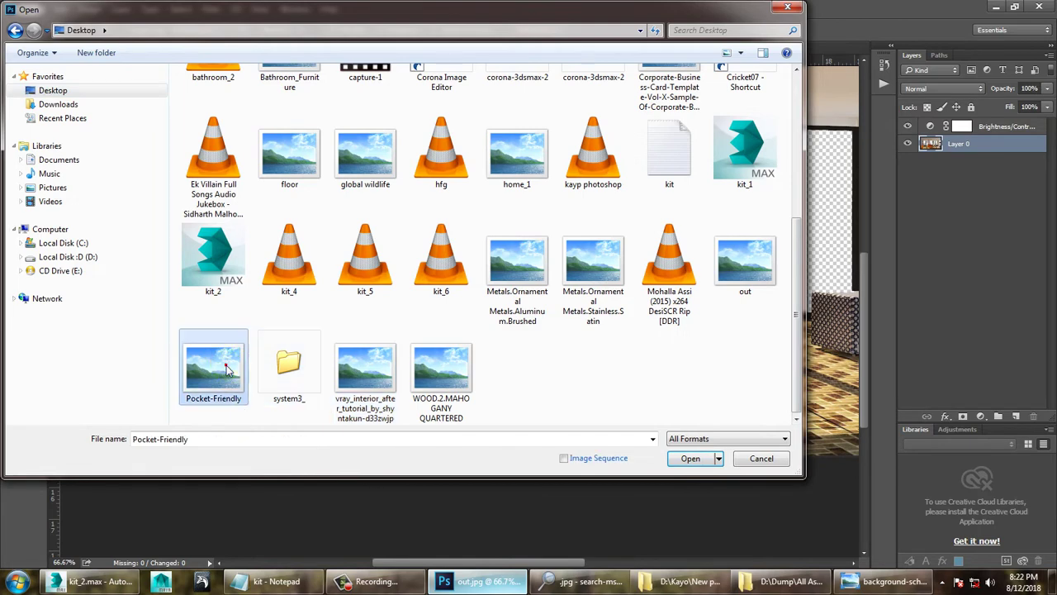
right_click(613, 385)
mouse_move(647, 403)
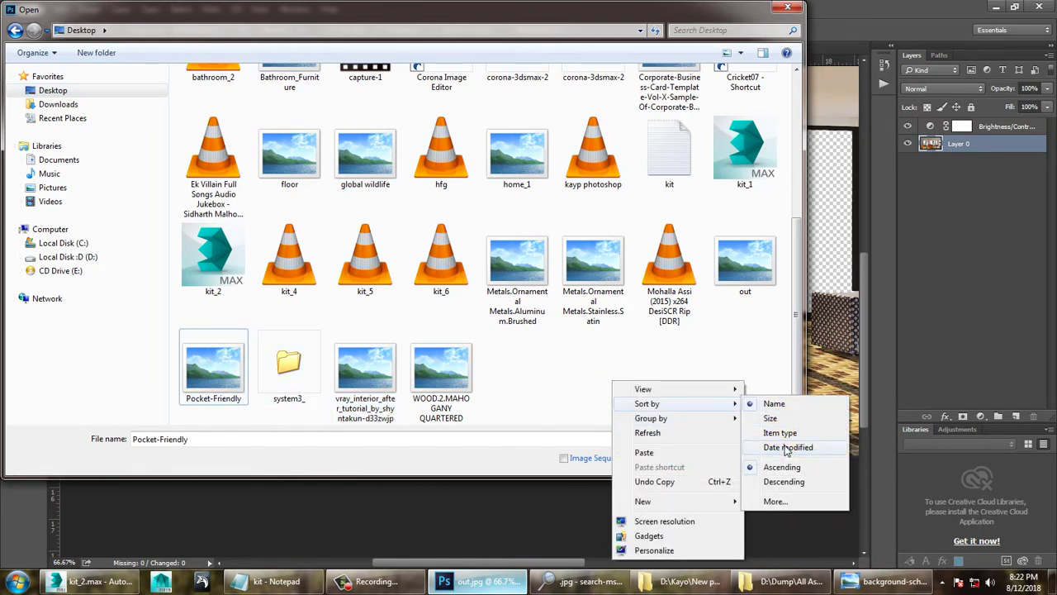
click(780, 446)
click(227, 110)
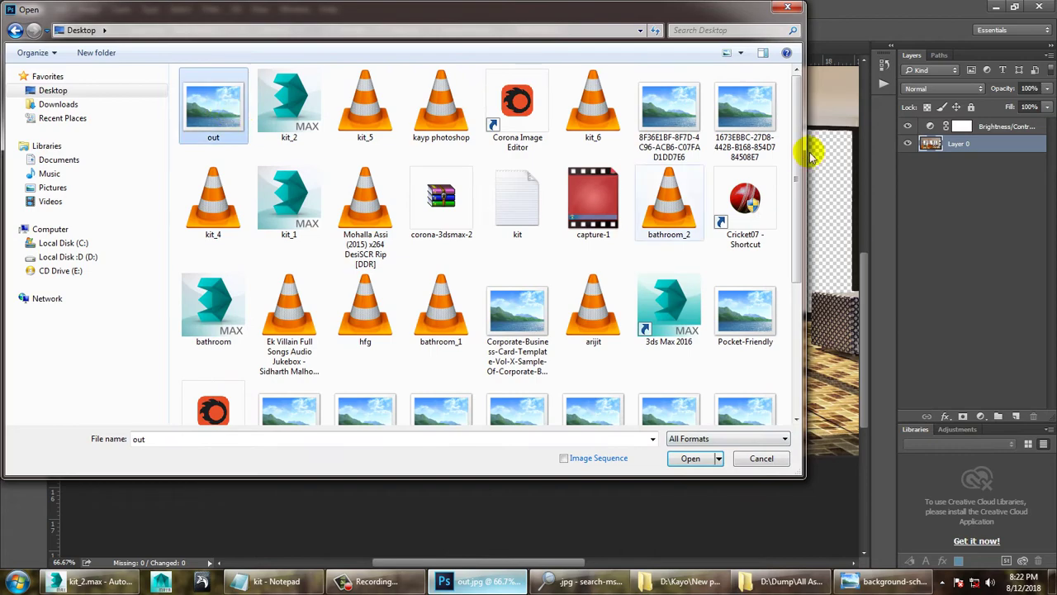
click(650, 115)
right_click(650, 115)
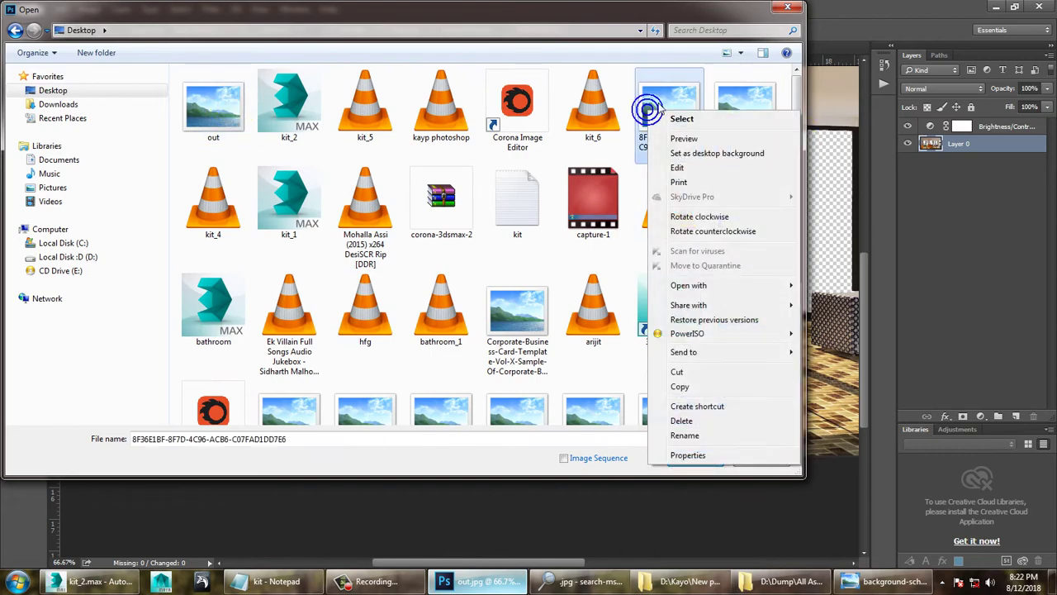
click(702, 138)
- Close Photo Viewer and open background-school1000x667.jpg from the Desktop
scroll(704, 138, down, 1)
scroll(703, 139, down, 1)
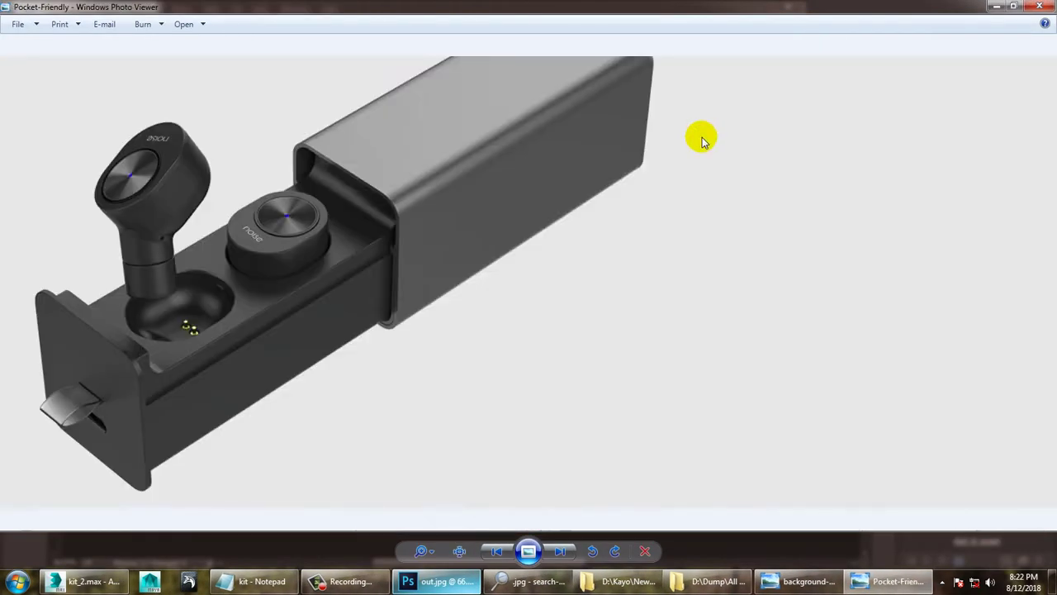
scroll(702, 139, down, 1)
scroll(702, 141, down, 1)
scroll(702, 142, down, 1)
scroll(702, 142, down, 1)
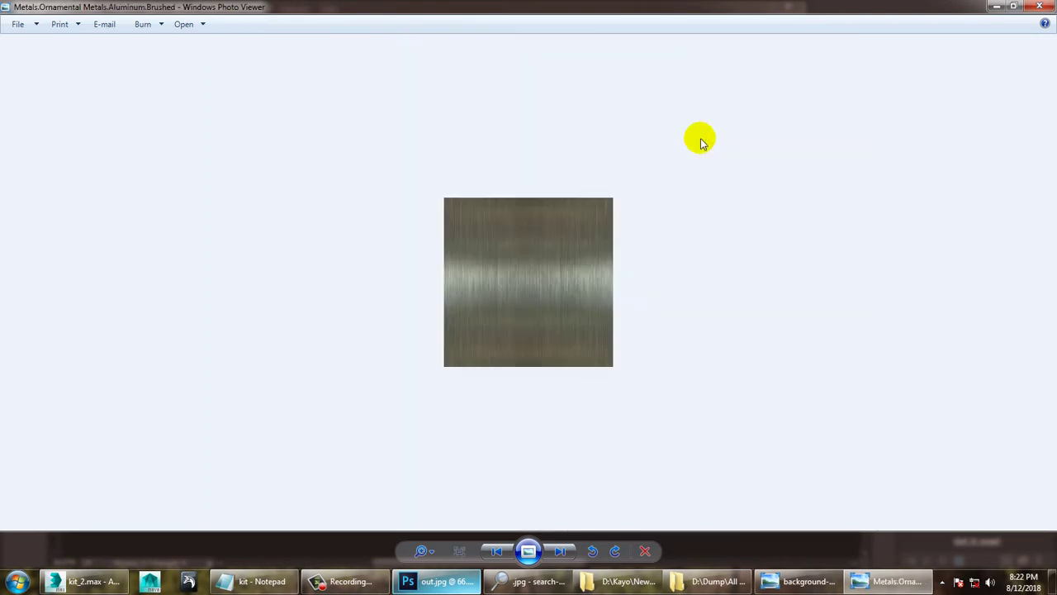
scroll(703, 142, down, 1)
scroll(702, 143, down, 1)
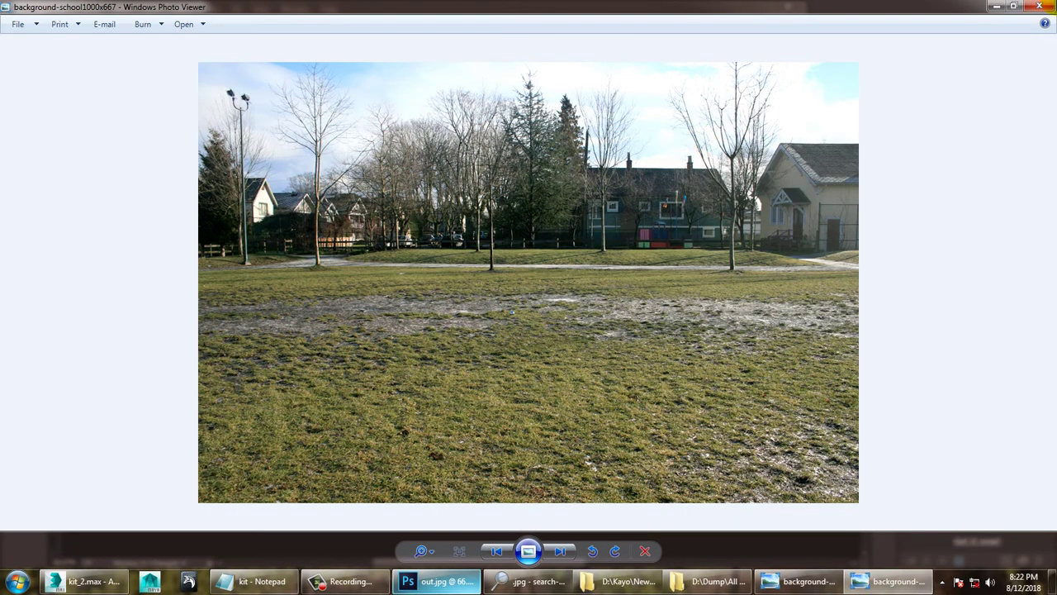
click(1040, 7)
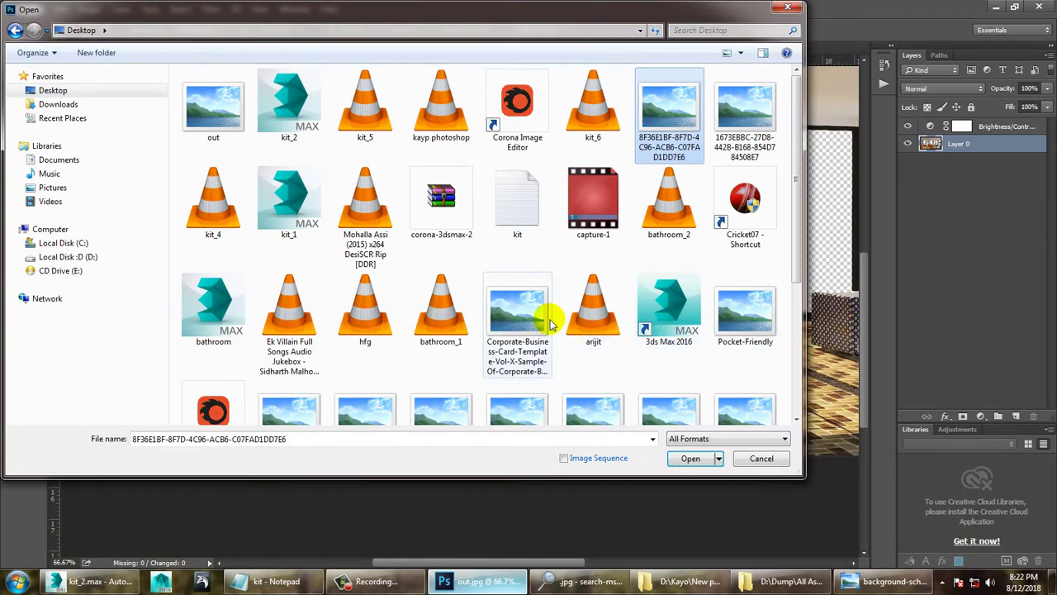
click(517, 308)
key(b)
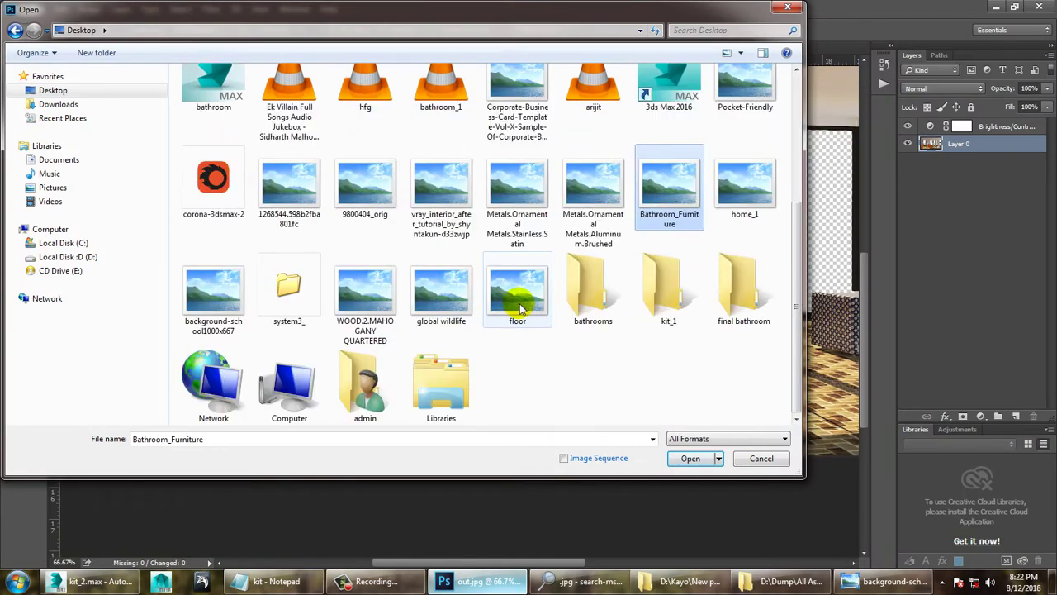
key(b)
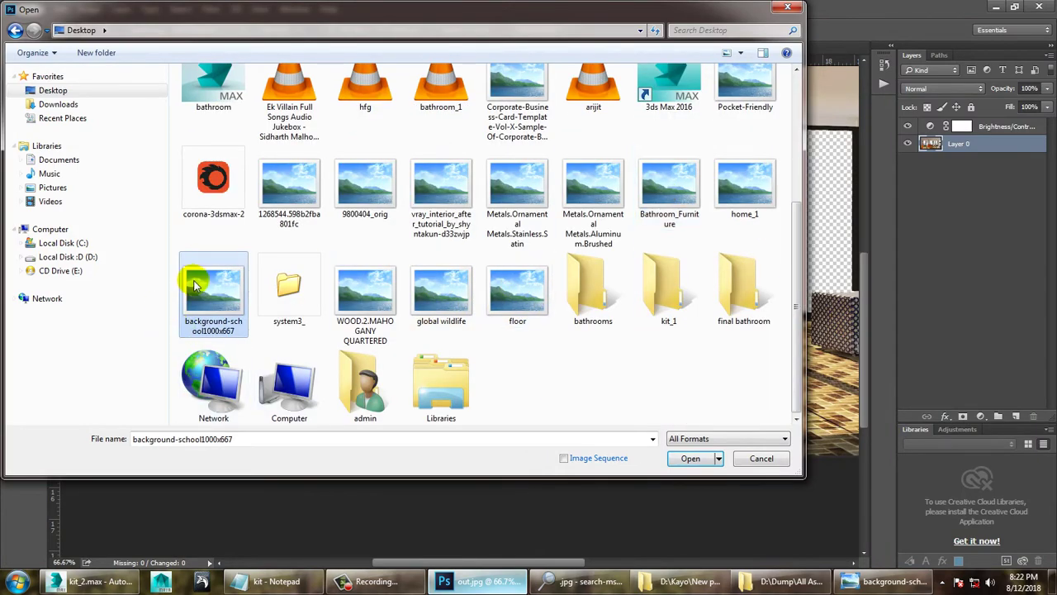
double_click(216, 287)
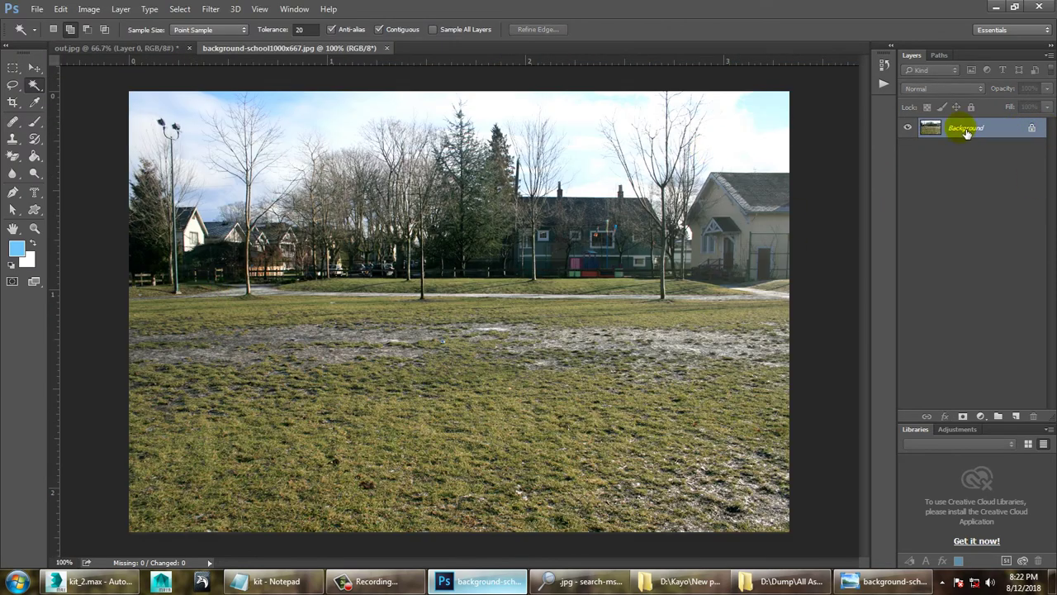
- Unlock the park photo's background and drag it with the Move tool into out.jpg as Layer 1
double_click(961, 128)
click(662, 189)
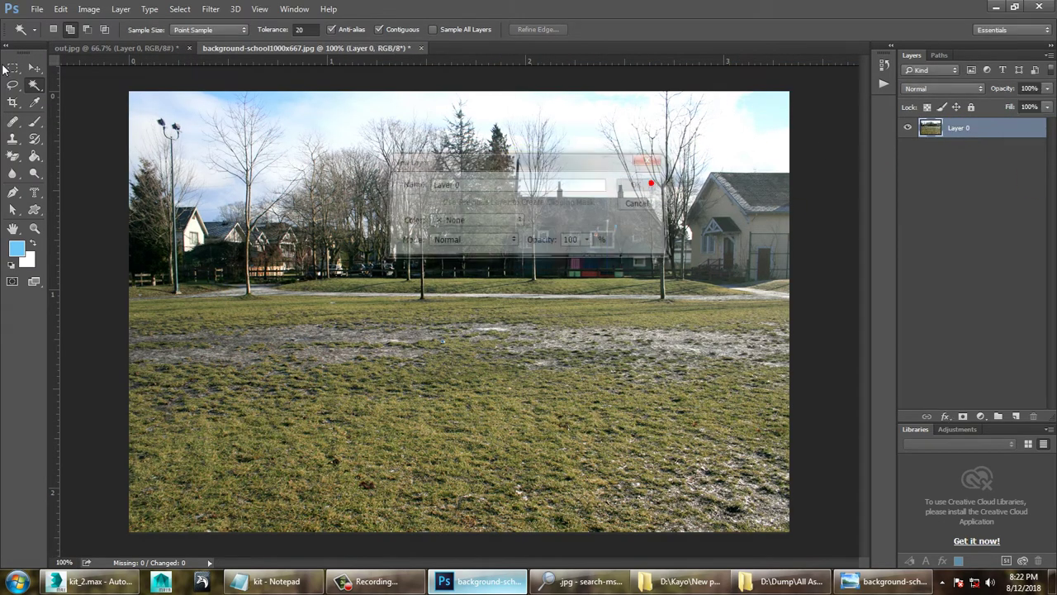
key(v)
mouse_move(339, 174)
mouse_down()
mouse_move(168, 52)
mouse_move(558, 271)
mouse_move(537, 244)
mouse_up()
key(ctrl+t)
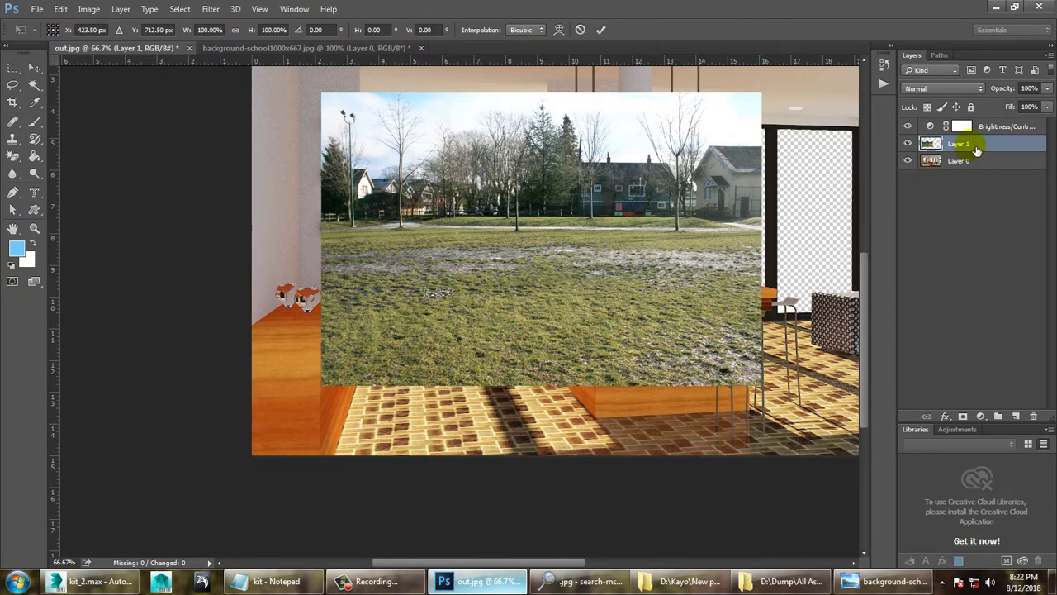
- Reorder the park photo layer and shift it up and to the right
key(ctrl+minus)
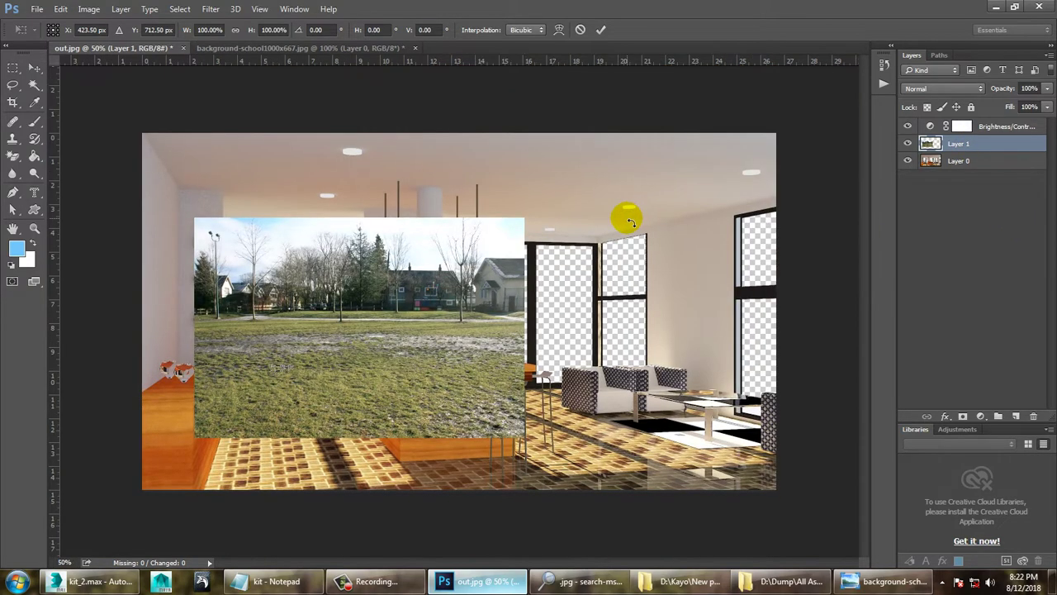
key(Return)
drag(966, 145, 983, 124)
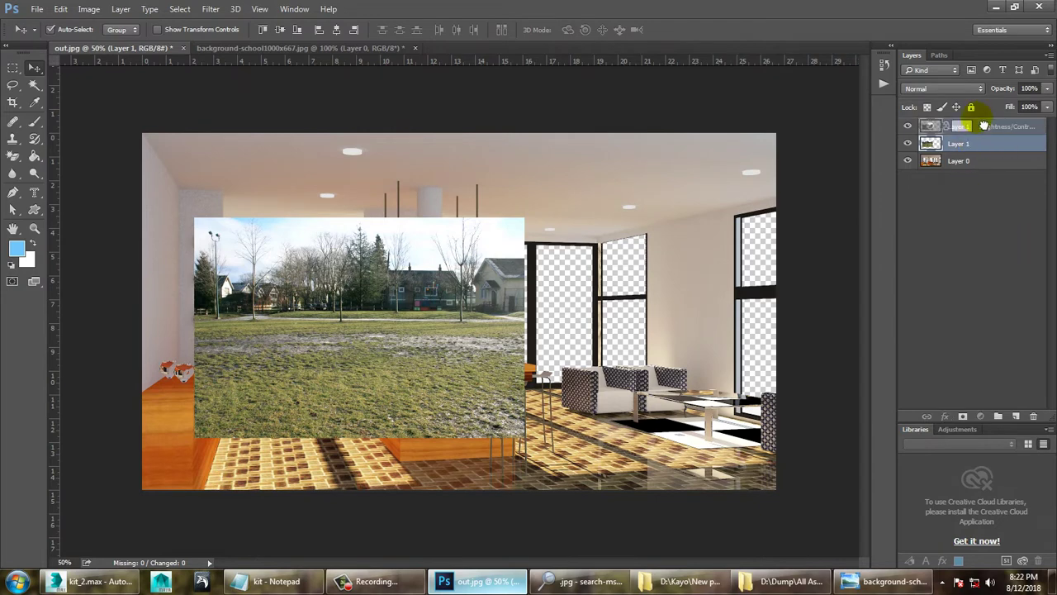
key(ctrl+t)
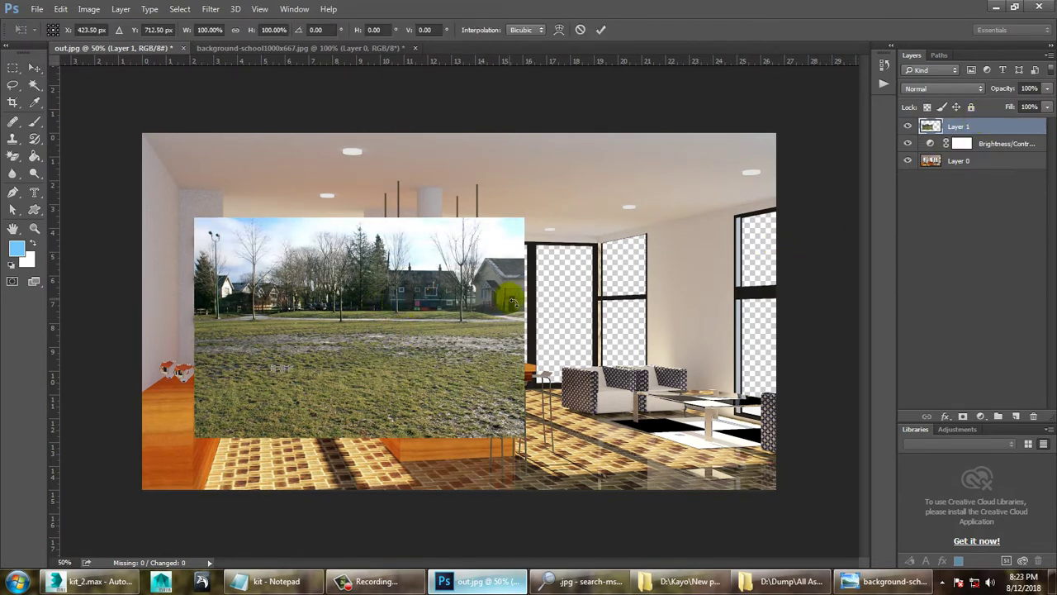
key(Return)
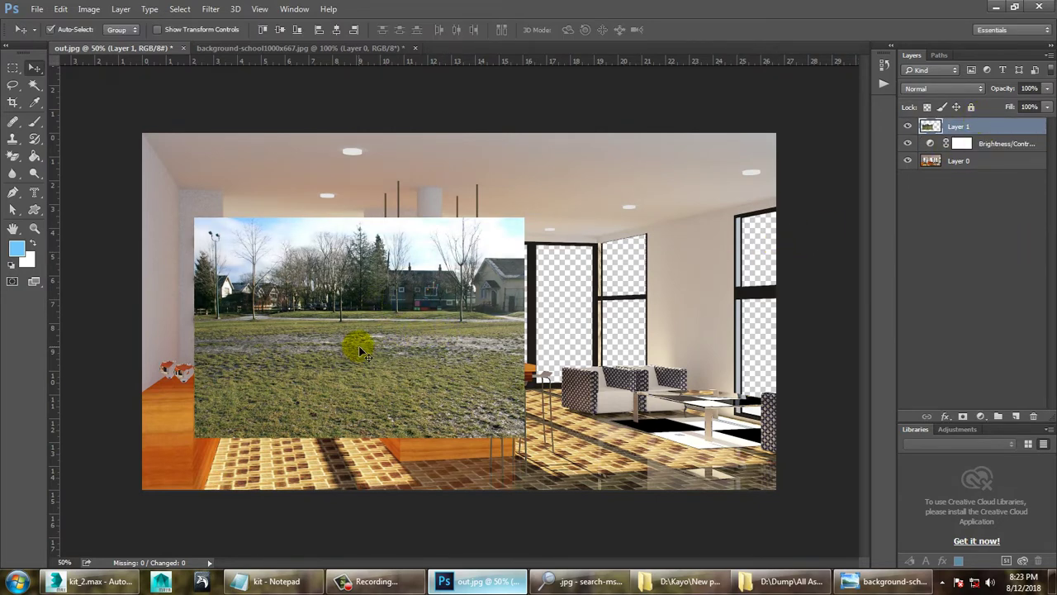
drag(416, 339, 482, 335)
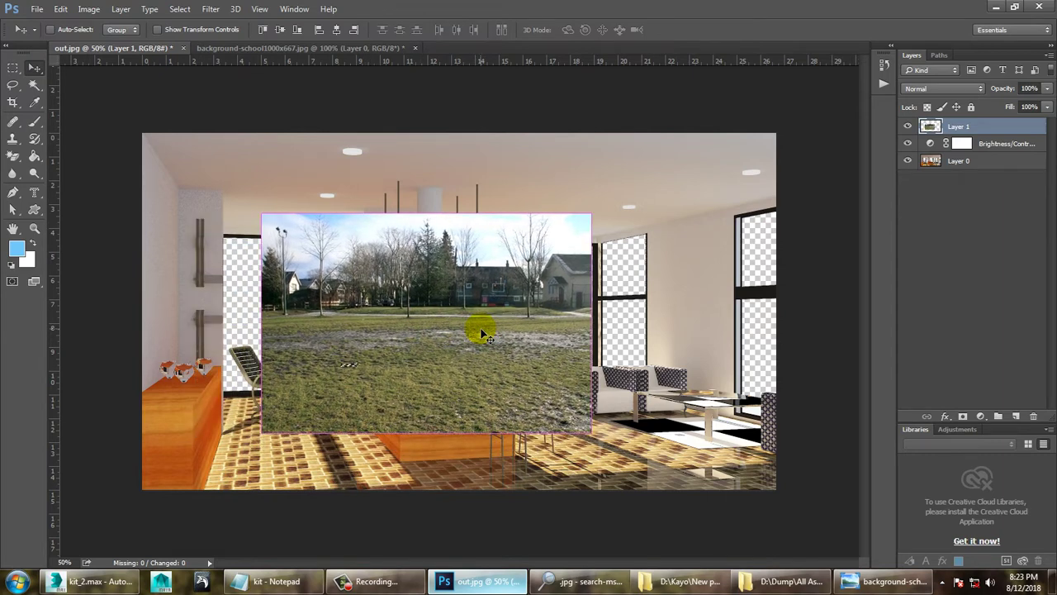
key(ctrl)
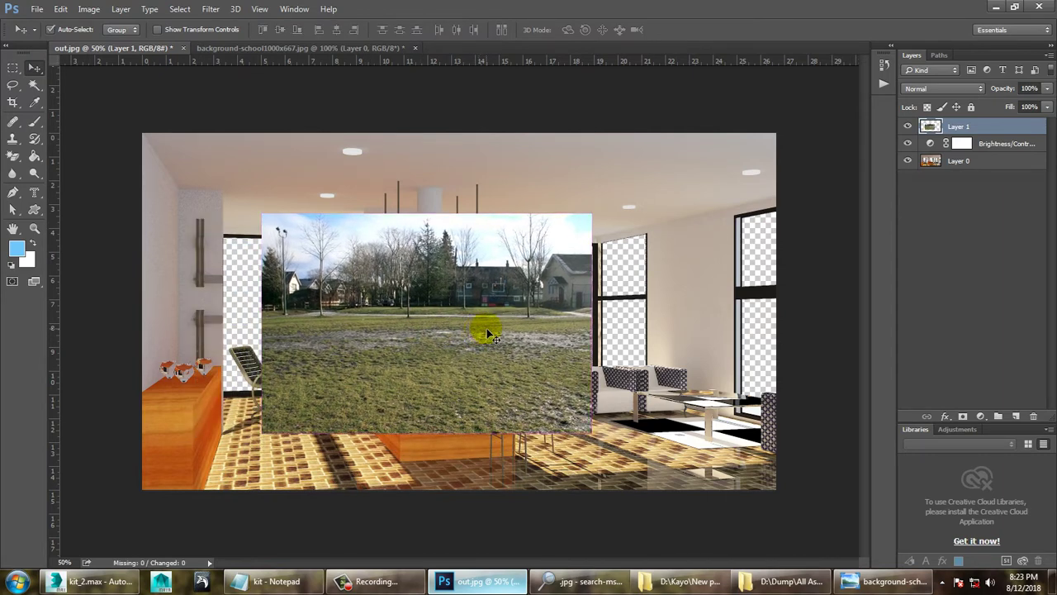
drag(488, 335, 543, 328)
- Scale the park photo to about 174% to fill the canvas, then move it below Layer 0
key(ctrl+t)
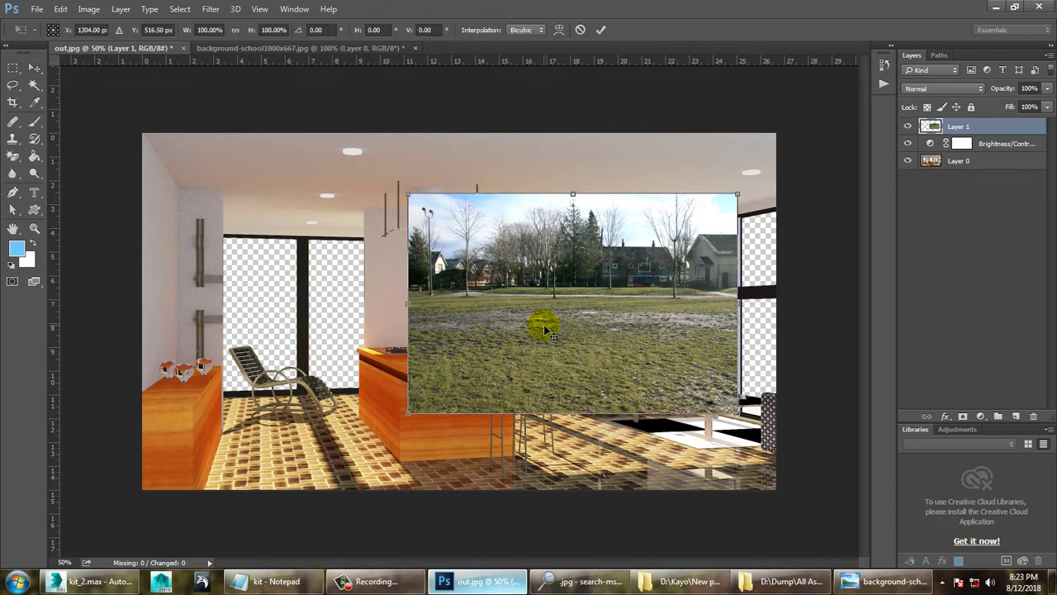
alt+shift+drag(738, 194, 891, 152)
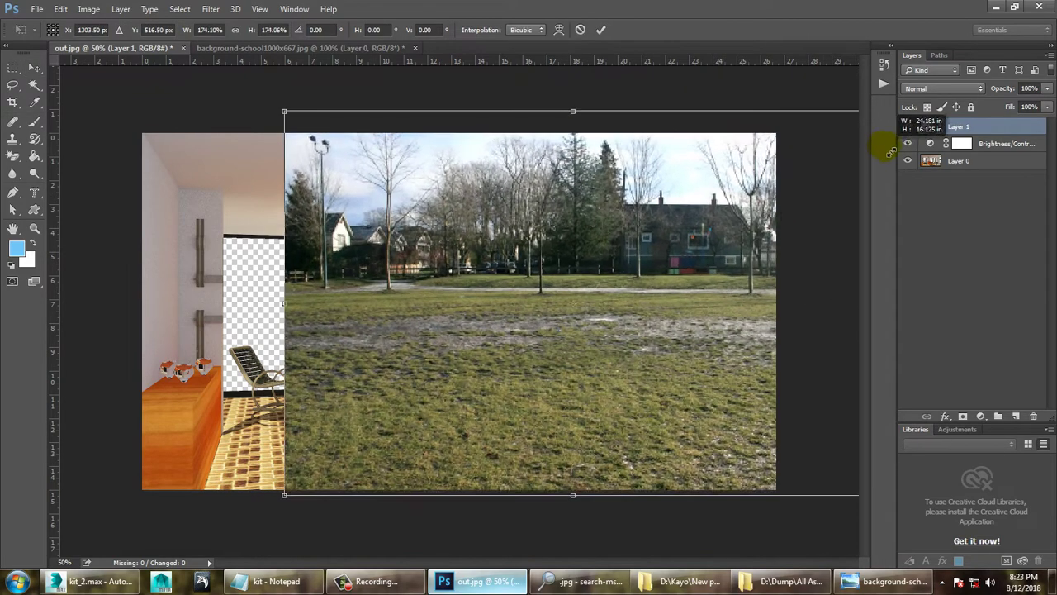
drag(537, 349, 399, 346)
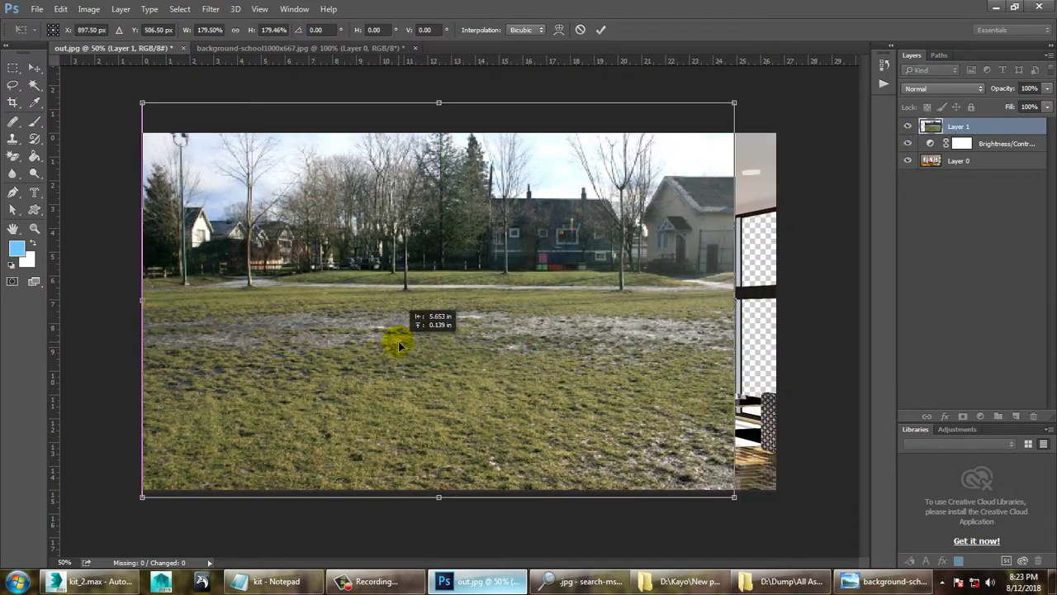
drag(733, 496, 779, 495)
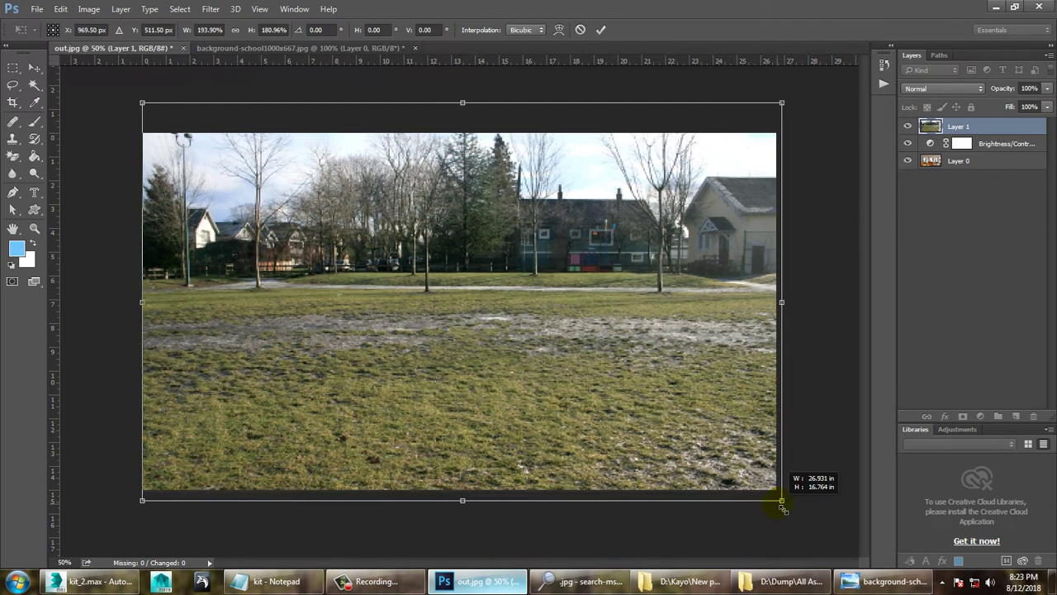
key(Return)
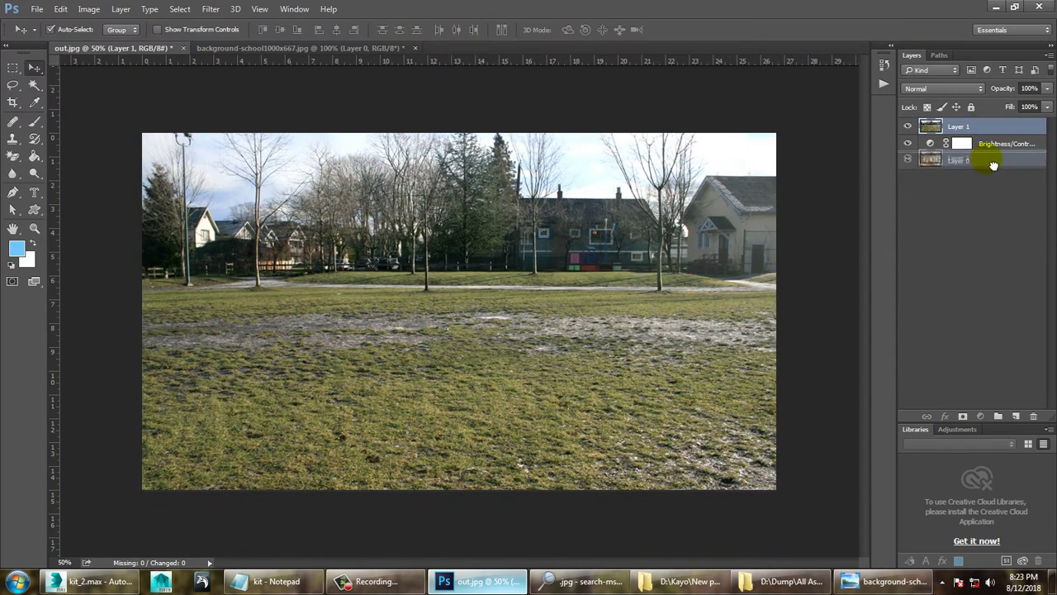
drag(989, 144, 989, 190)
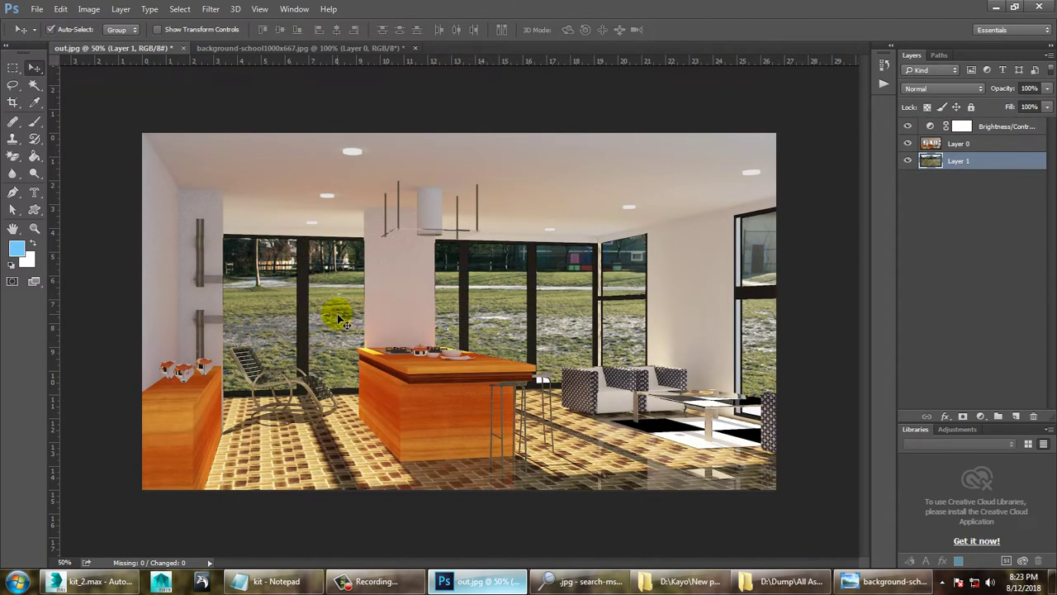
- Drag the park photo lower behind the windows, then select the kitchen render Layer 0
drag(342, 302, 335, 403)
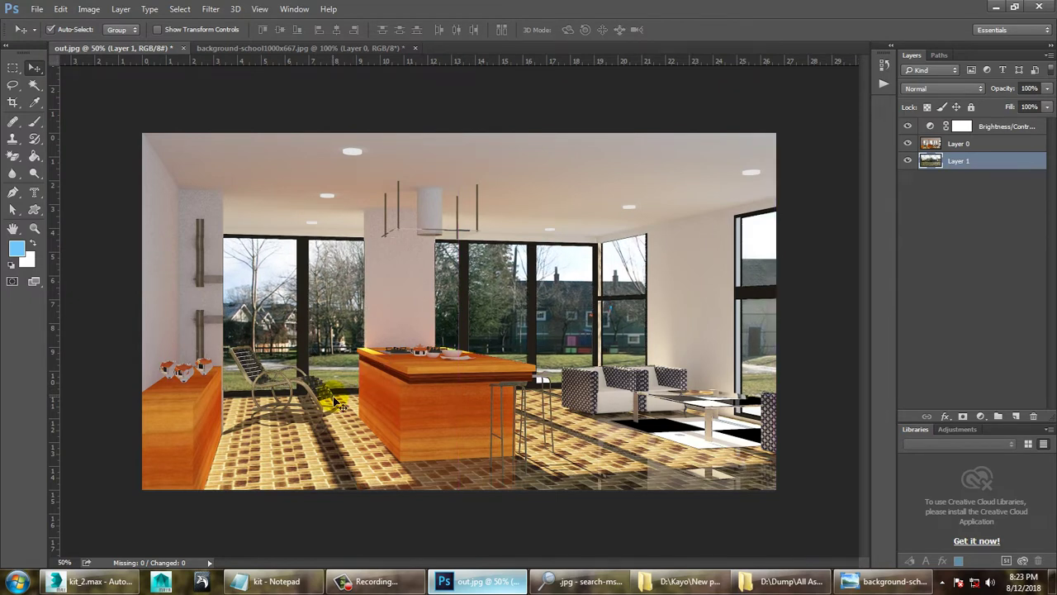
click(973, 146)
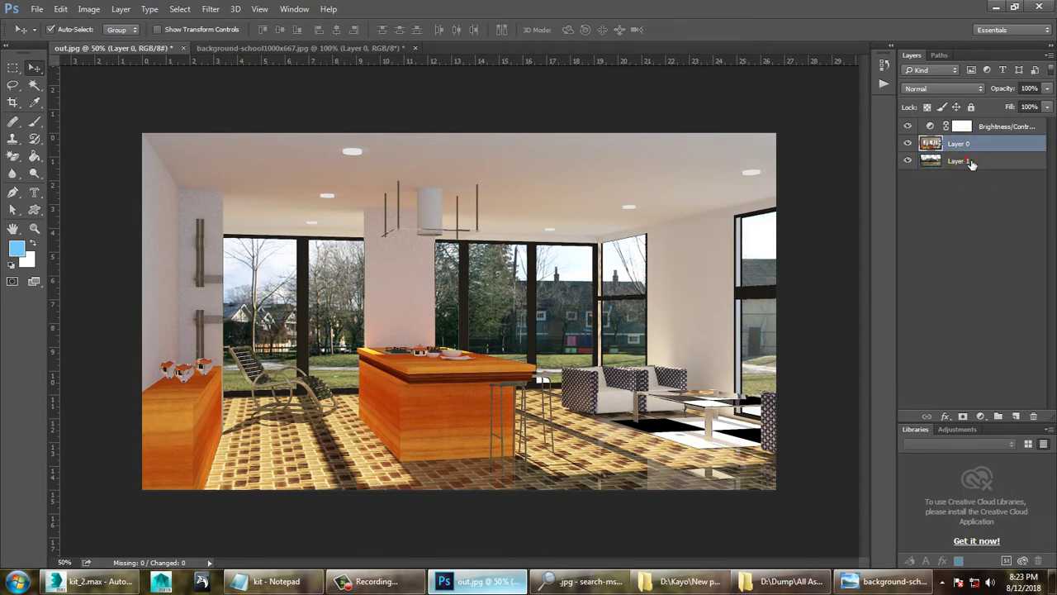
click(968, 161)
click(958, 145)
click(89, 9)
mouse_move(108, 42)
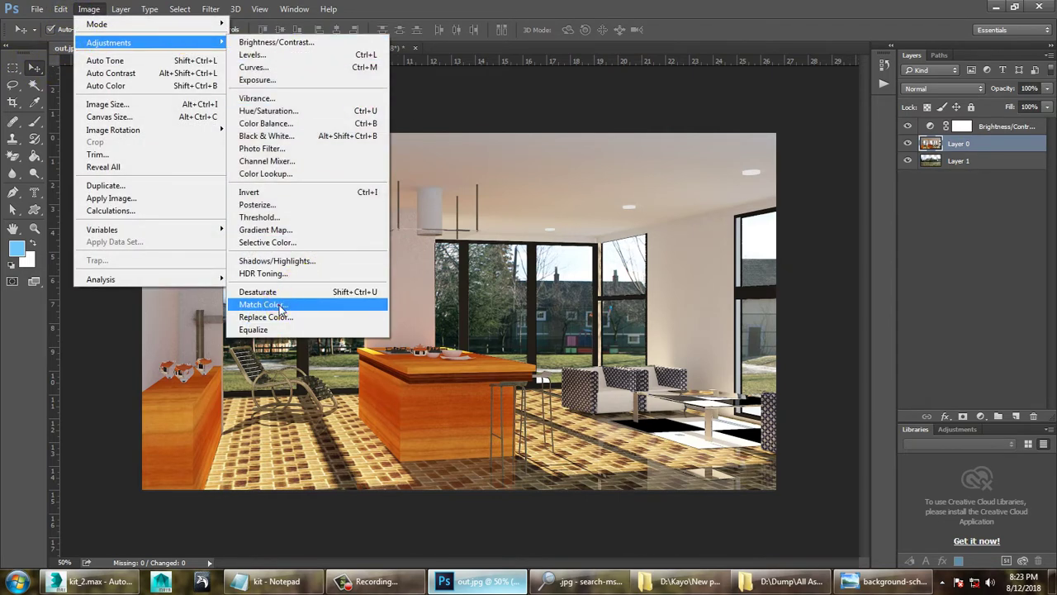
- Apply Match Color to Layer 0 with source out.jpg, Layer 1, and Fade about 56
click(280, 304)
click(748, 372)
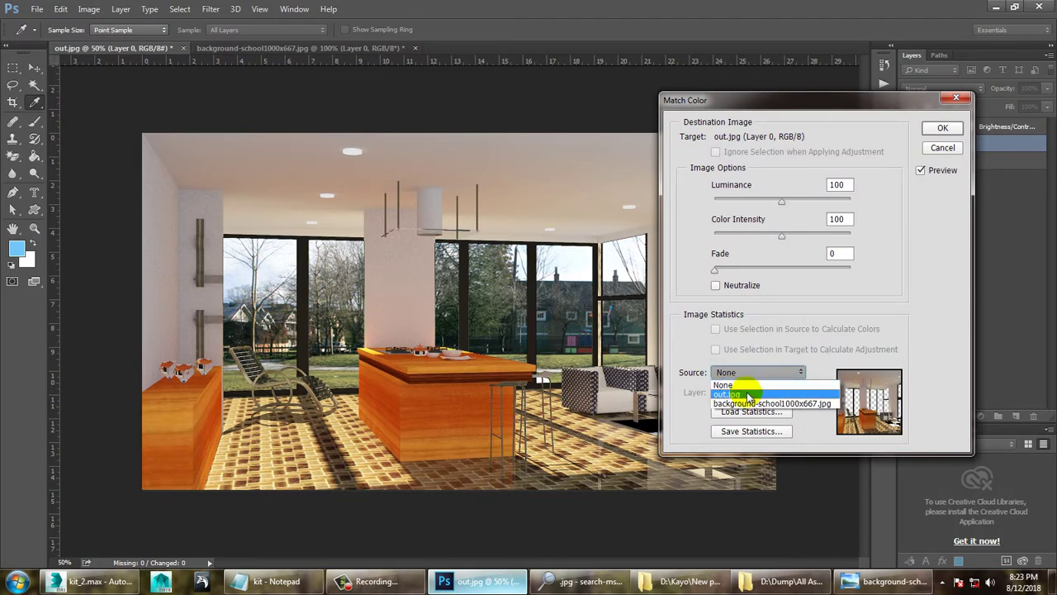
click(739, 396)
click(747, 392)
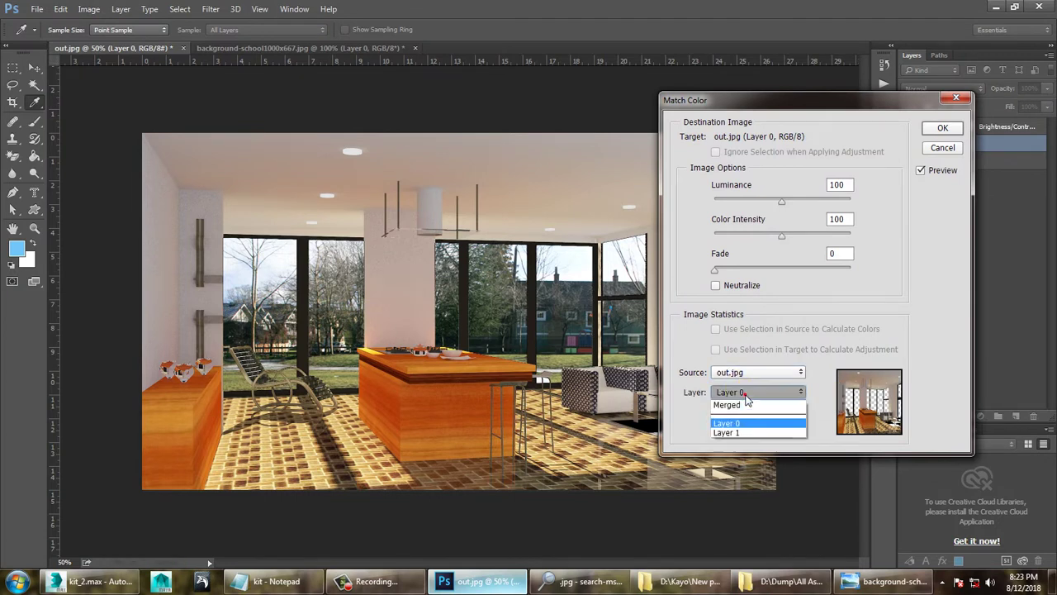
click(747, 430)
click(747, 432)
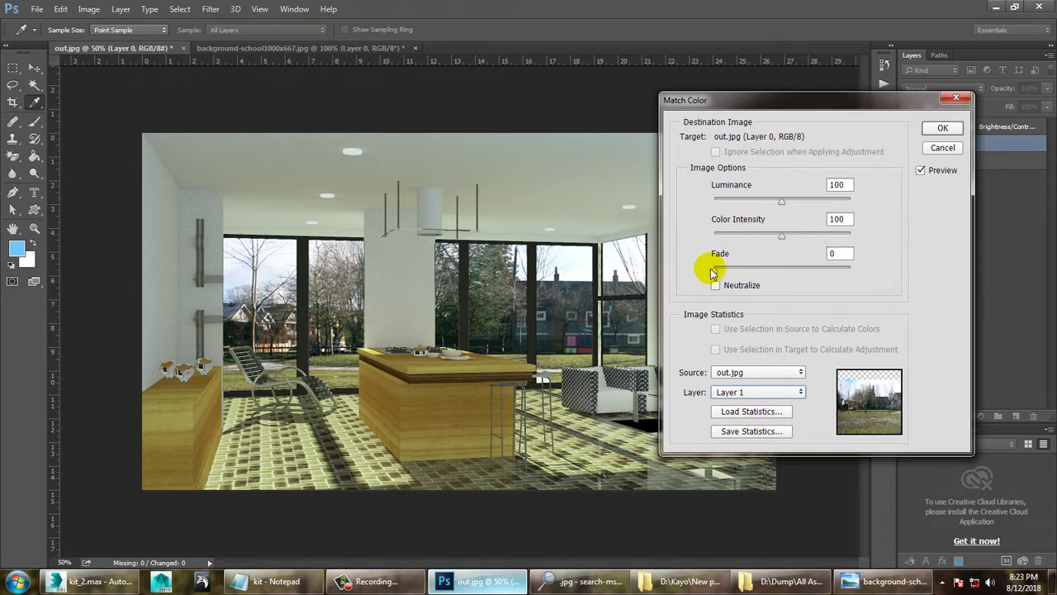
drag(713, 274, 721, 275)
mouse_move(789, 273)
mouse_down()
mouse_move(750, 276)
mouse_move(801, 279)
mouse_up()
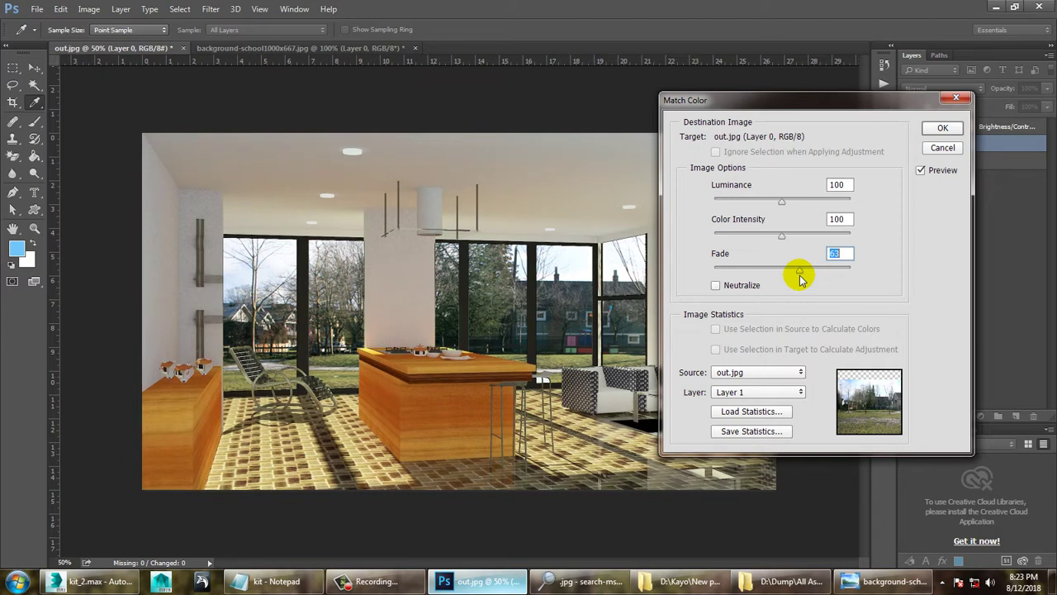
click(943, 129)
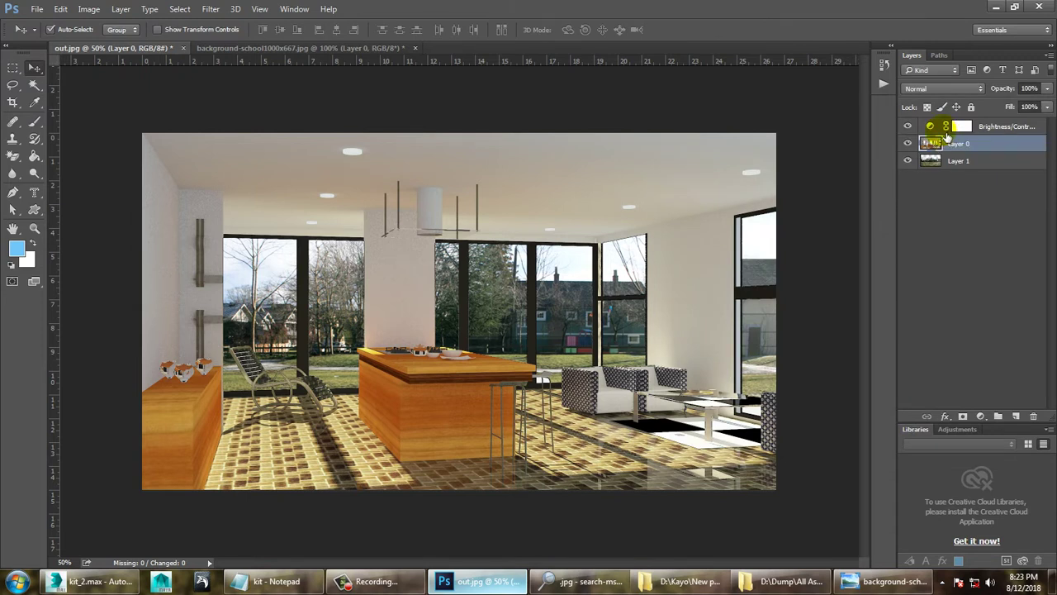
- Add an Exposure +1.79 adjustment layer above Layer 1, then nudge the park photo slightly
click(946, 160)
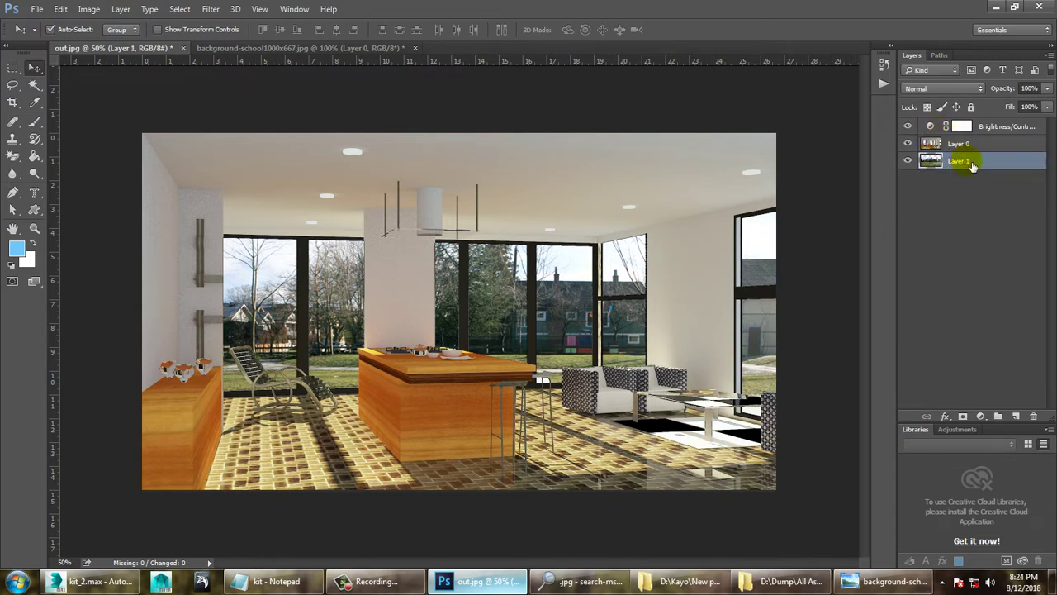
click(984, 149)
click(985, 163)
click(981, 417)
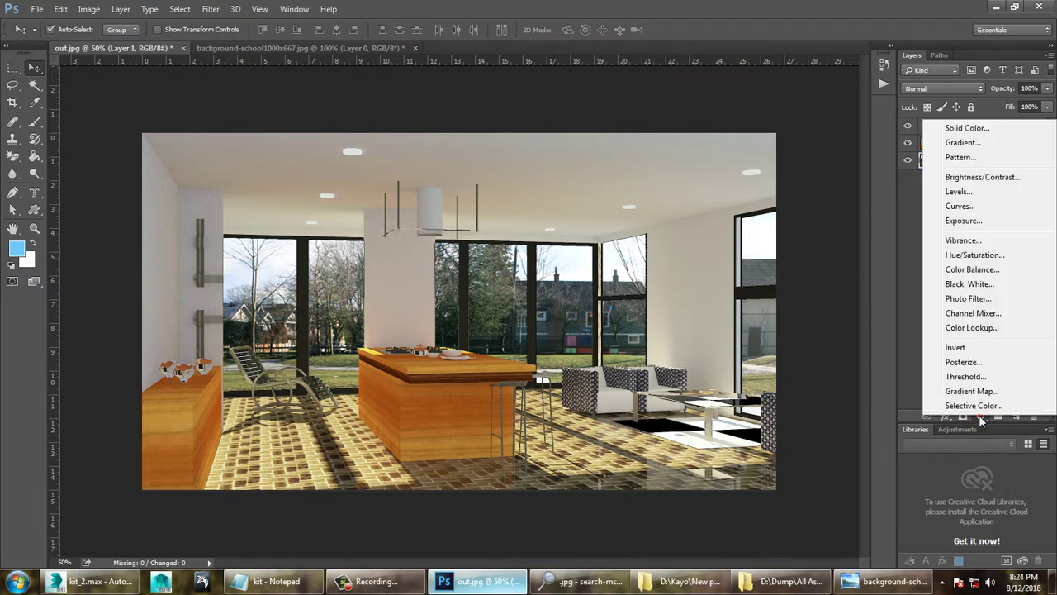
click(963, 221)
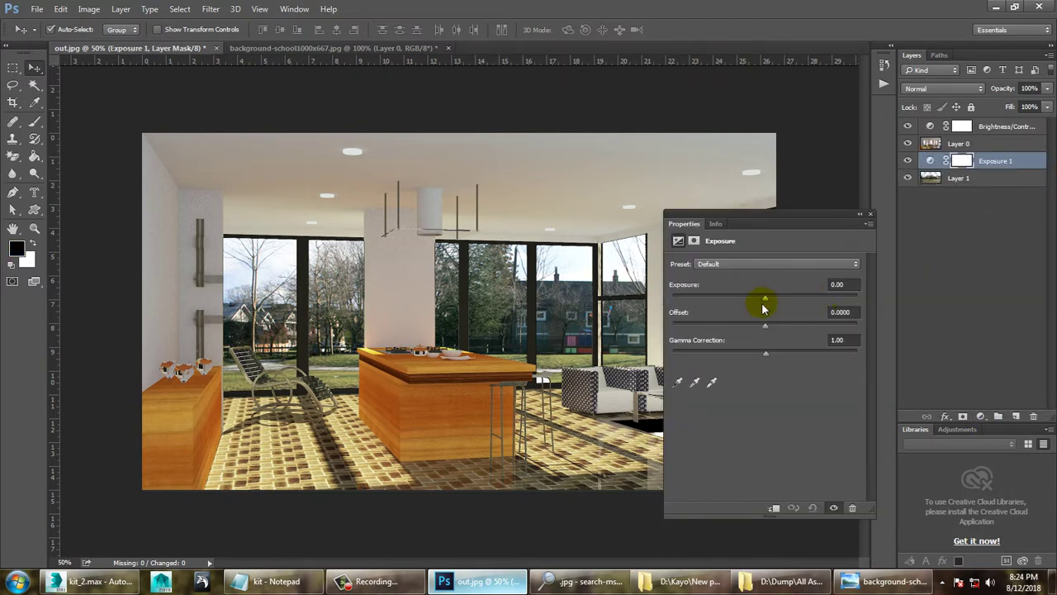
drag(766, 300, 790, 298)
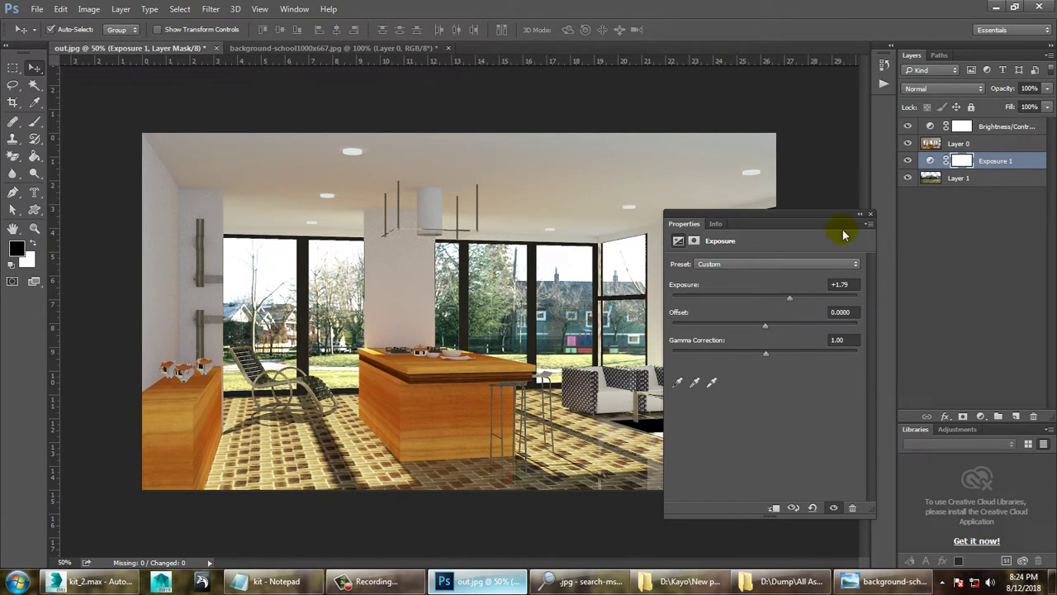
click(871, 217)
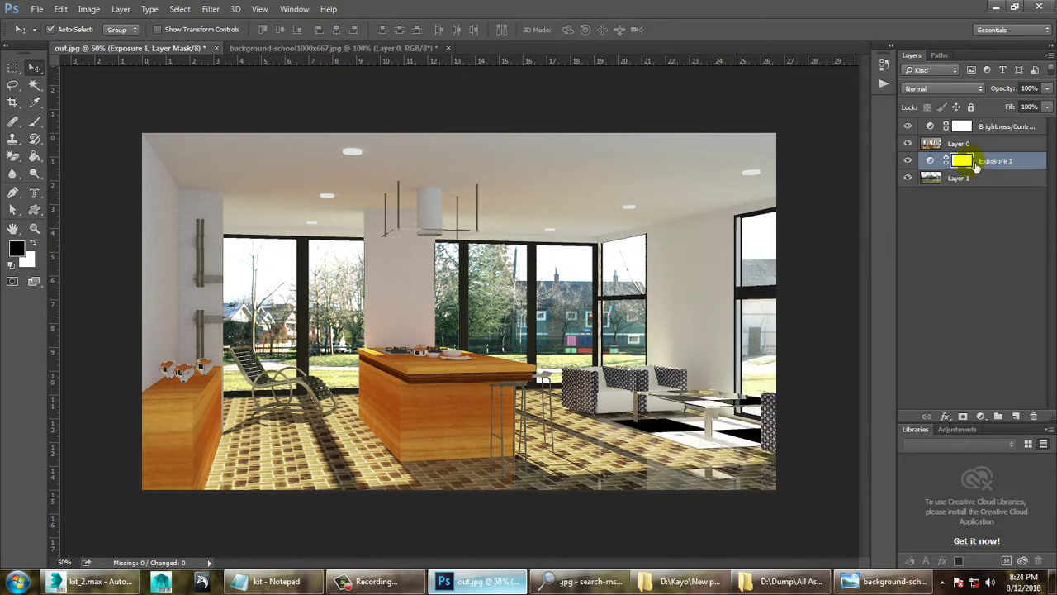
click(946, 177)
drag(498, 311, 498, 313)
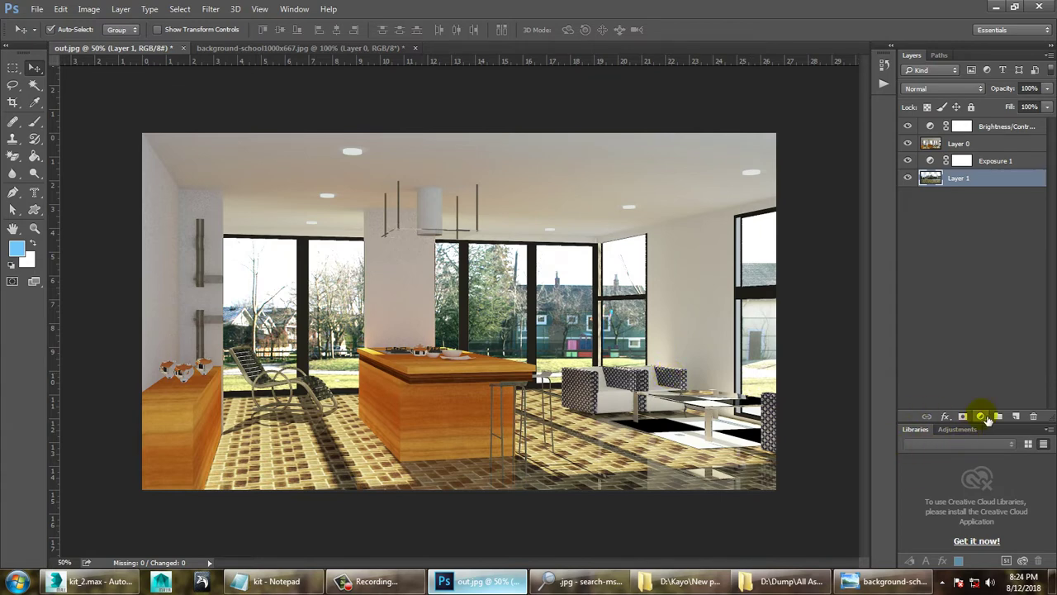
- Select the kitchen render Layer 0, adding and then undoing a layer mask
click(981, 416)
click(916, 287)
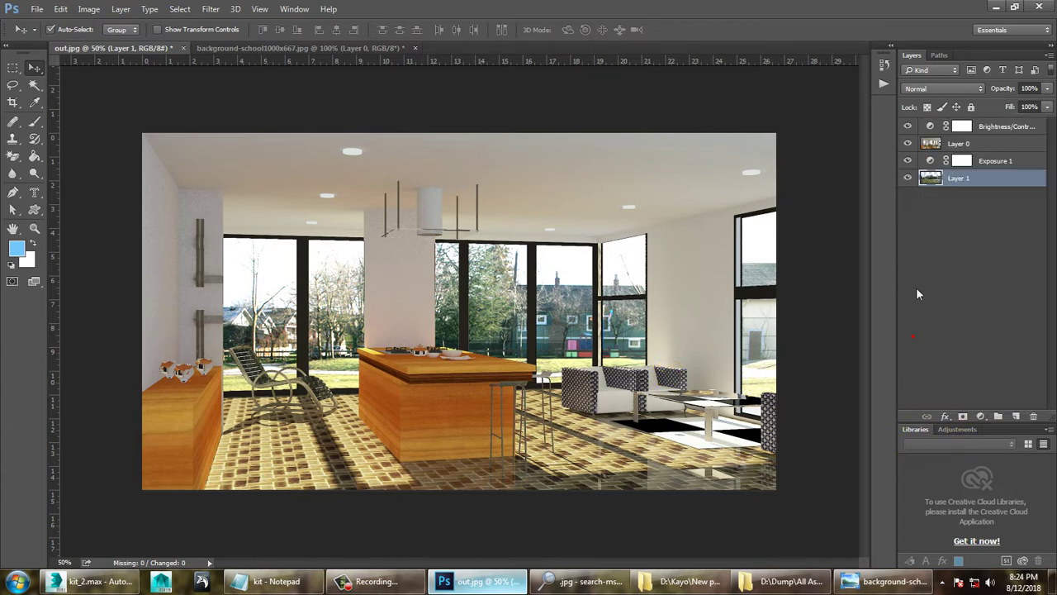
click(958, 145)
click(962, 417)
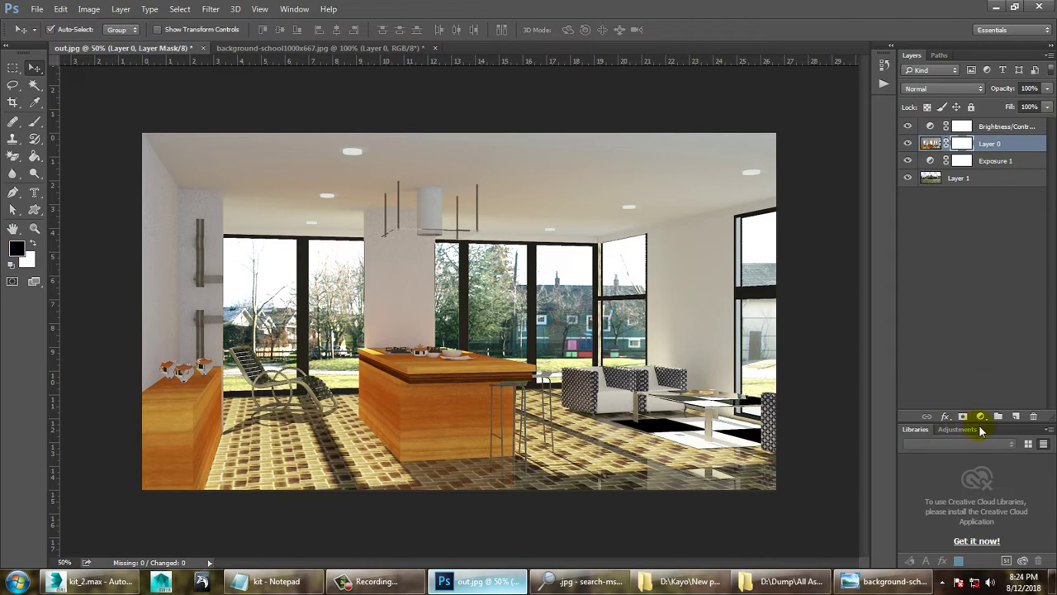
key(ctrl+z)
- Add a Color Balance adjustment above Layer 0, shifting midtones toward red by +13
click(980, 416)
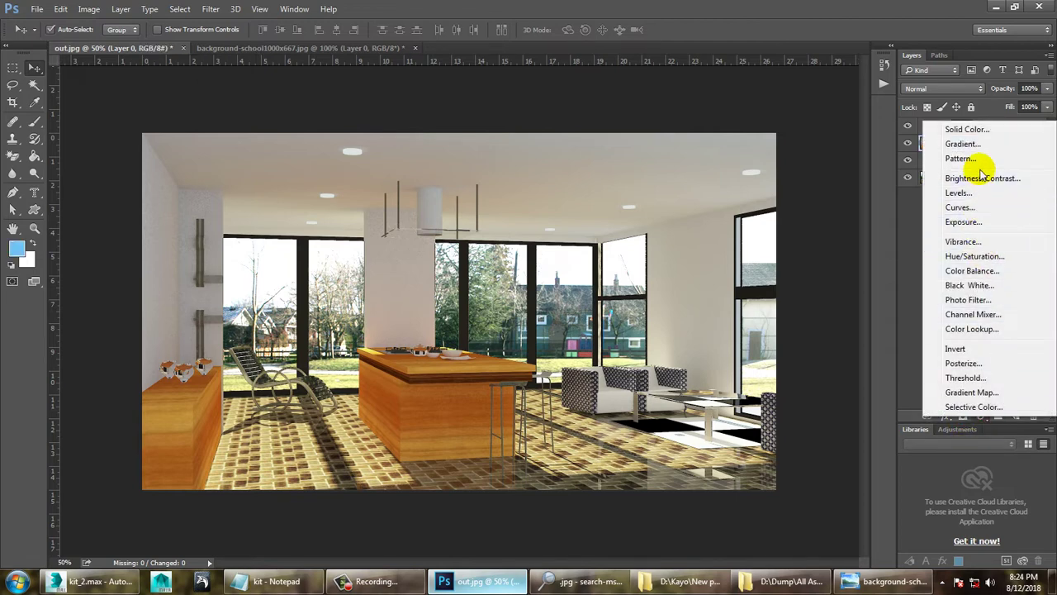
click(974, 272)
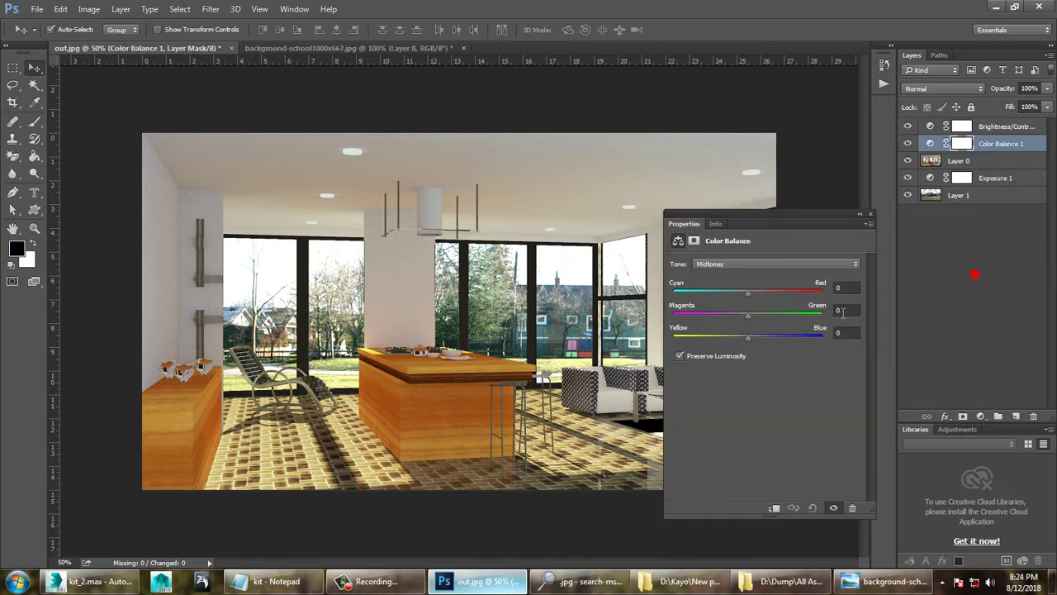
click(748, 293)
drag(753, 300, 753, 347)
click(871, 217)
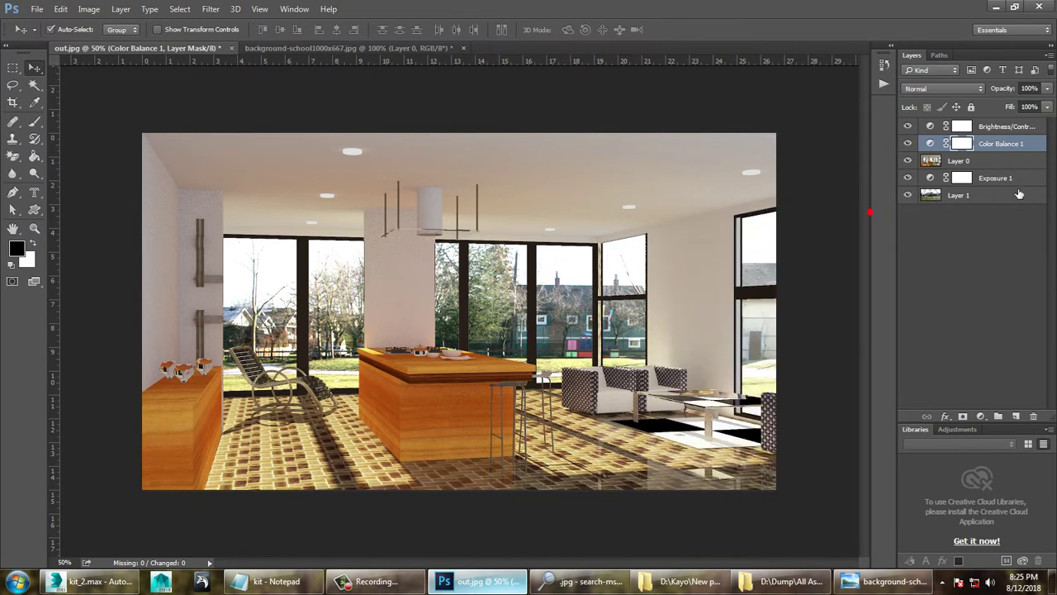
click(981, 196)
- Add Color Balance 2 over the park photo layer, nudging its midtones toward red
click(982, 417)
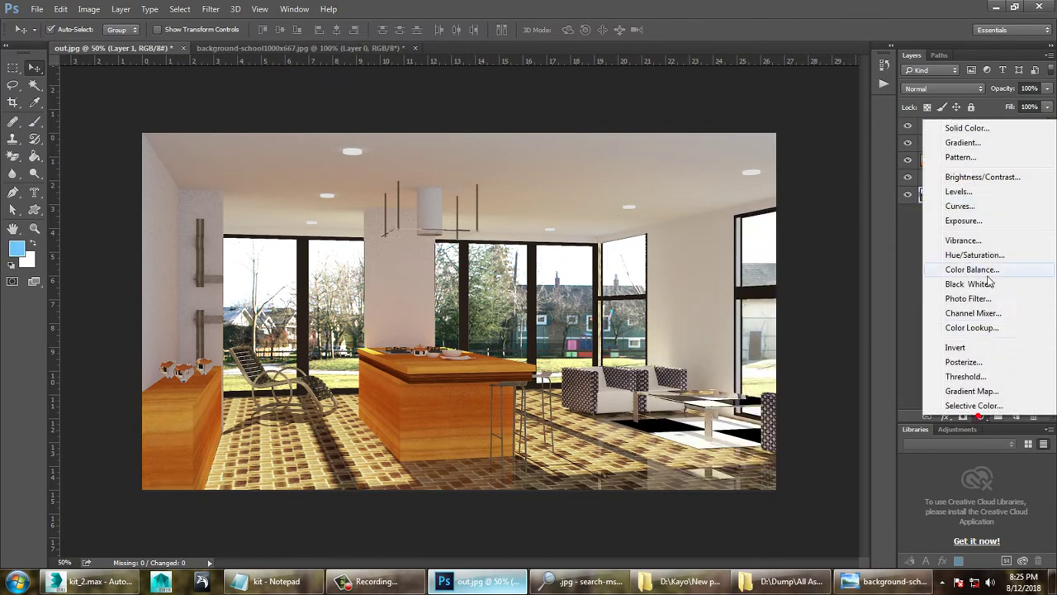
click(968, 268)
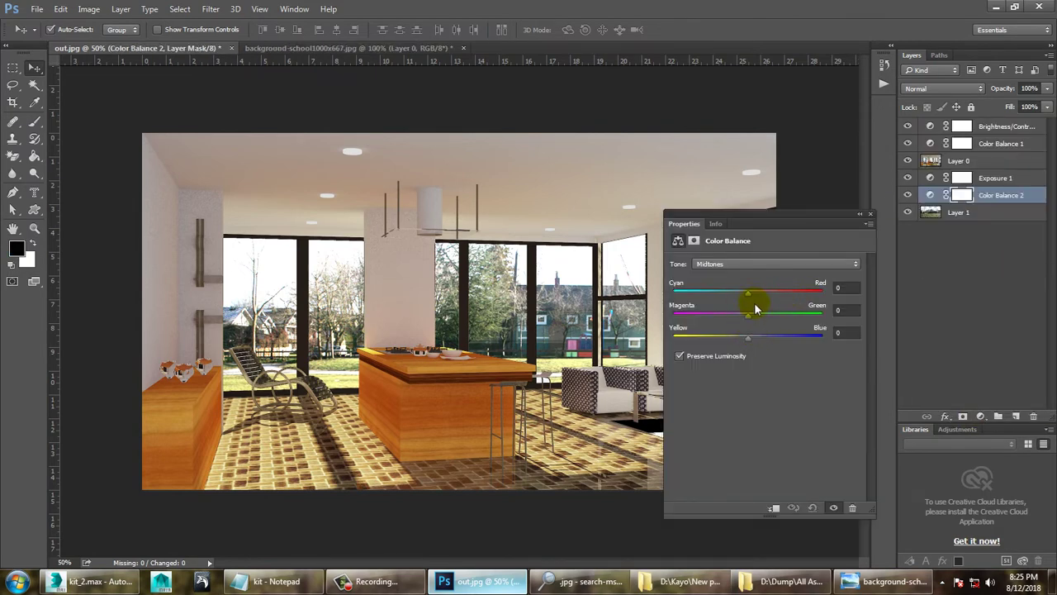
drag(748, 293, 754, 293)
click(872, 214)
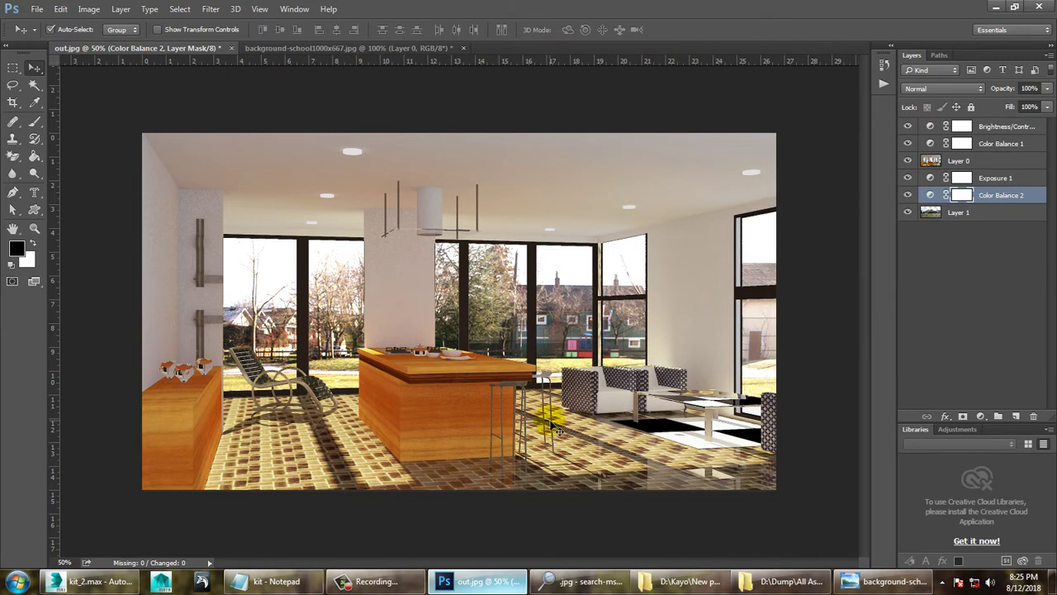
- Apply a Camera Raw Filter to Layer 0: temperature +13, exposure −0.15, contrast +8
click(977, 162)
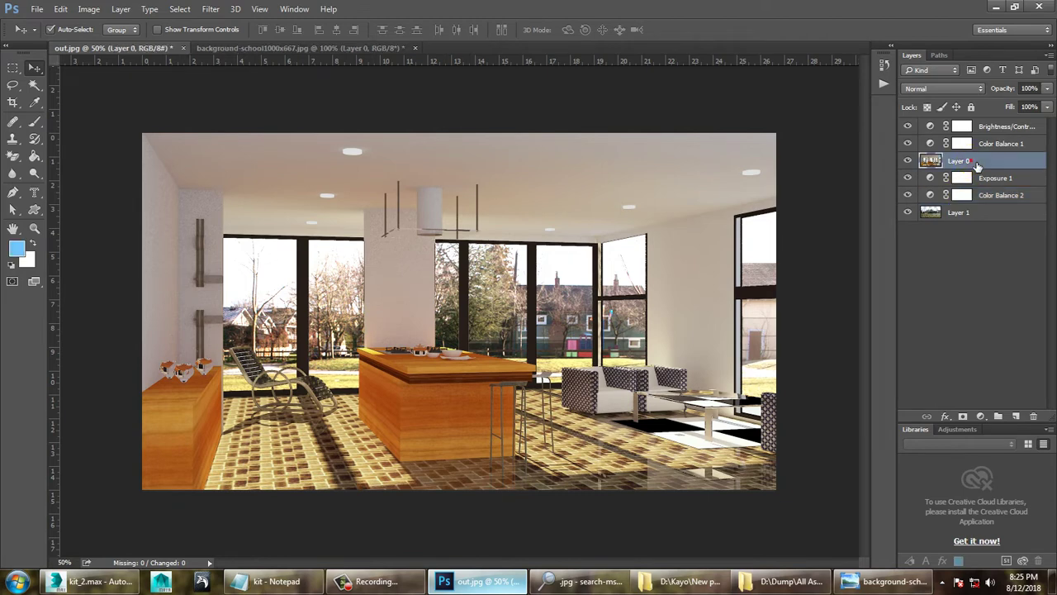
click(210, 9)
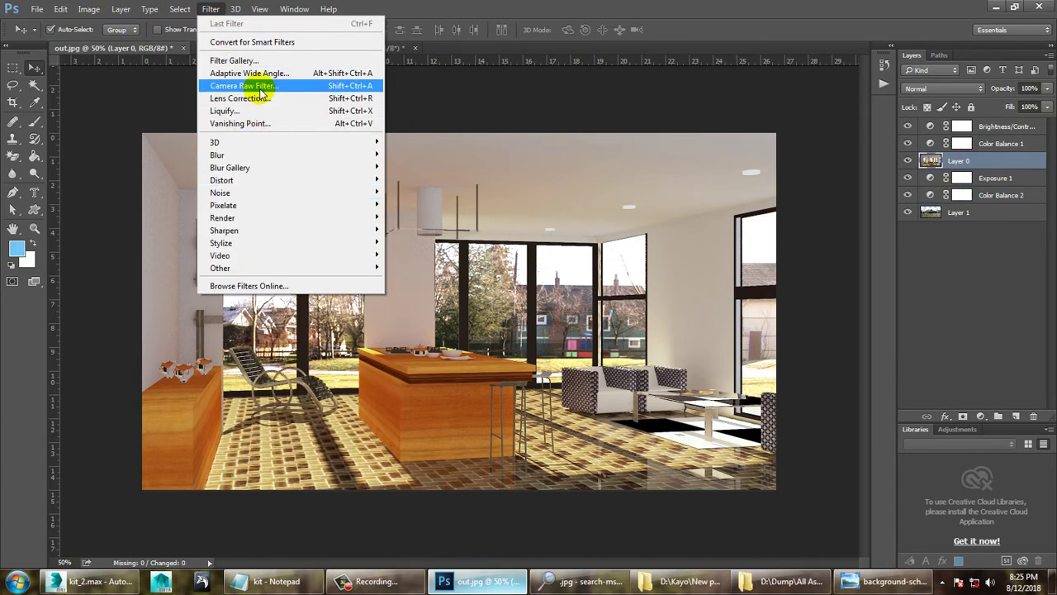
click(260, 87)
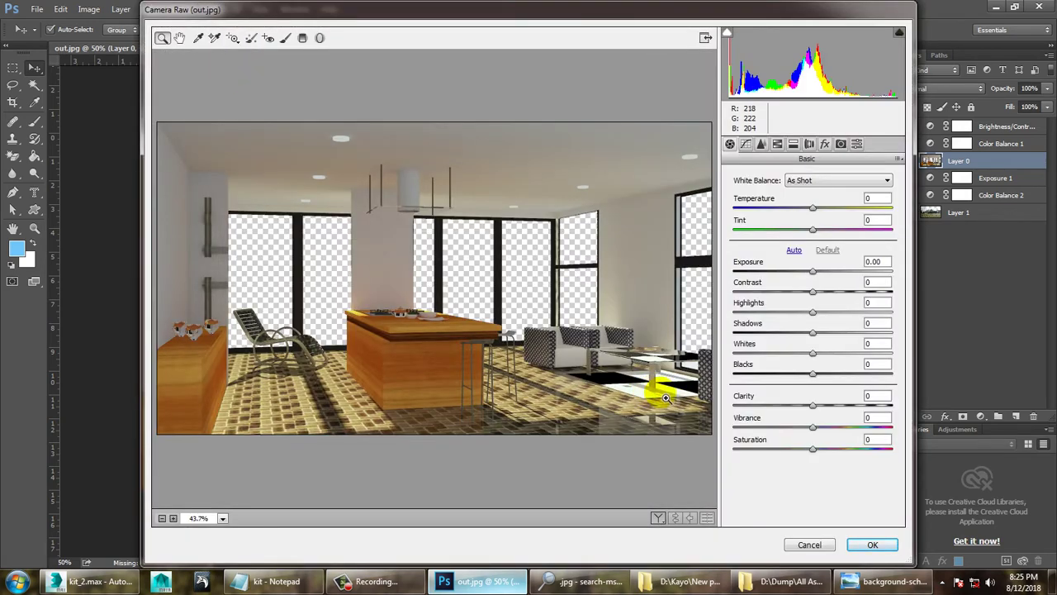
click(233, 38)
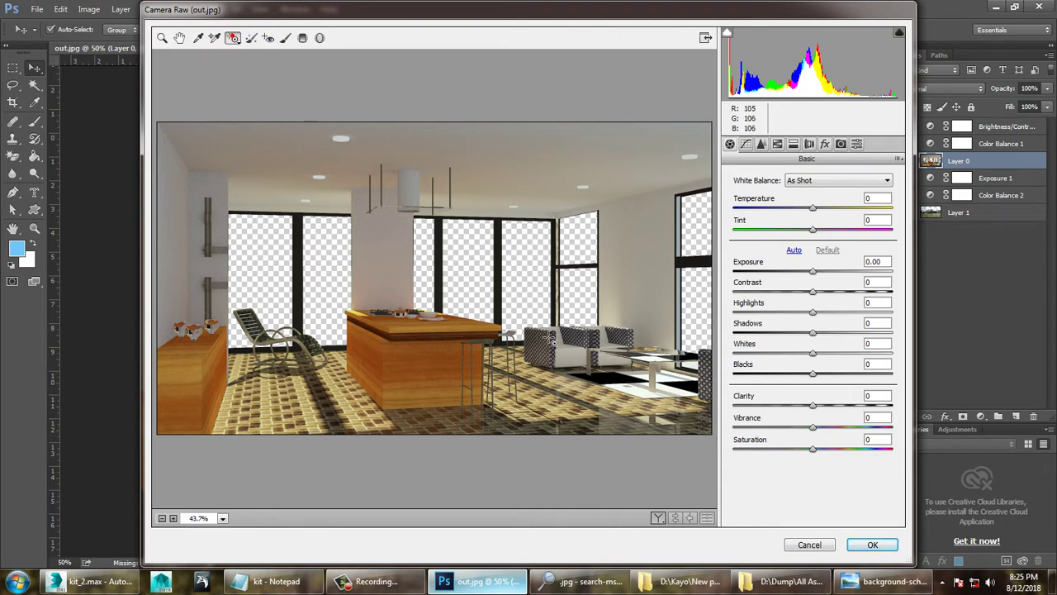
click(554, 314)
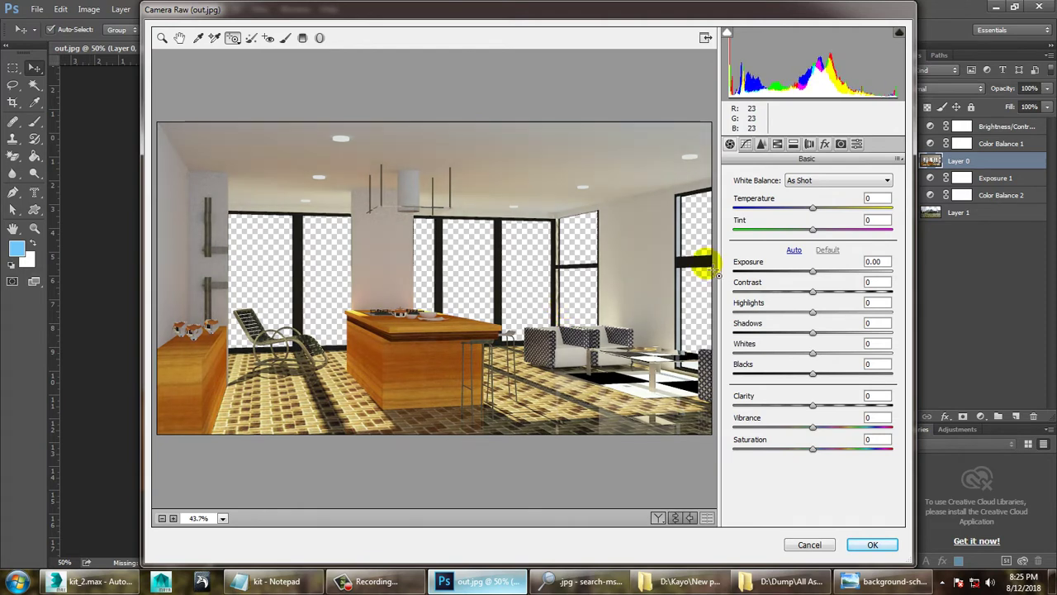
drag(813, 207, 824, 207)
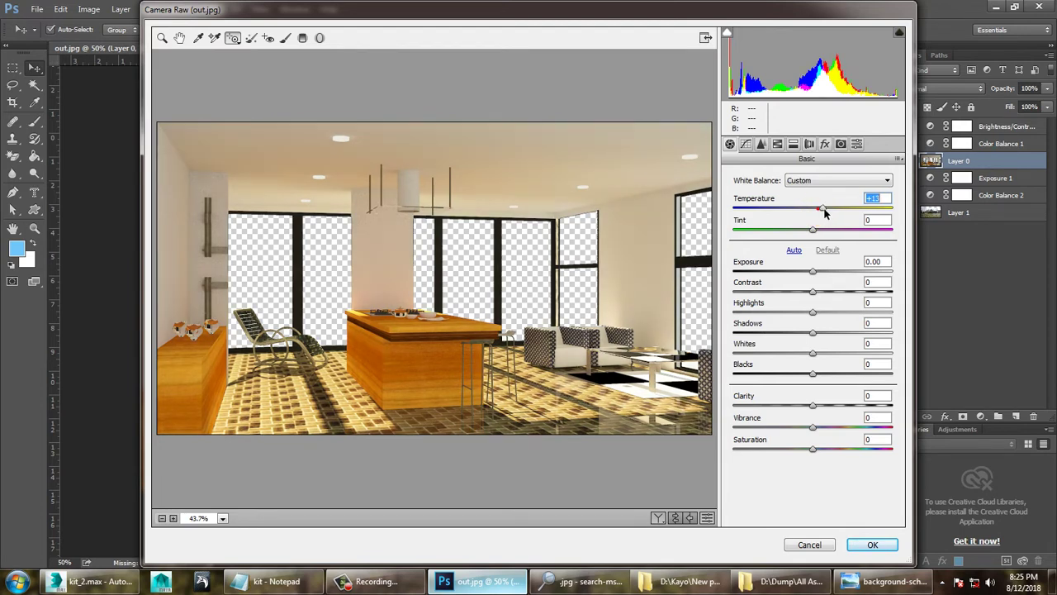
click(815, 272)
mouse_move(814, 272)
mouse_down()
mouse_move(802, 271)
mouse_move(811, 274)
mouse_move(805, 295)
mouse_move(822, 289)
mouse_move(824, 314)
mouse_up()
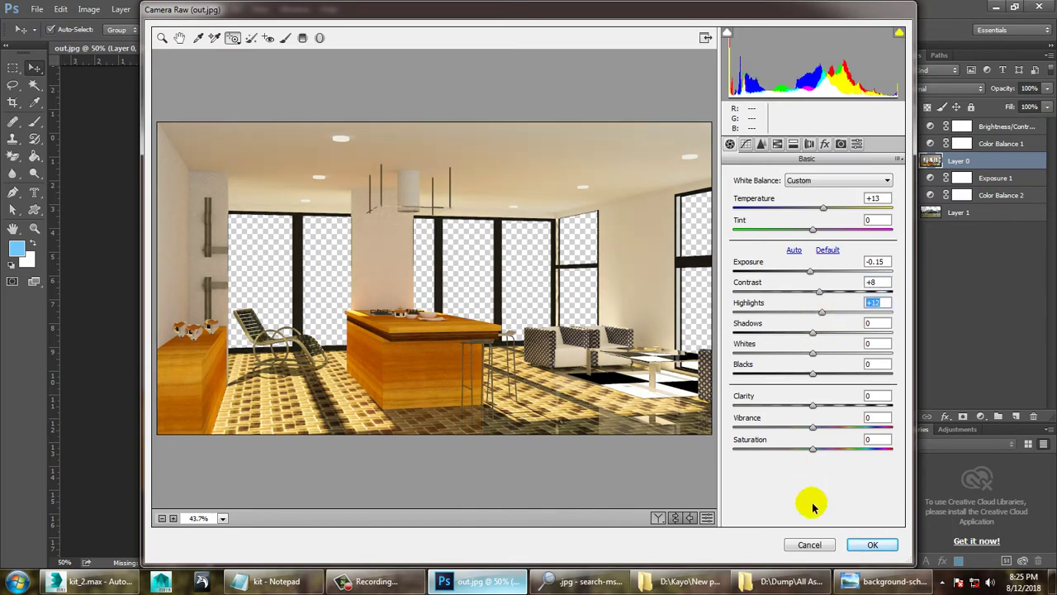
click(866, 544)
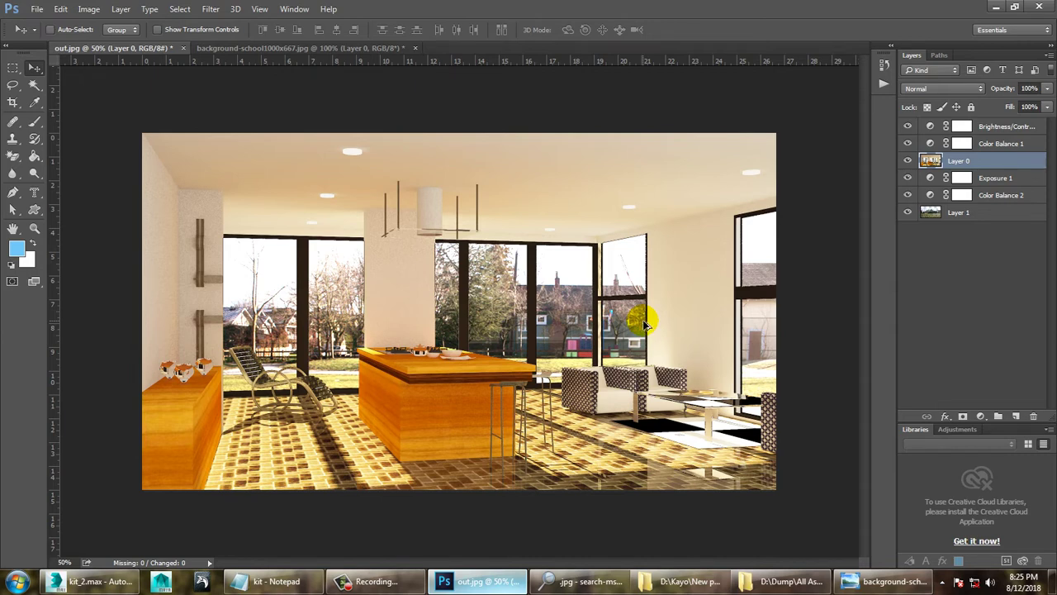
- Replace the Camera Raw warming with a Sepia Photo Filter adjustment at 43% density
key(ctrl+z)
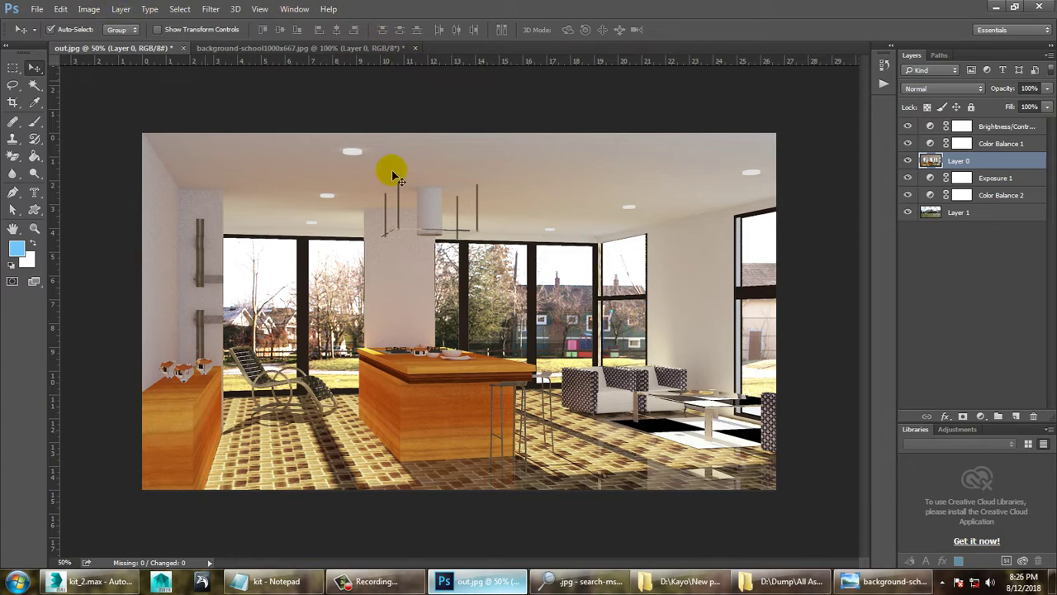
click(981, 417)
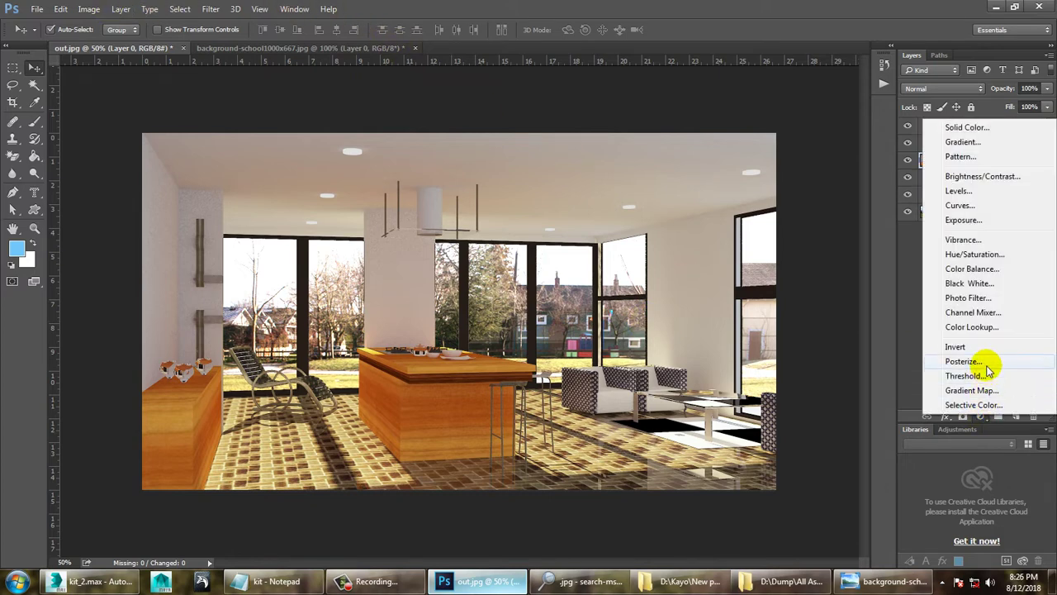
click(967, 298)
click(772, 263)
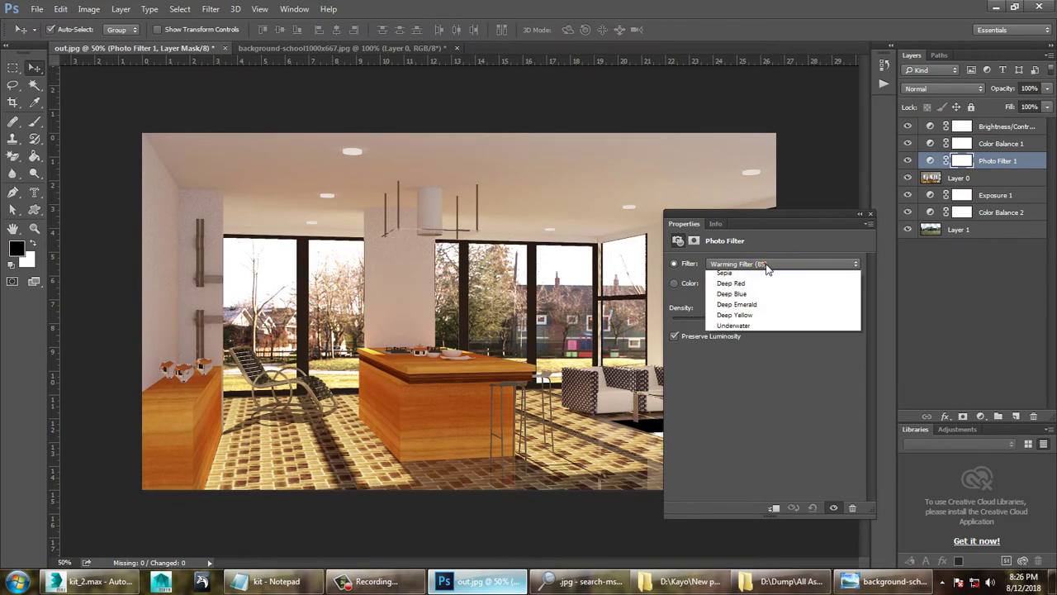
click(750, 424)
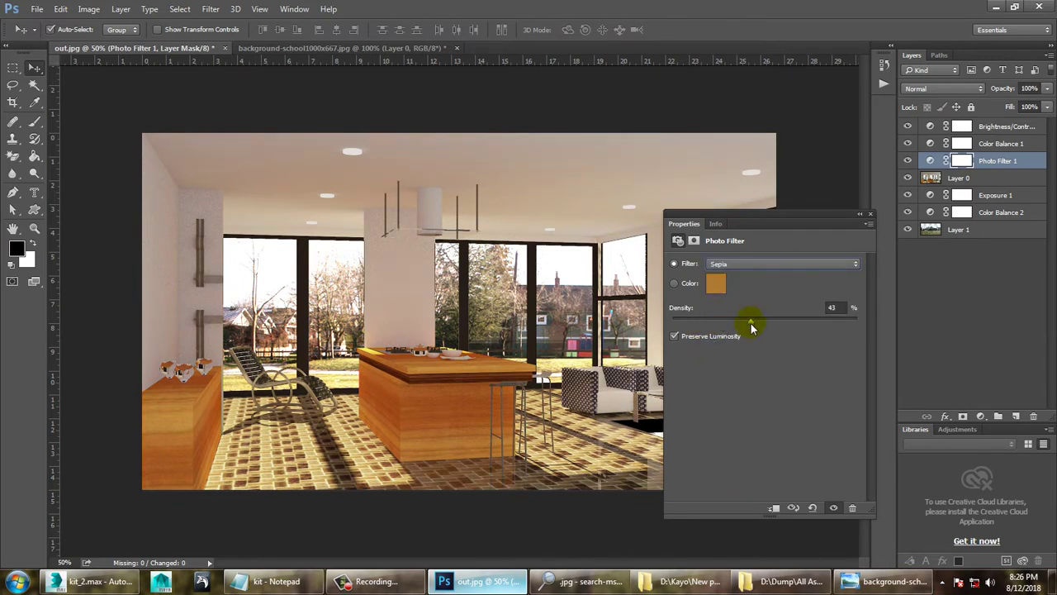
click(871, 214)
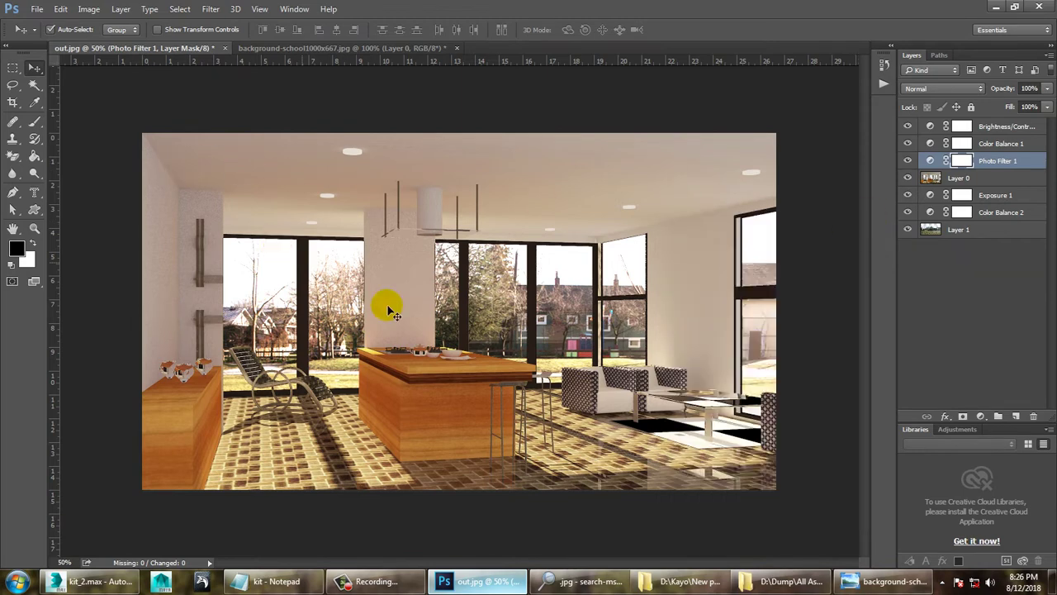
click(983, 178)
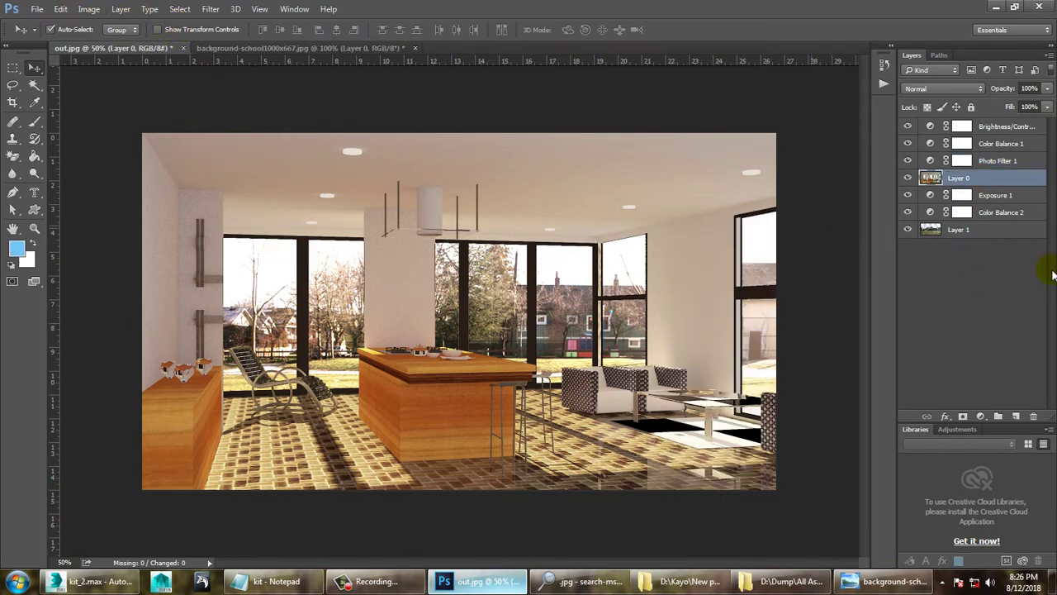
click(980, 417)
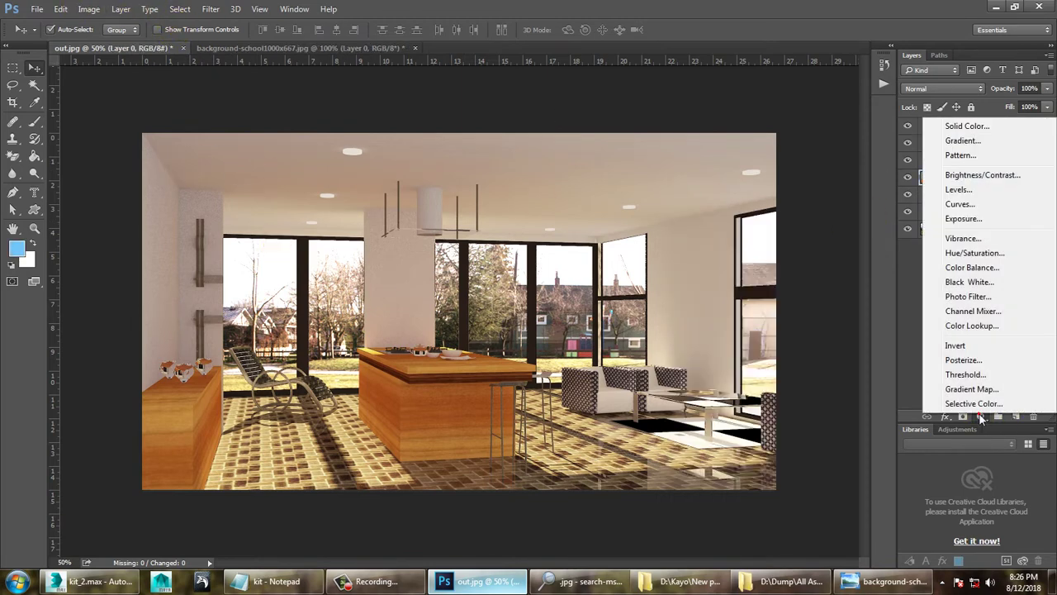
- Add a Curves adjustment above Layer 0 with a gentle S-shaped RGB curve
click(960, 204)
drag(823, 333, 814, 326)
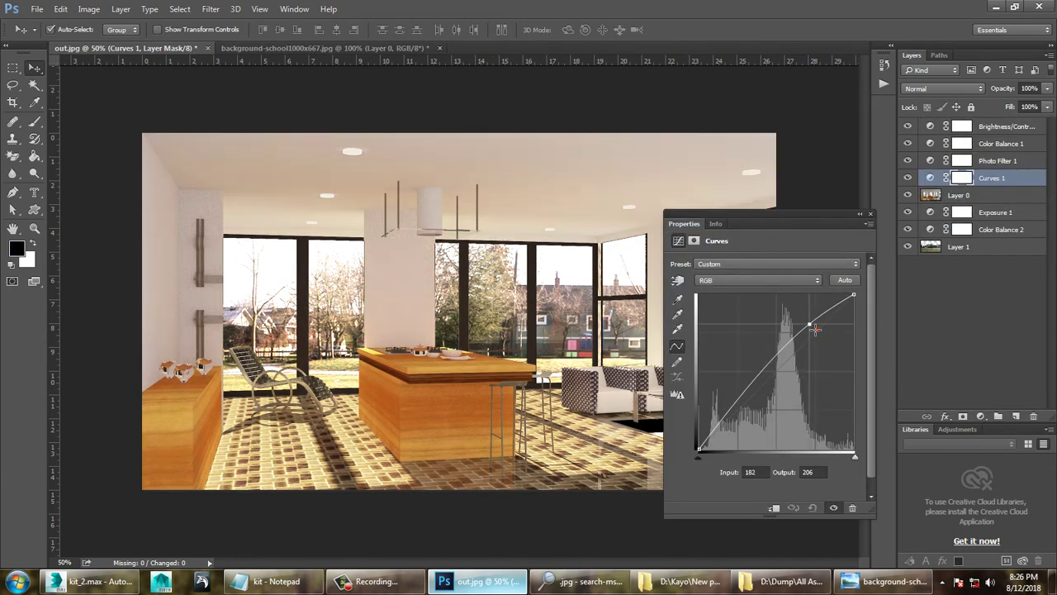
drag(739, 397, 751, 407)
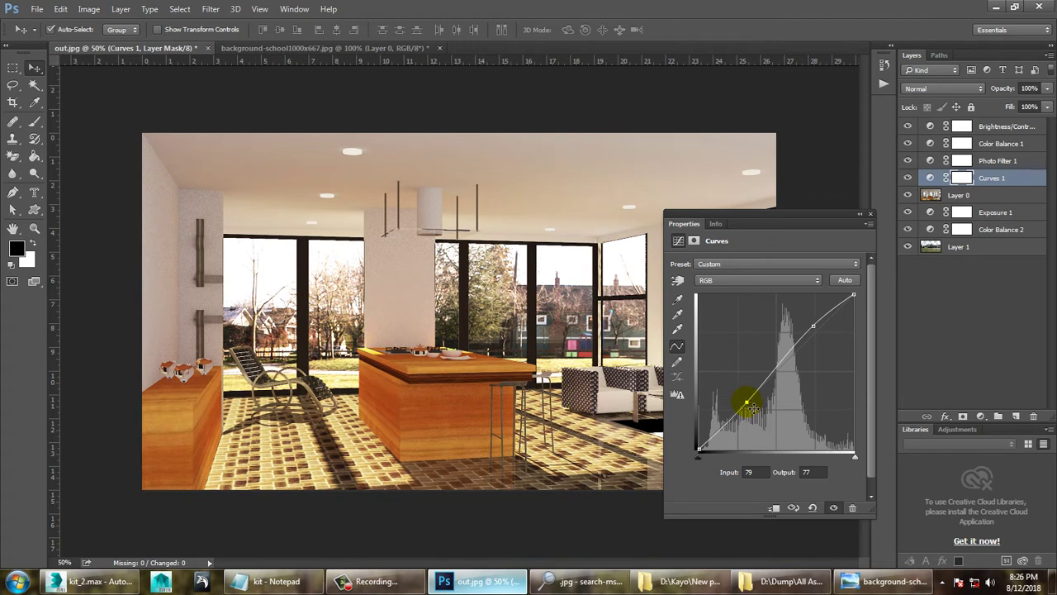
click(871, 216)
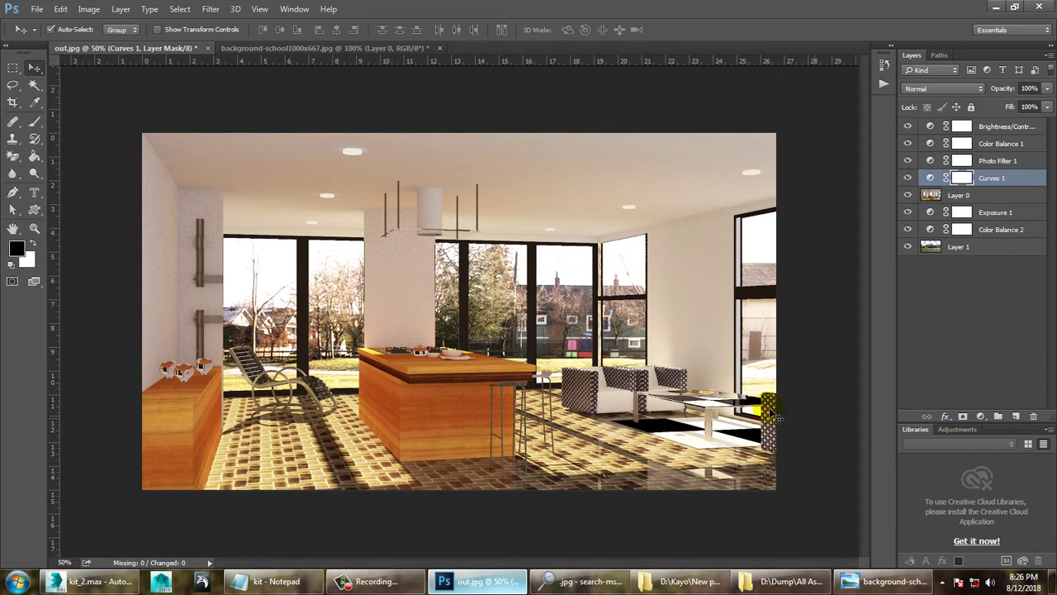
- Crop the composite's left edge inward, cutting away most of the wall and side cabinet
click(14, 103)
drag(145, 310, 174, 319)
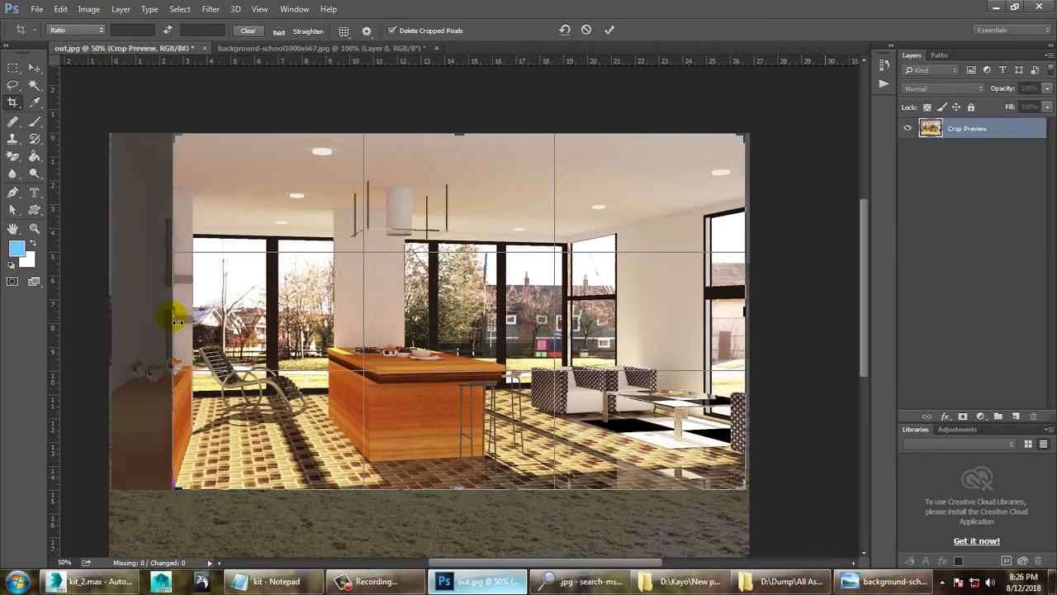
key(Return)
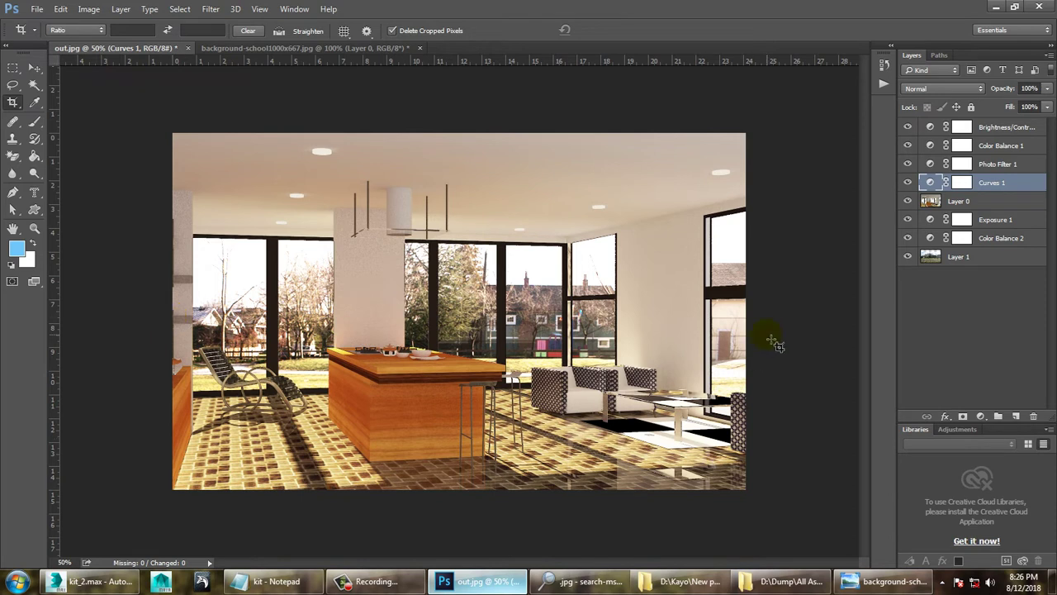
- Add a new line at the end of the Notepad kit note, then minimize Notepad
click(409, 581)
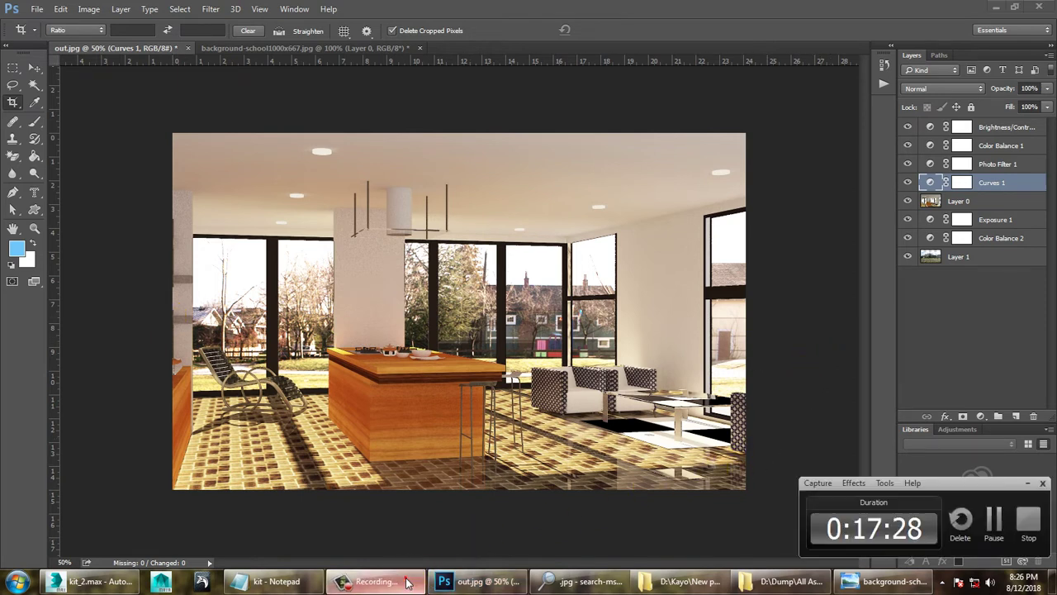
click(409, 581)
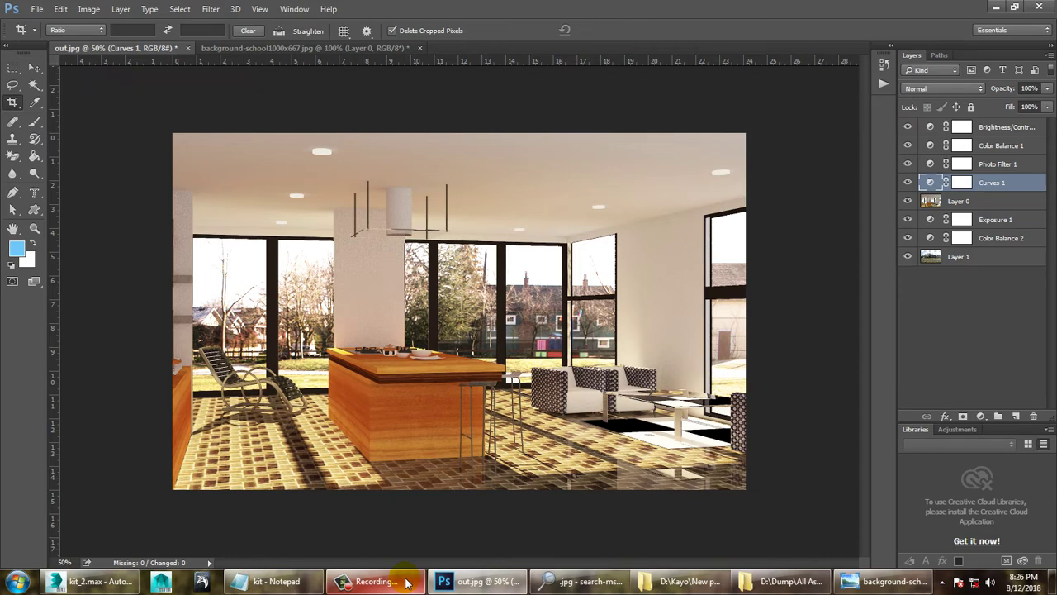
click(273, 581)
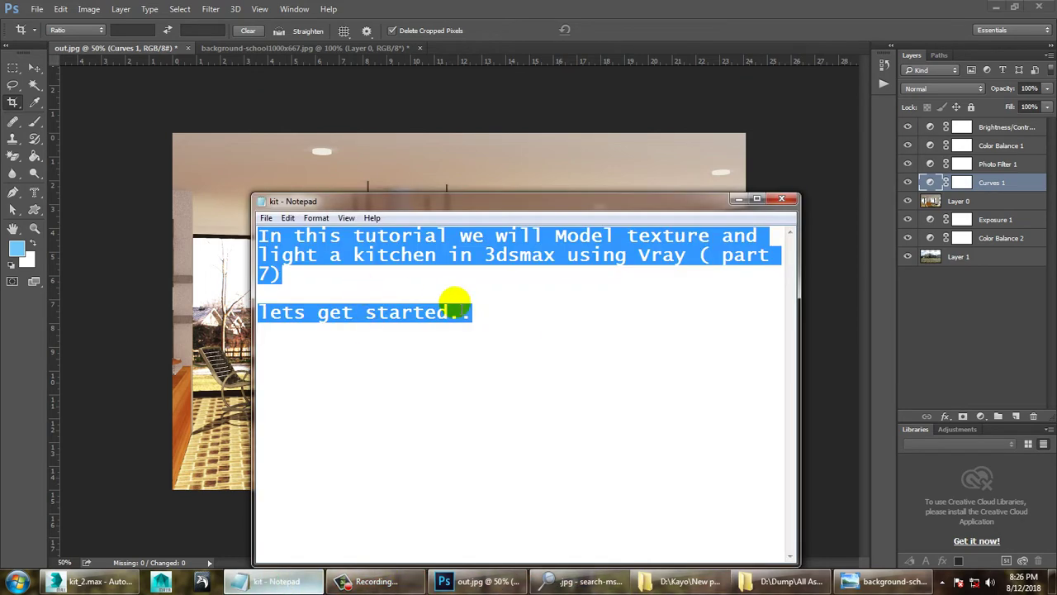
click(496, 312)
key(Return)
key(Return)
text(Thanks for watching..)
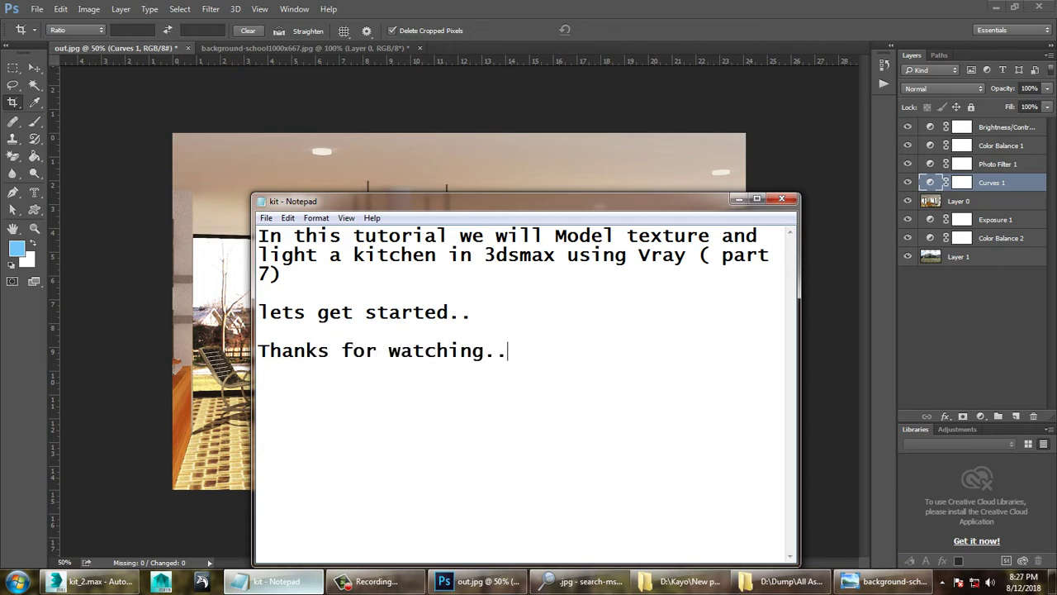
click(738, 200)
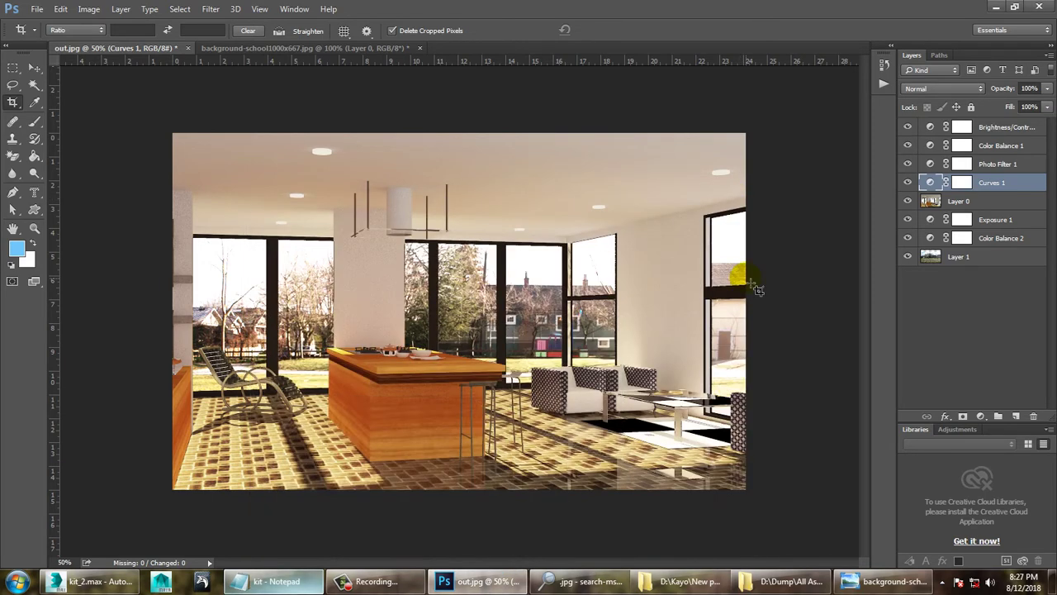
click(1016, 417)
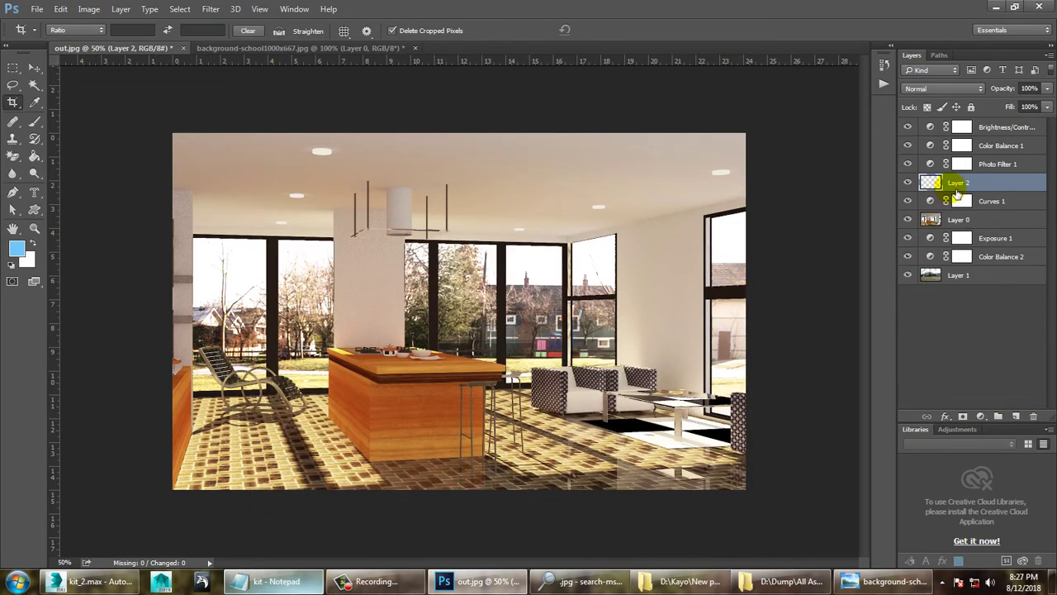
drag(959, 194, 958, 121)
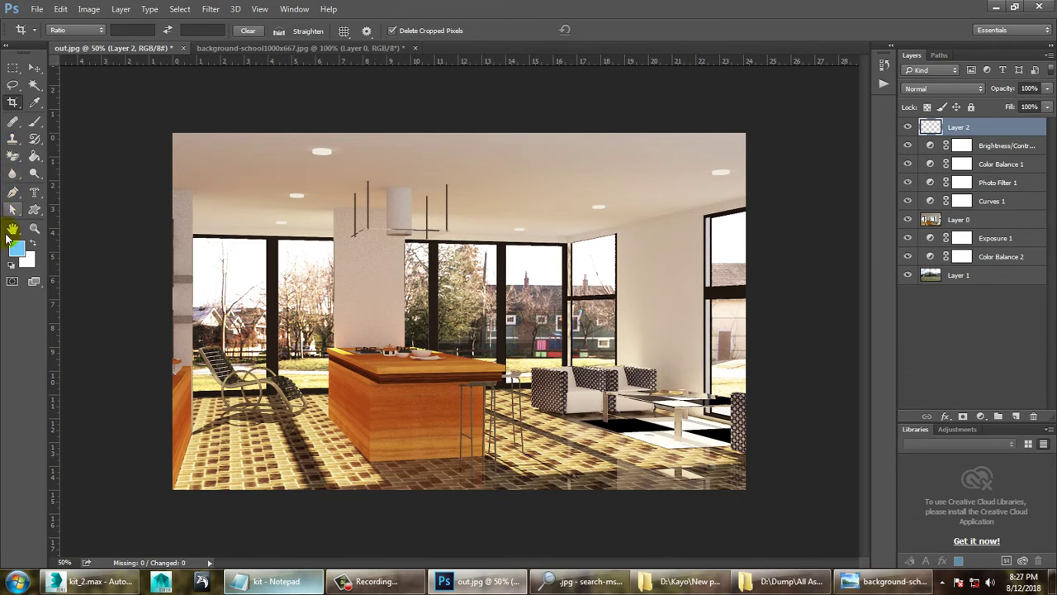
click(15, 247)
click(758, 211)
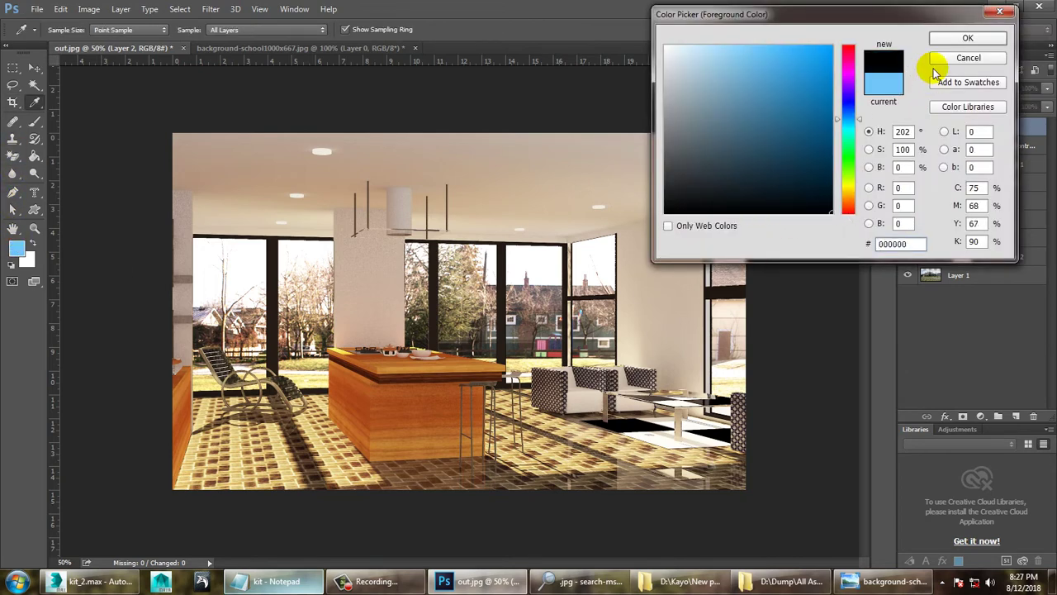
click(957, 38)
key(alt+BackSpace)
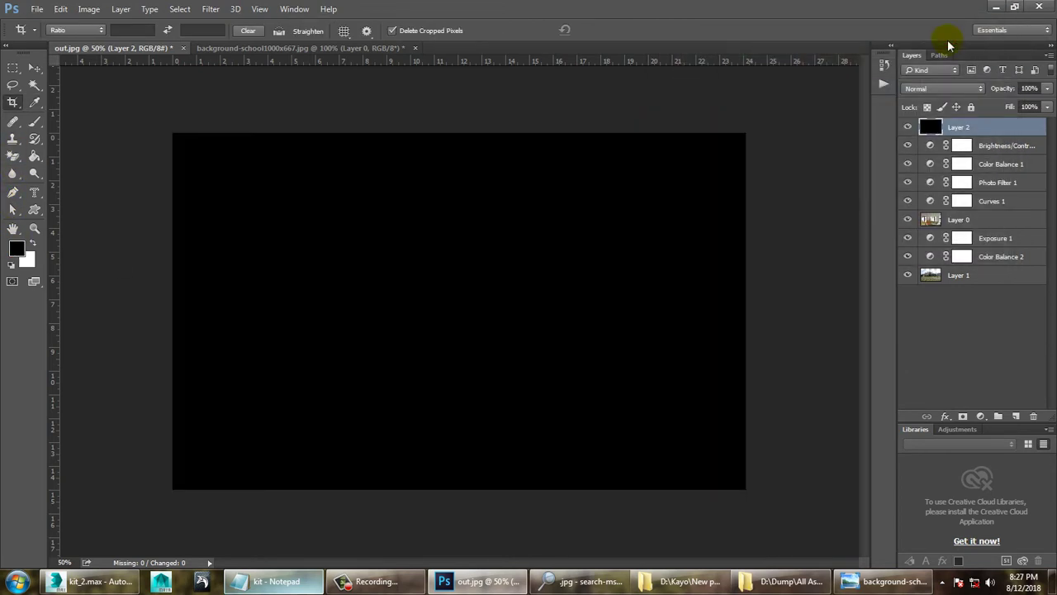
click(950, 89)
click(942, 109)
key(shift+plus)
key(shift+plus)
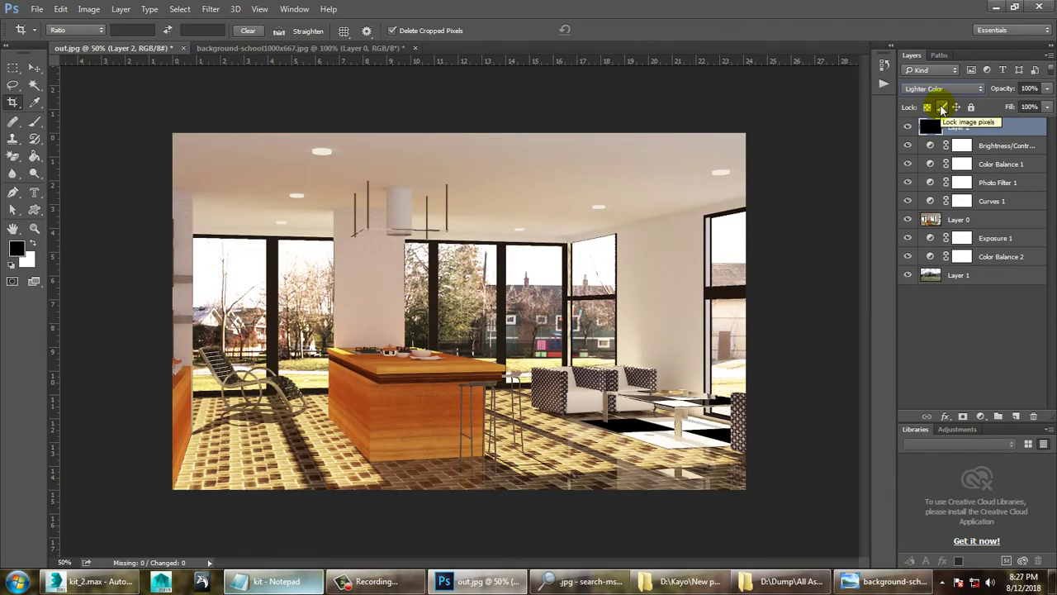
key(shift+plus)
key(shift+plus)
key(shift+plus)
key(shift+plus)
key(shift+plus)
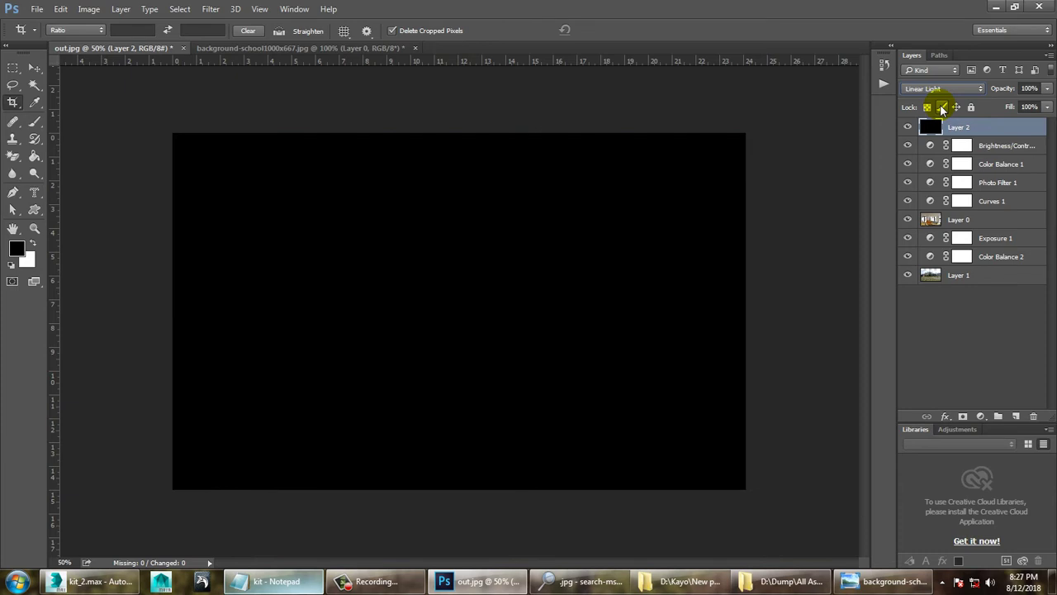
key(shift+plus)
key(shift+plus)
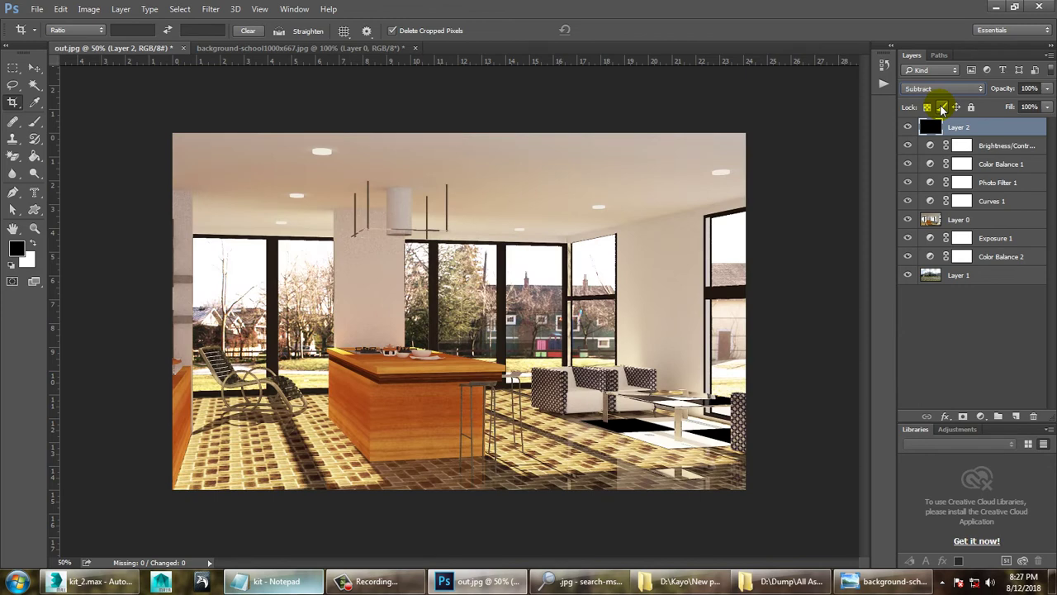
key(shift+plus)
key(shift+plus)
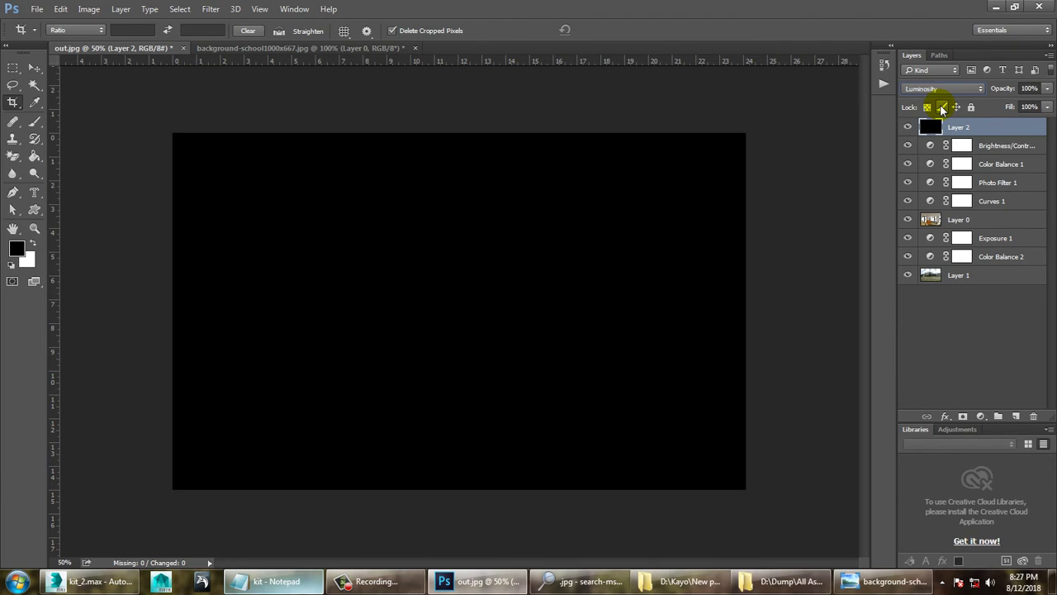
click(1033, 417)
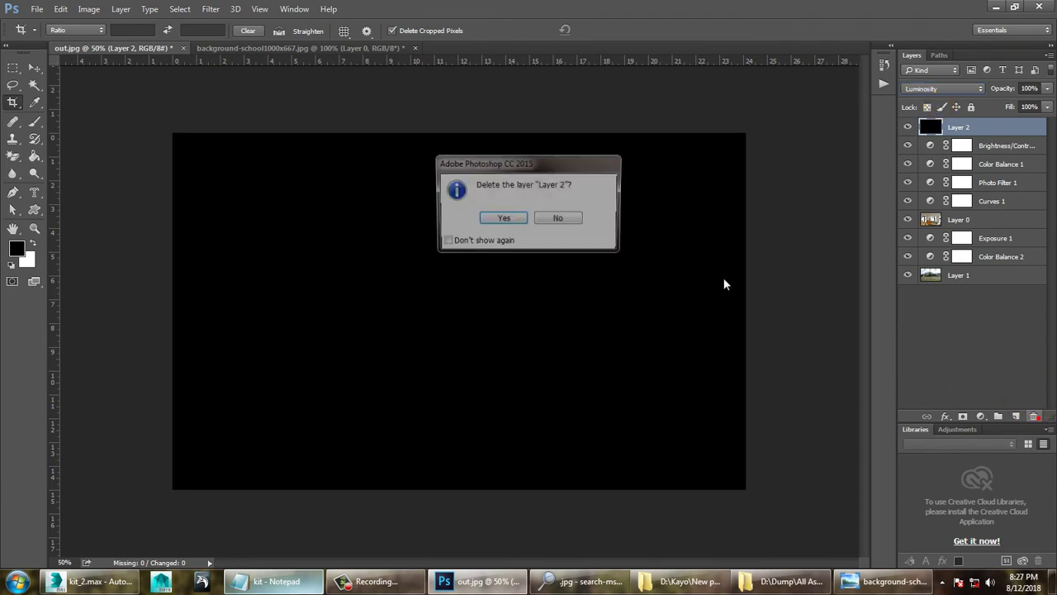
click(489, 217)
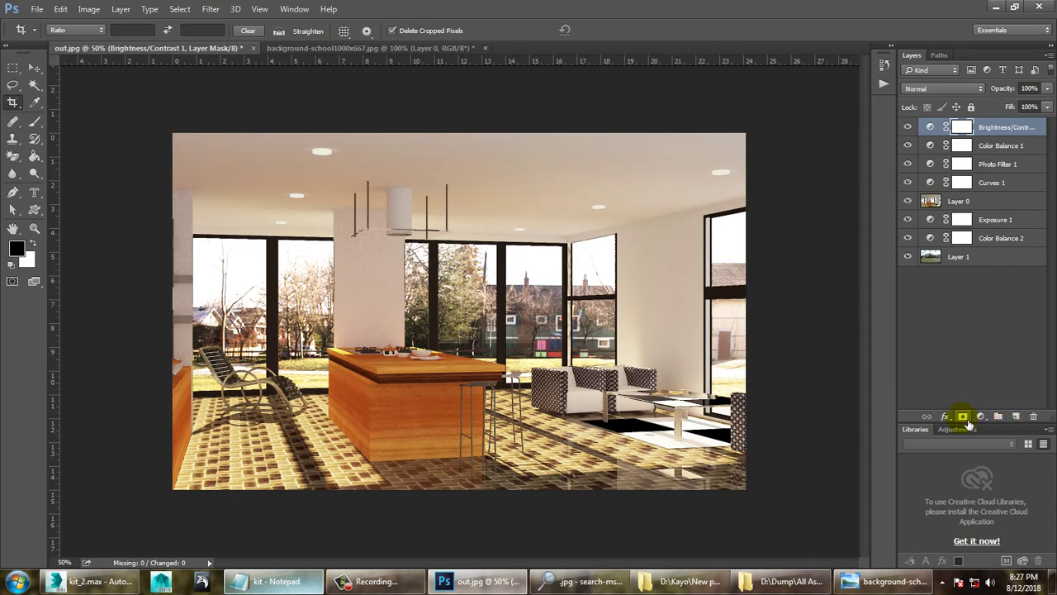
click(972, 204)
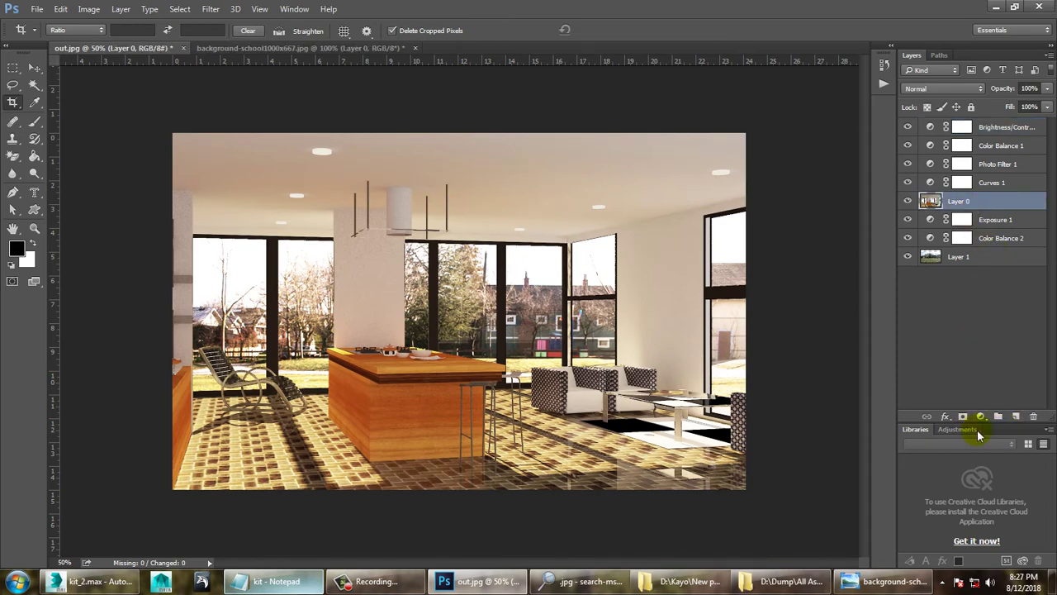
click(981, 418)
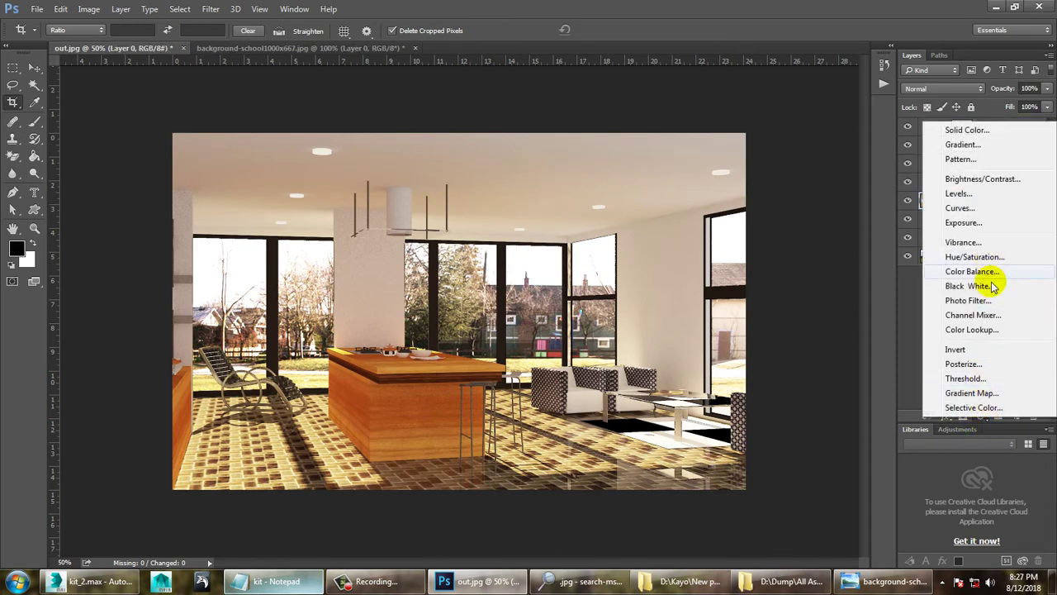
click(983, 394)
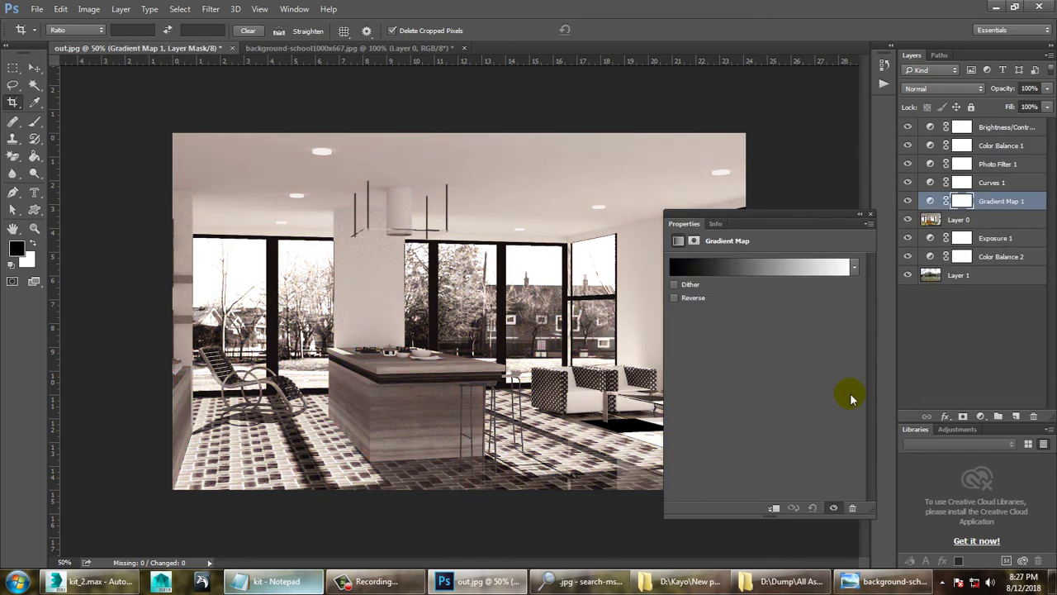
click(853, 507)
click(980, 417)
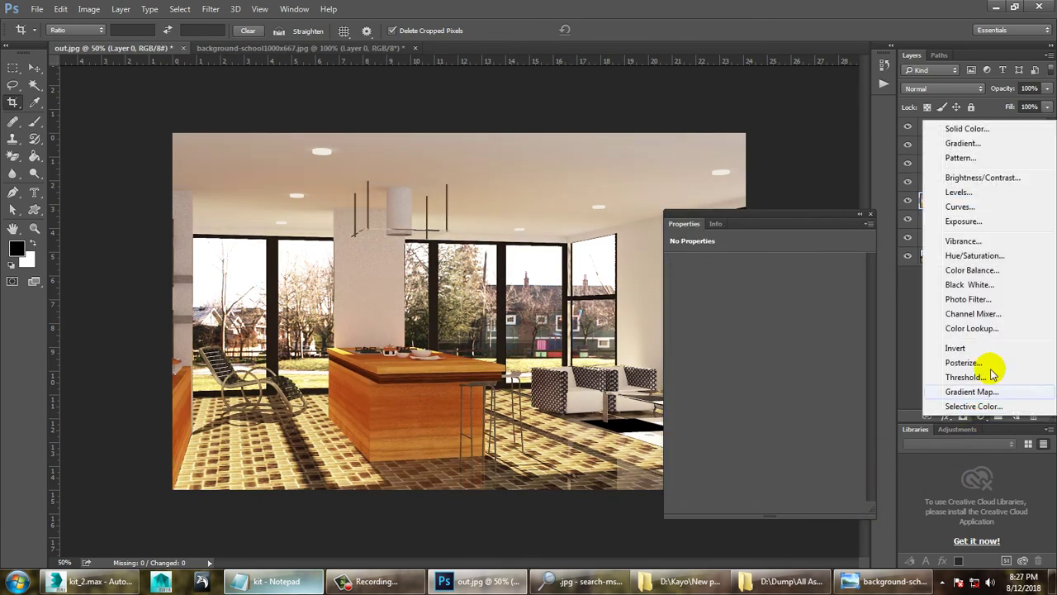
click(962, 144)
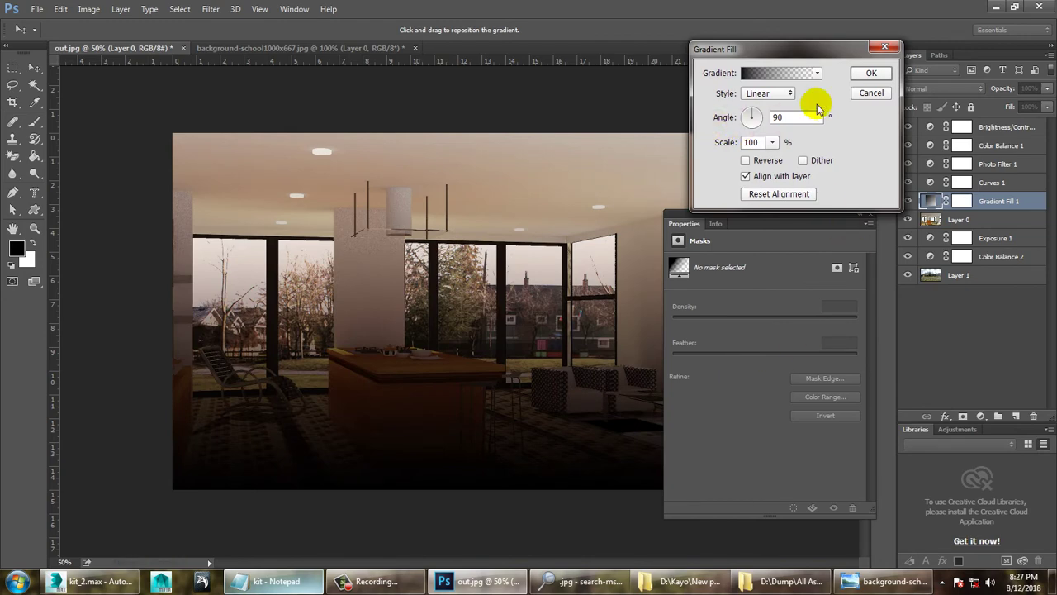
click(773, 72)
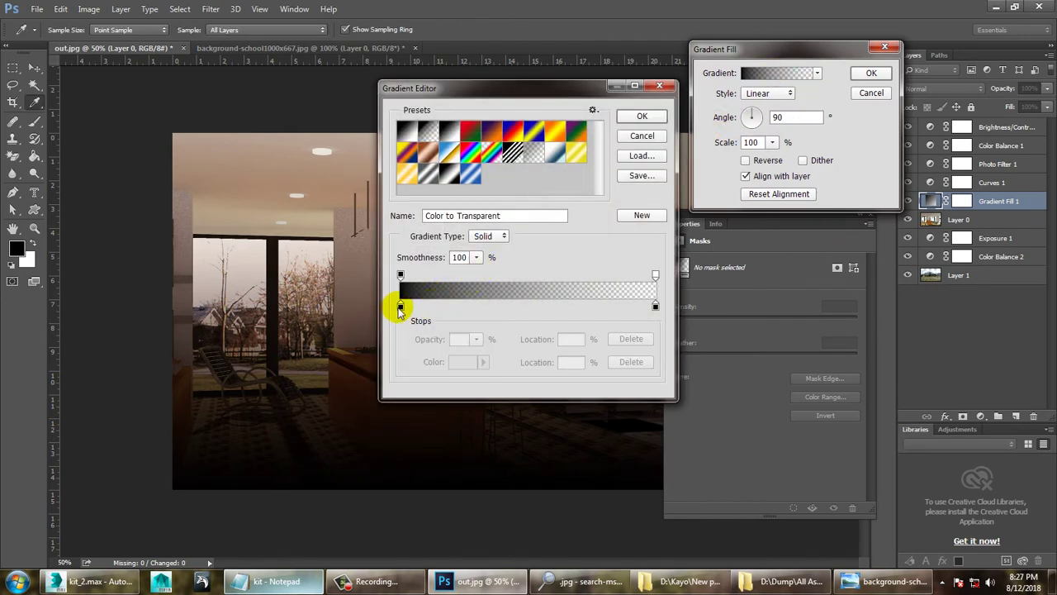
double_click(400, 306)
click(853, 180)
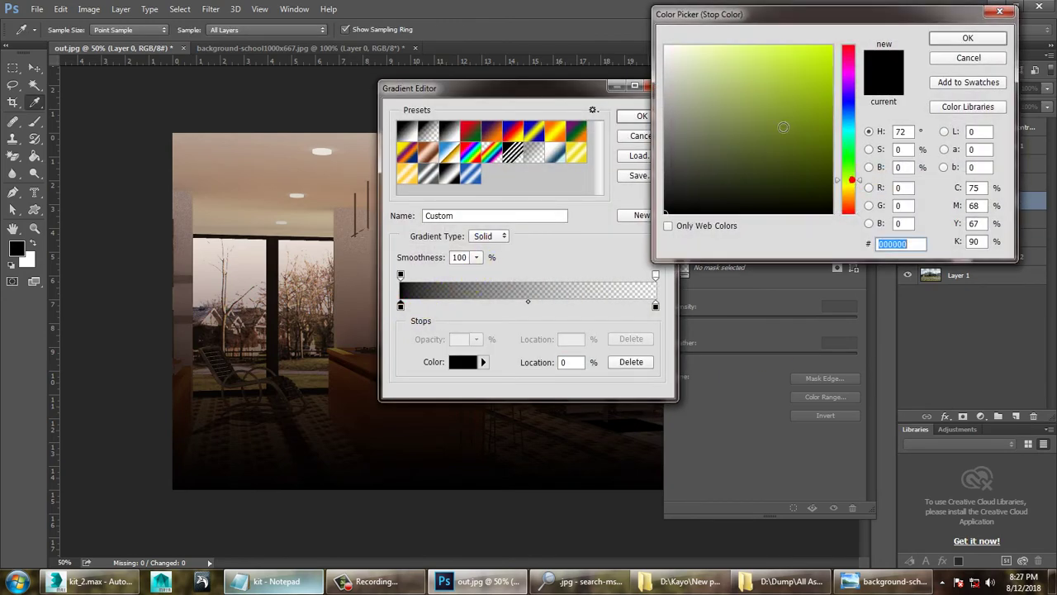
drag(839, 182, 839, 191)
click(684, 46)
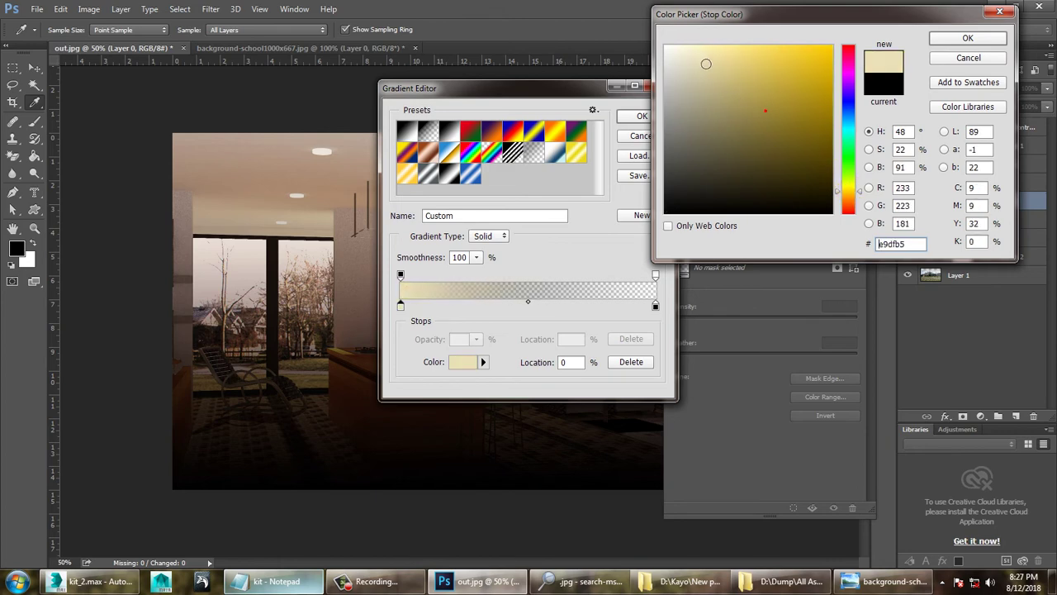
click(966, 39)
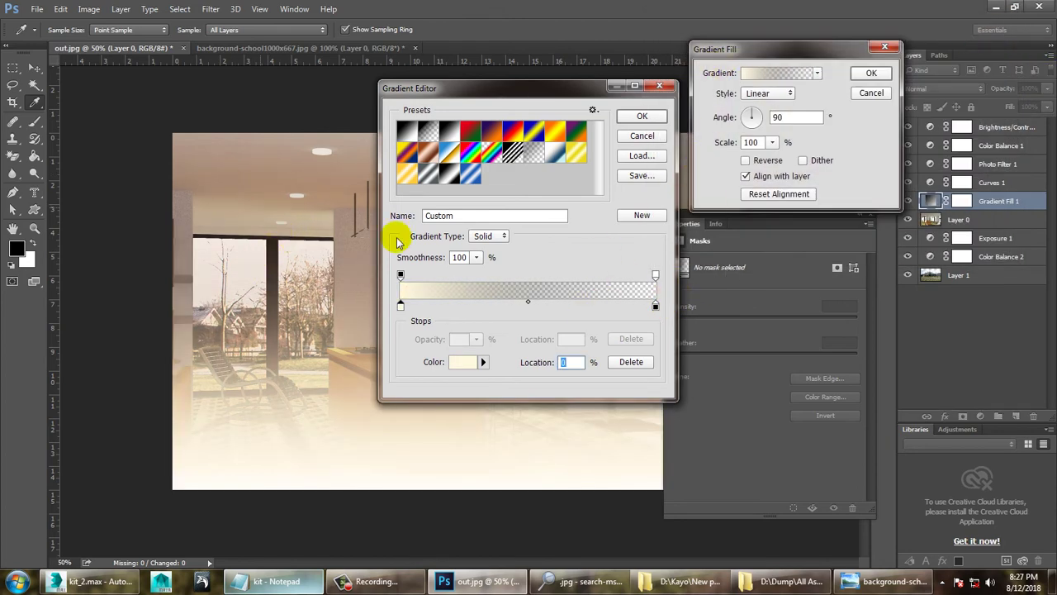
click(655, 305)
double_click(655, 306)
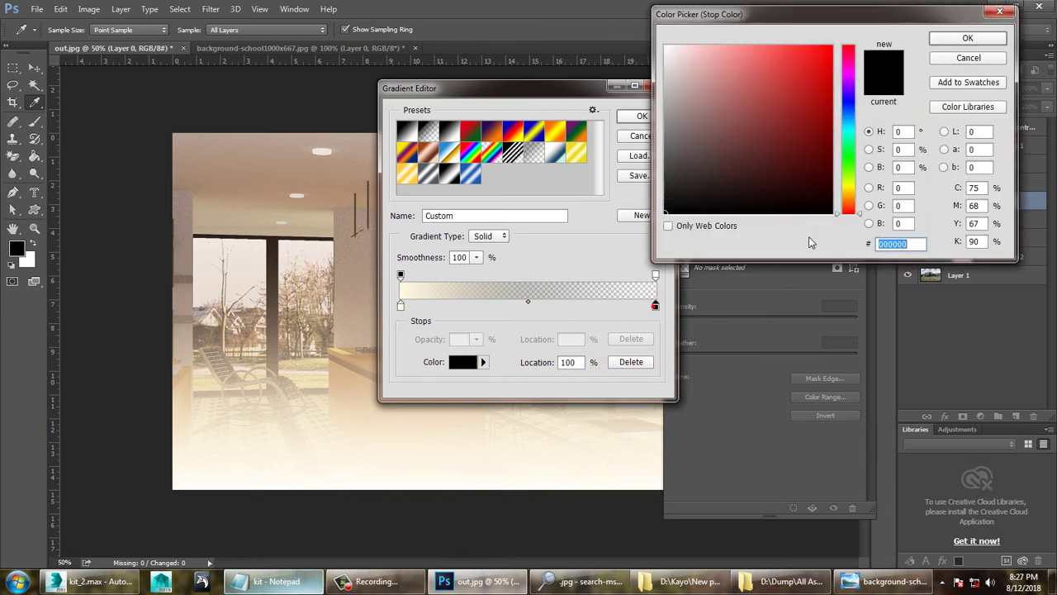
click(669, 47)
click(665, 45)
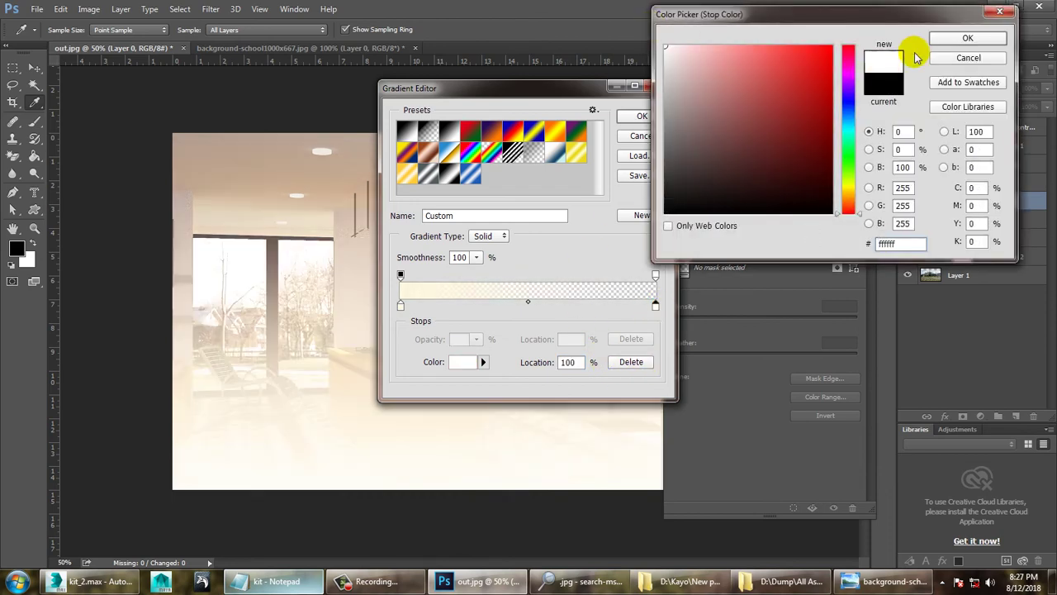
click(954, 39)
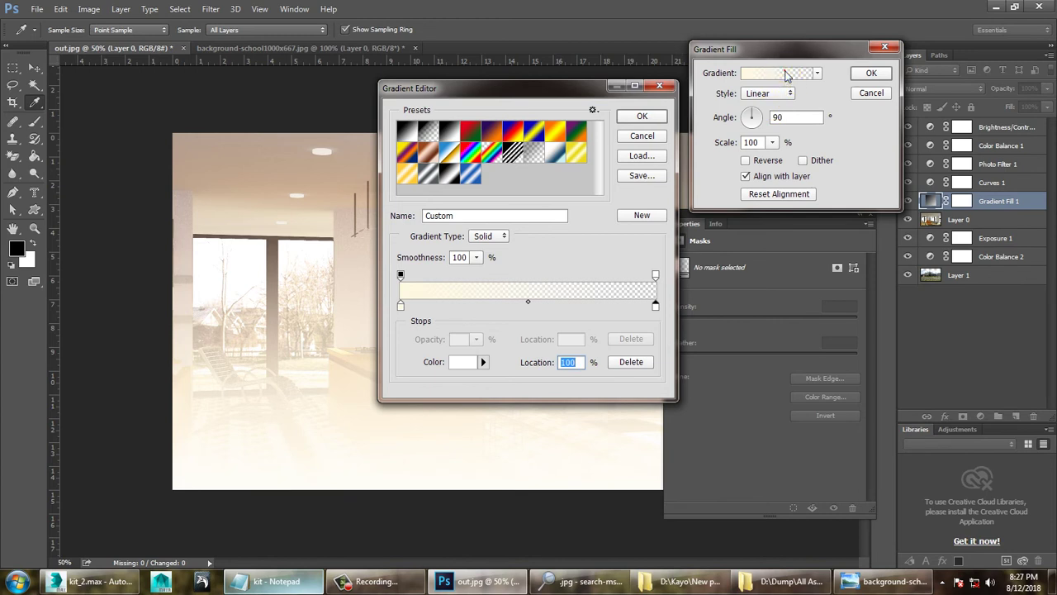
click(638, 115)
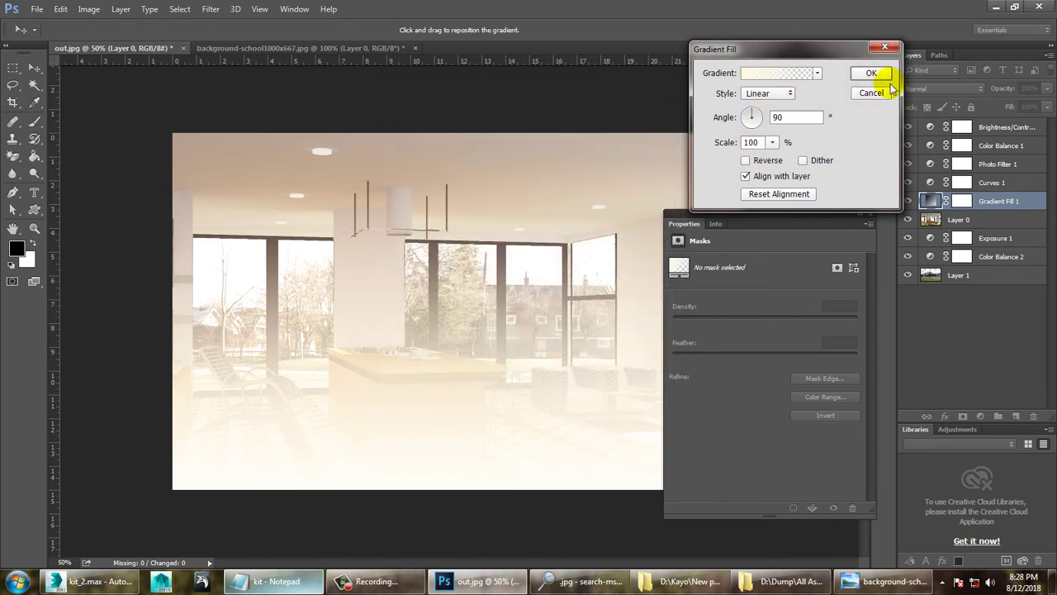
click(870, 92)
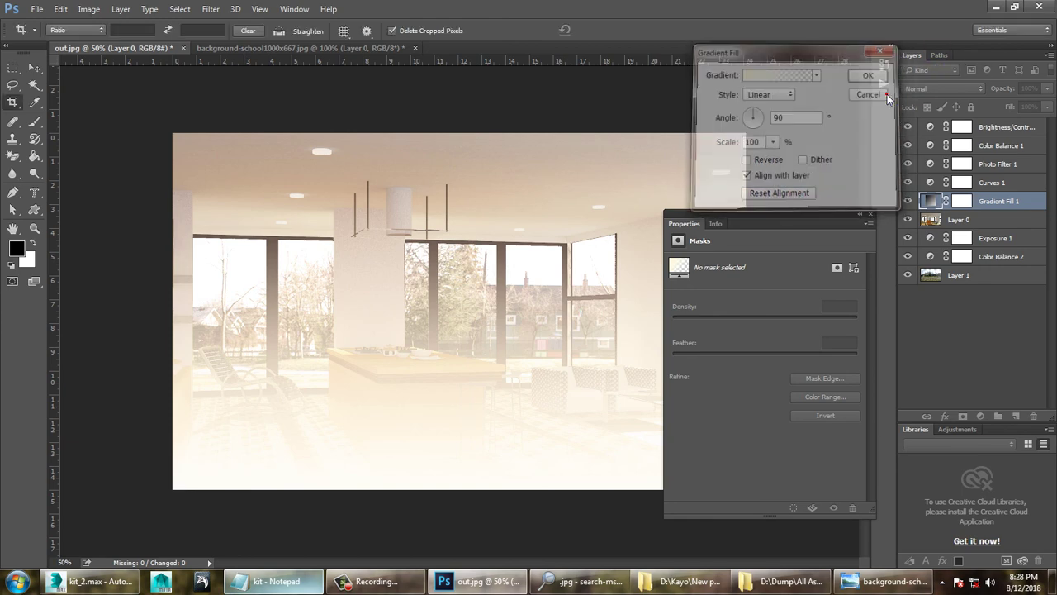
click(376, 581)
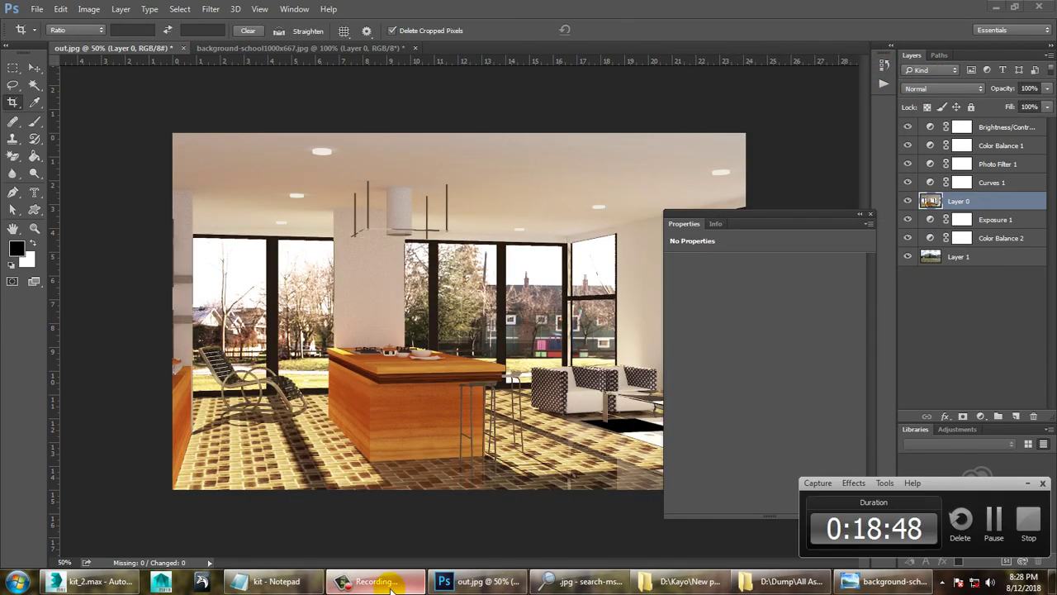